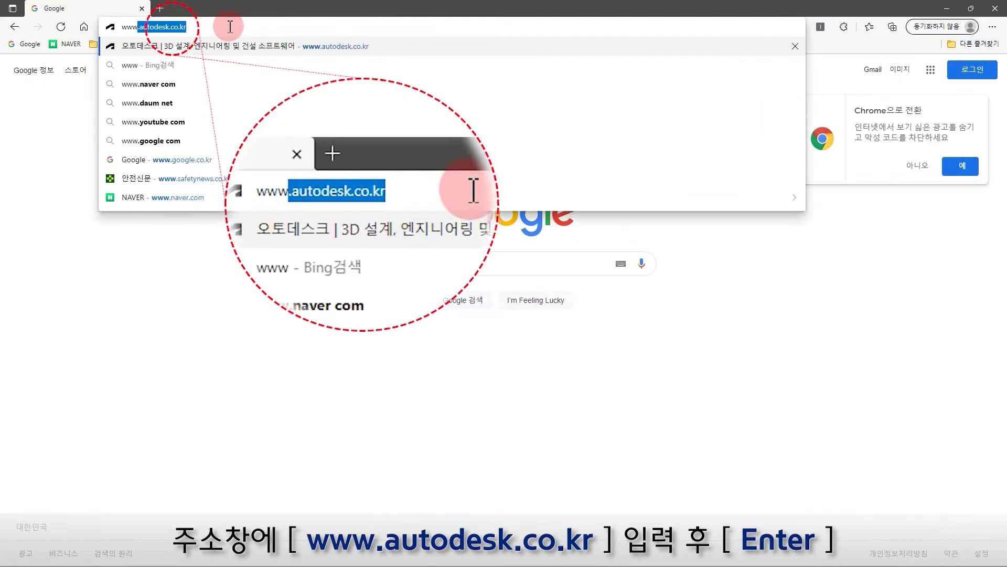
pyautogui.write('od')
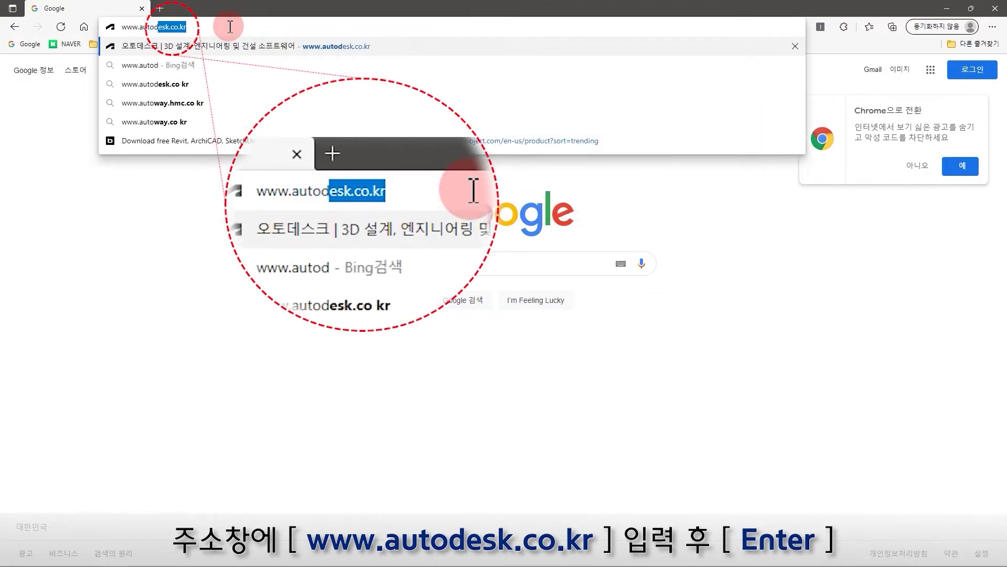
pyautogui.write('esk')
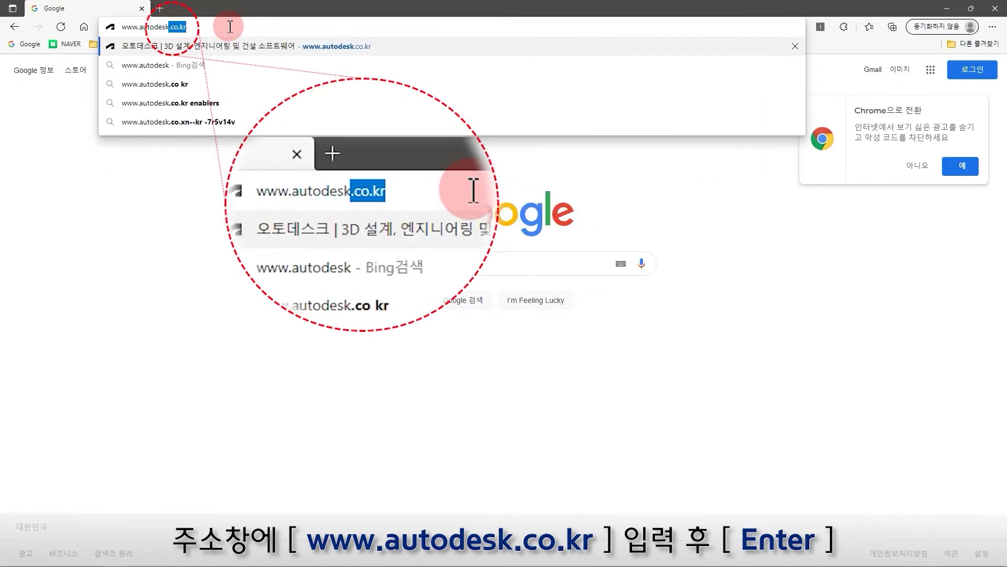
pyautogui.write('.co.kr')
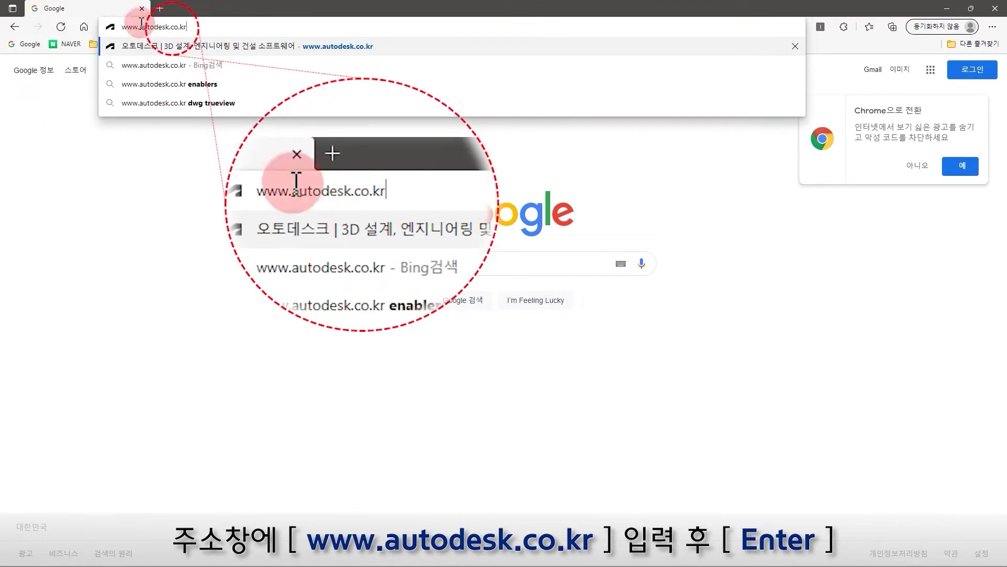
pyautogui.moveTo(123, 28); pyautogui.dragTo(226, 31)
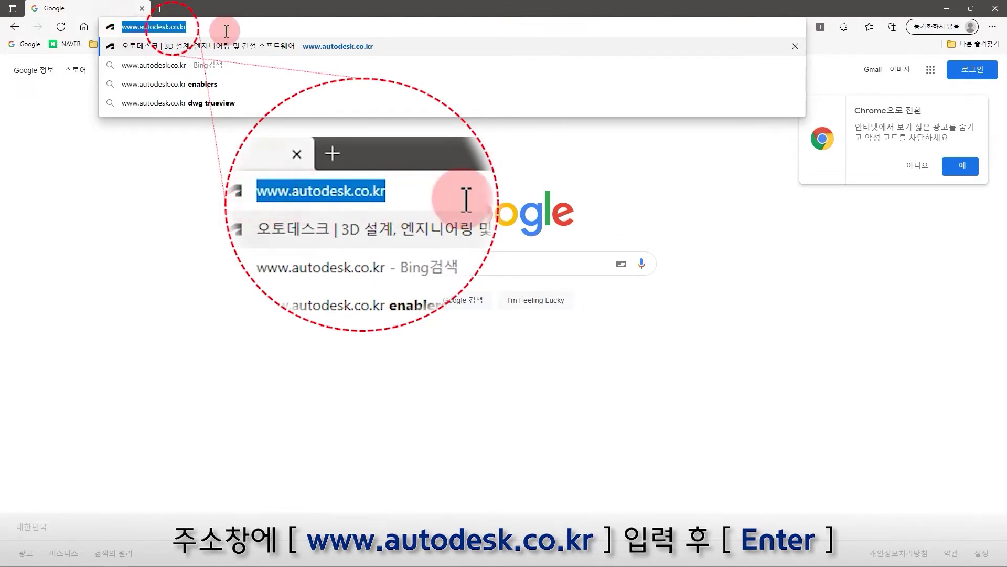
pyautogui.press('Return')
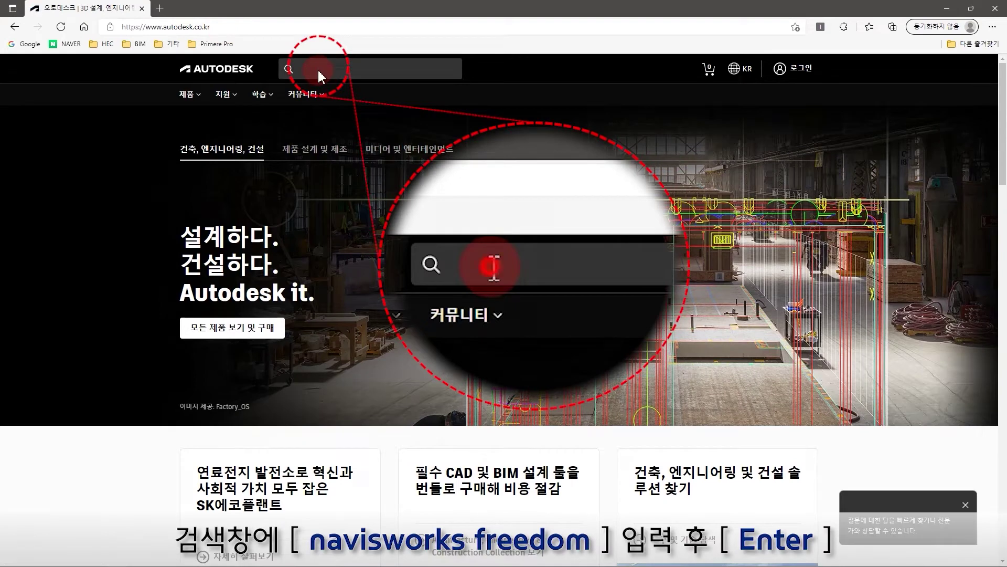
# Search the Autodesk site for "navisworks freedom".
pyautogui.click(320, 69)
pyautogui.click(319, 69)
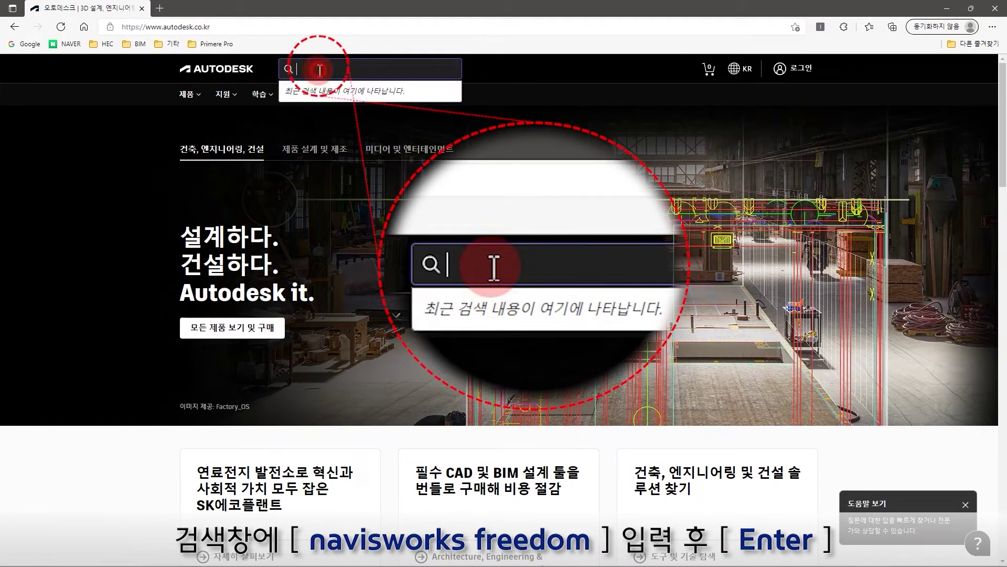
pyautogui.write('navis')
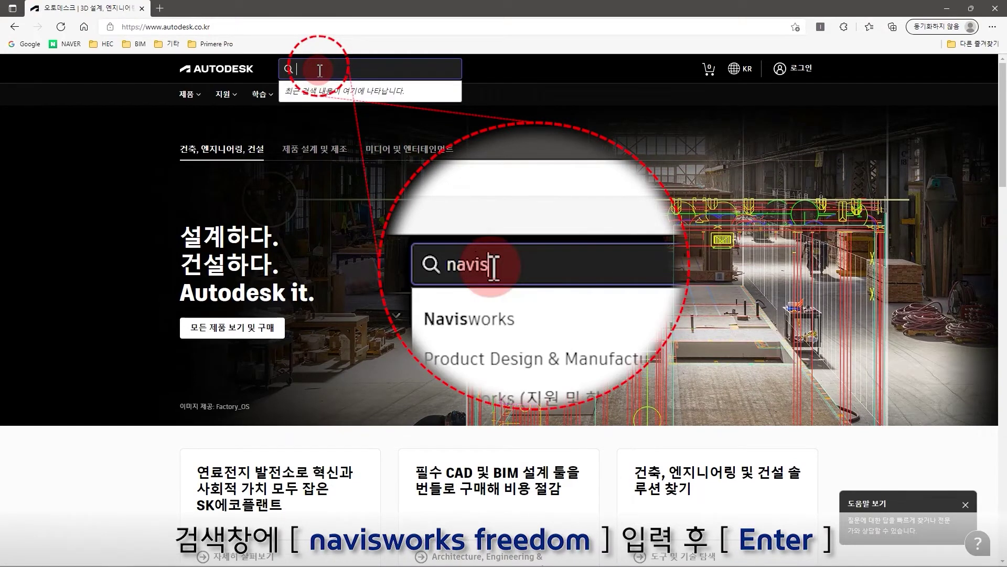
pyautogui.write('works fre')
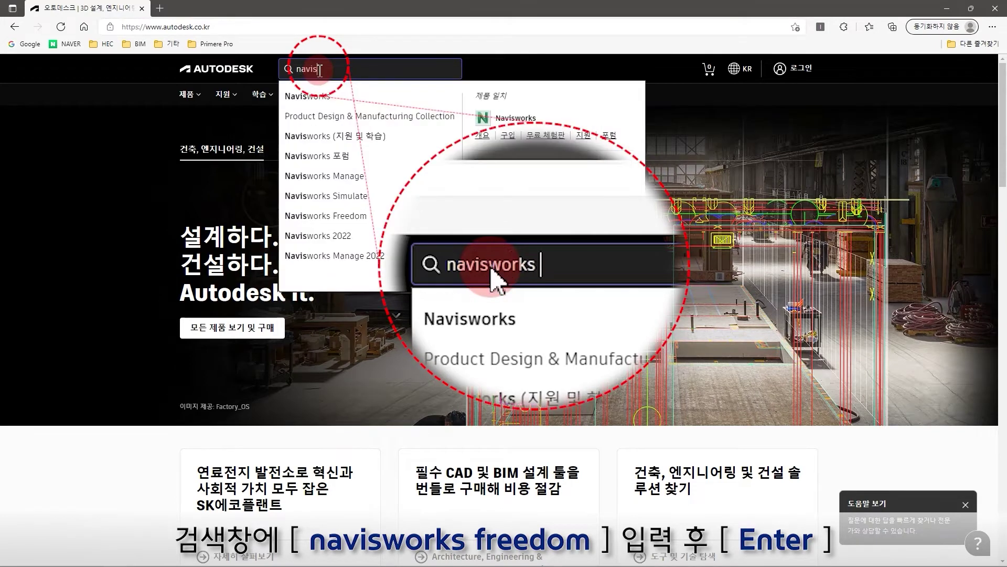
pyautogui.write('edom')
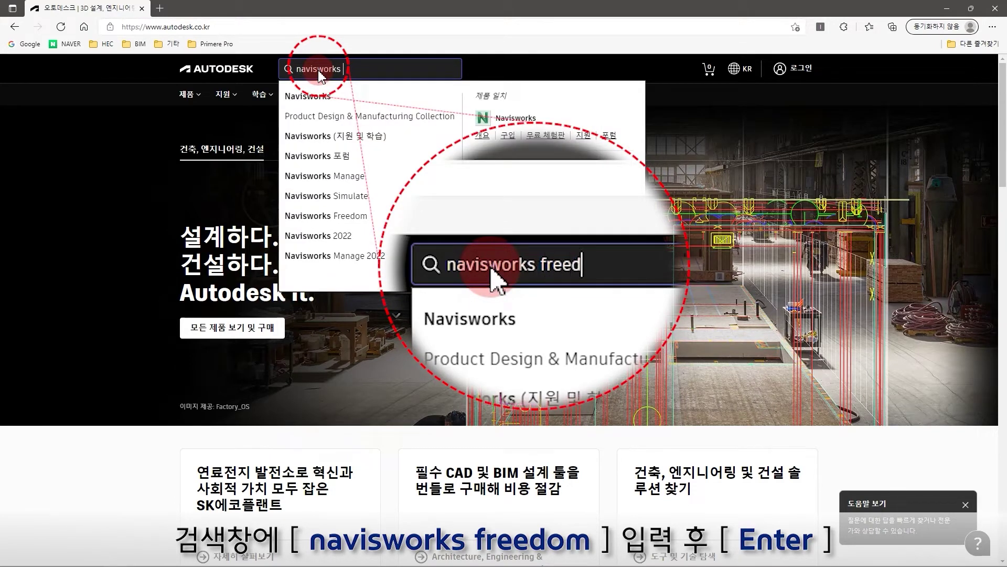
pyautogui.press('Return')
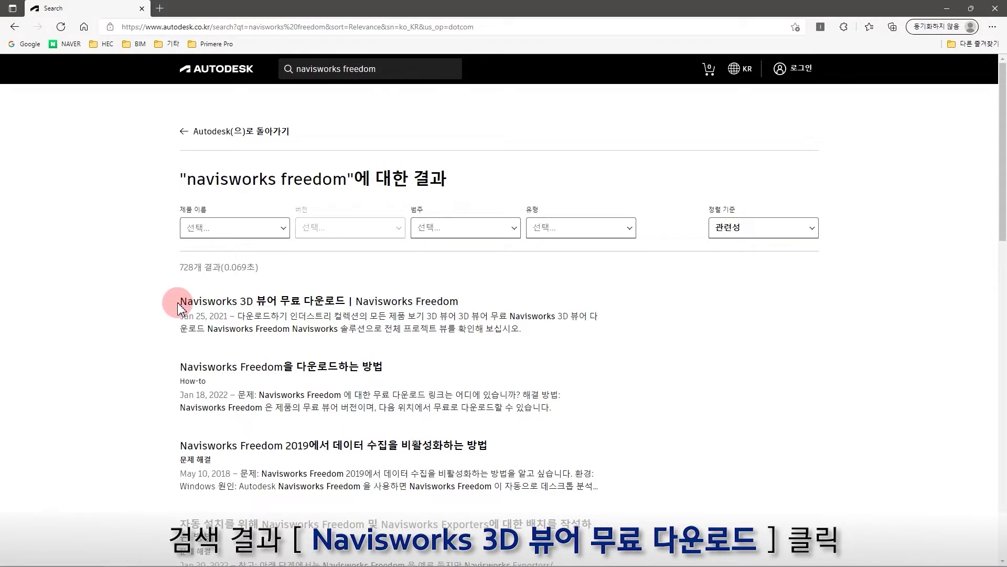
# Open the Navisworks 3D 뷰어 무료 다운로드 search result and download the 2022 installer, Navisworks_Freedom_2022_dlm.sfx.exe.
pyautogui.moveTo(177, 302); pyautogui.dragTo(479, 297)
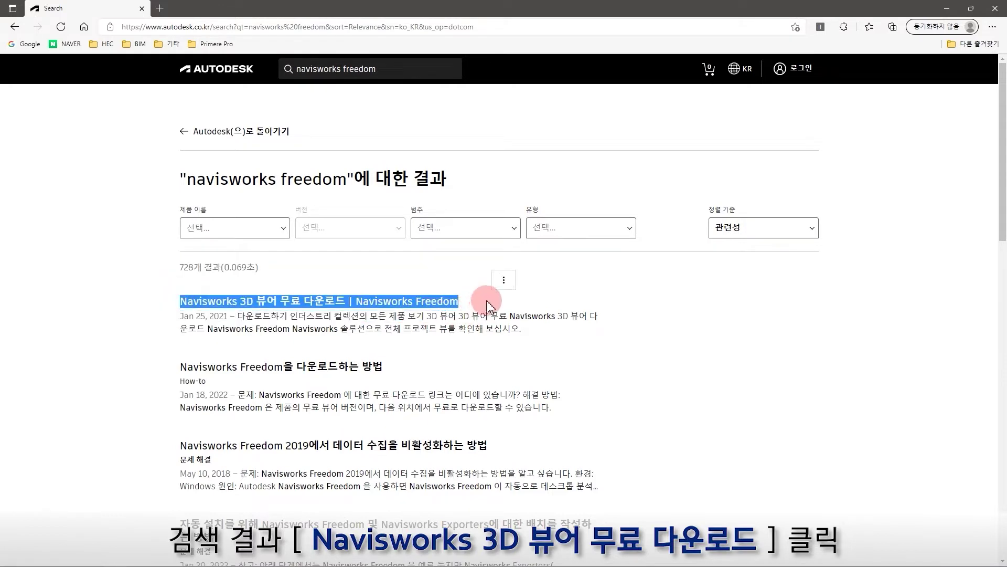
pyautogui.click(442, 303)
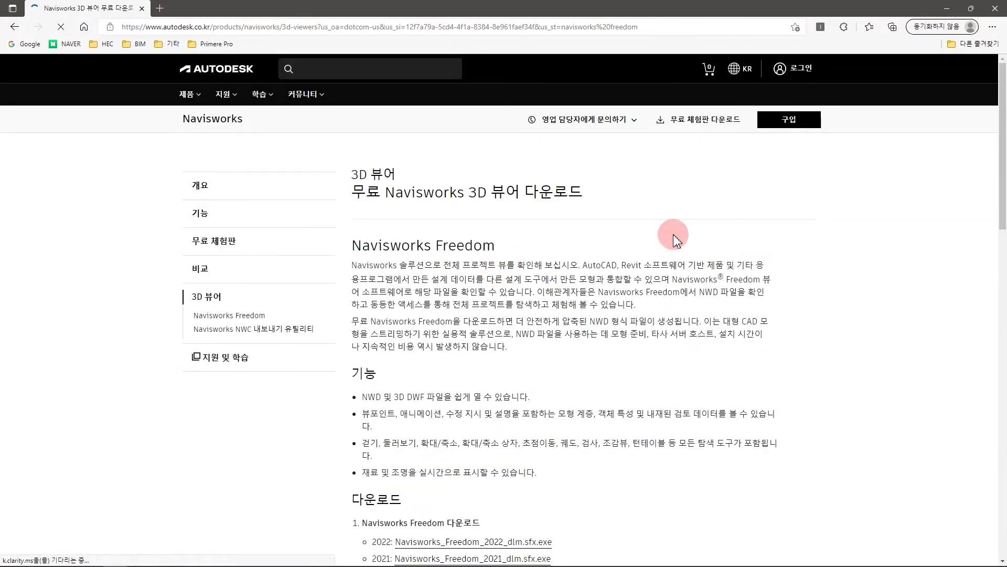
pyautogui.scroll(-4, 454, 304)
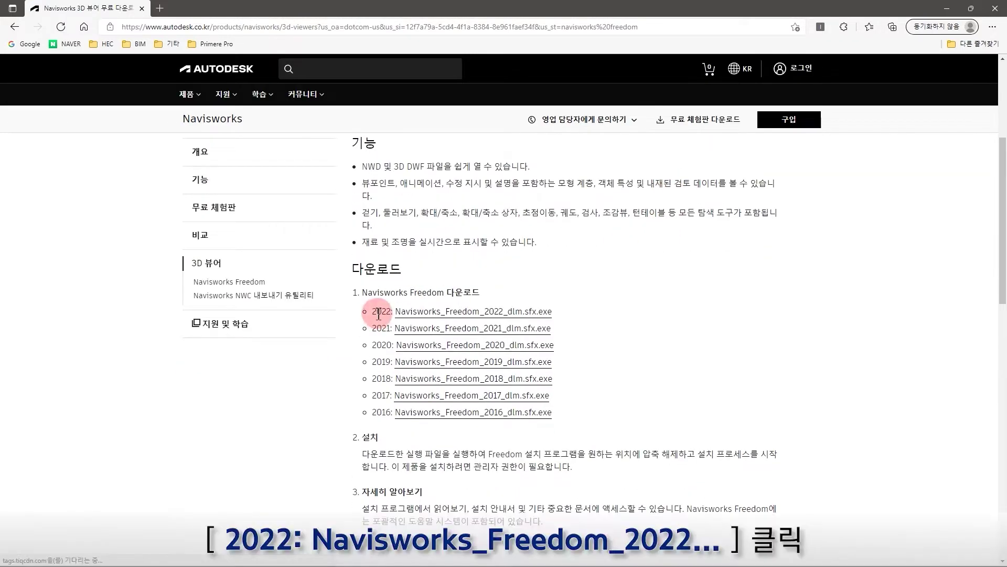
pyautogui.moveTo(373, 312); pyautogui.dragTo(568, 336)
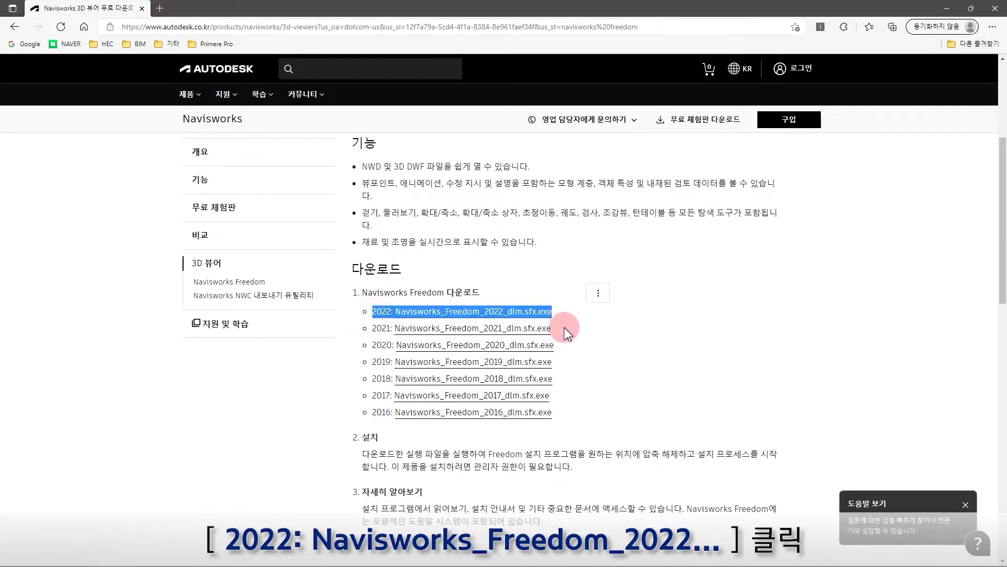
pyautogui.click(540, 315)
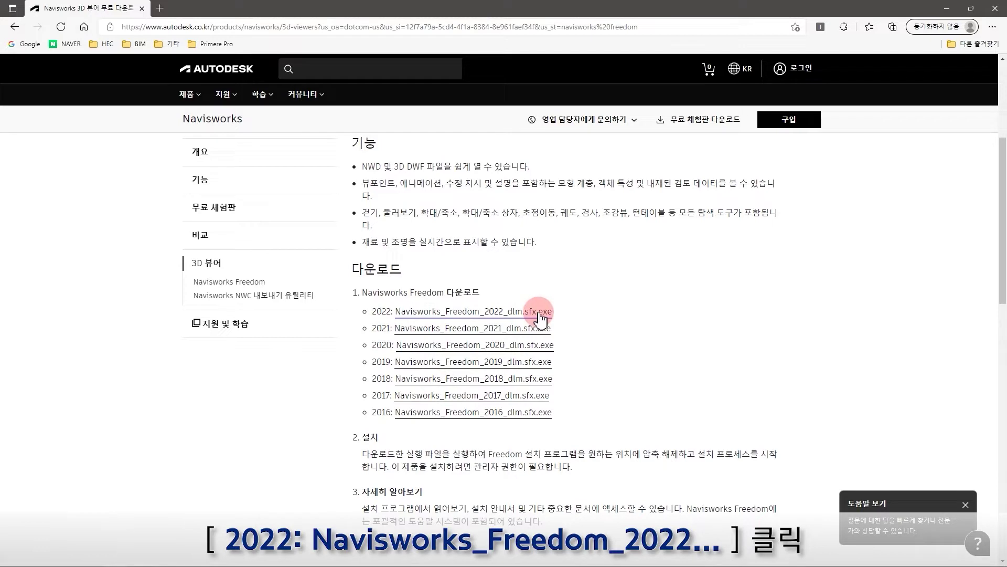
pyautogui.click(541, 314)
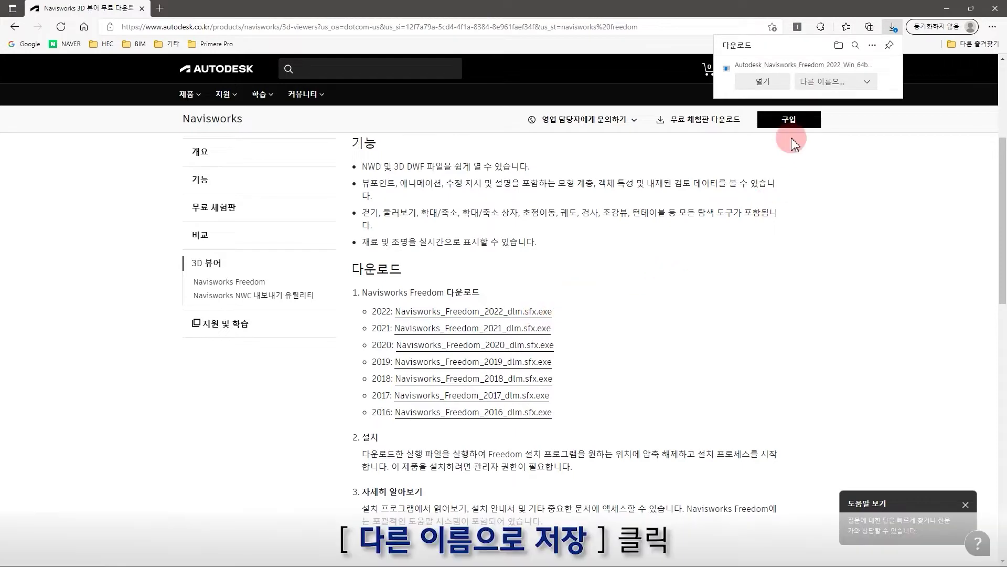
# Save the installer under its suggested name in the 다운로드 folder of 내 PC.
pyautogui.click(824, 82)
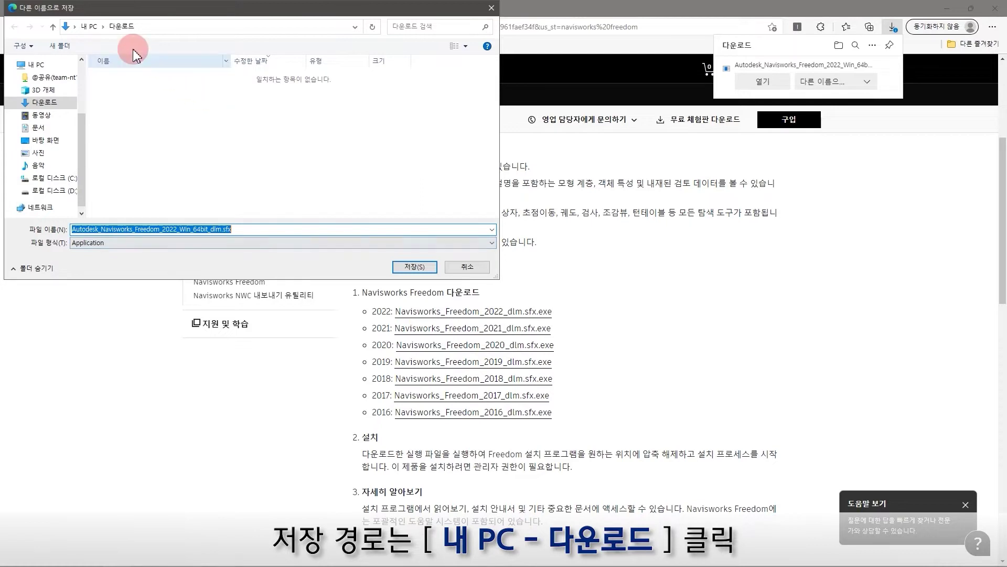
pyautogui.click(60, 102)
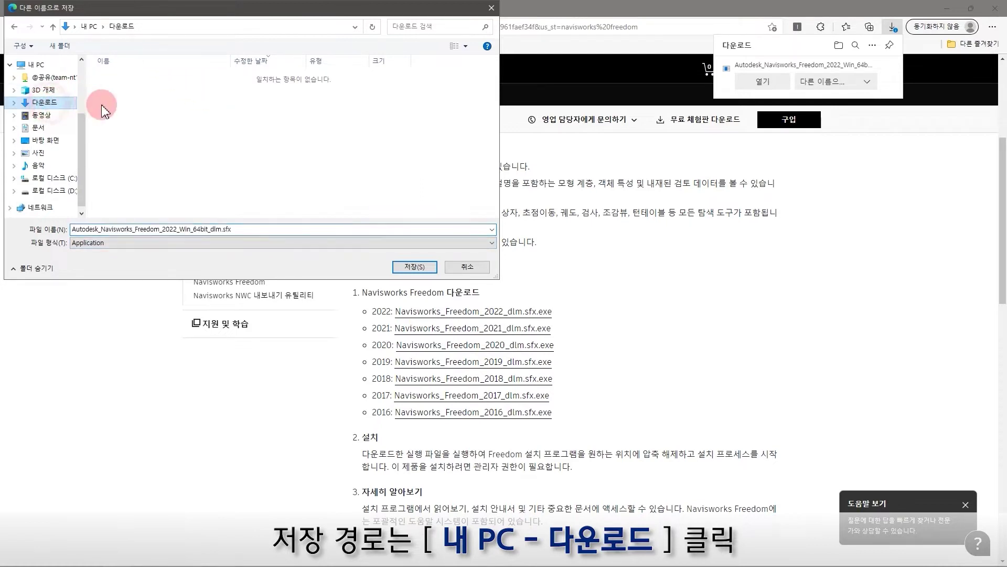
pyautogui.click(412, 268)
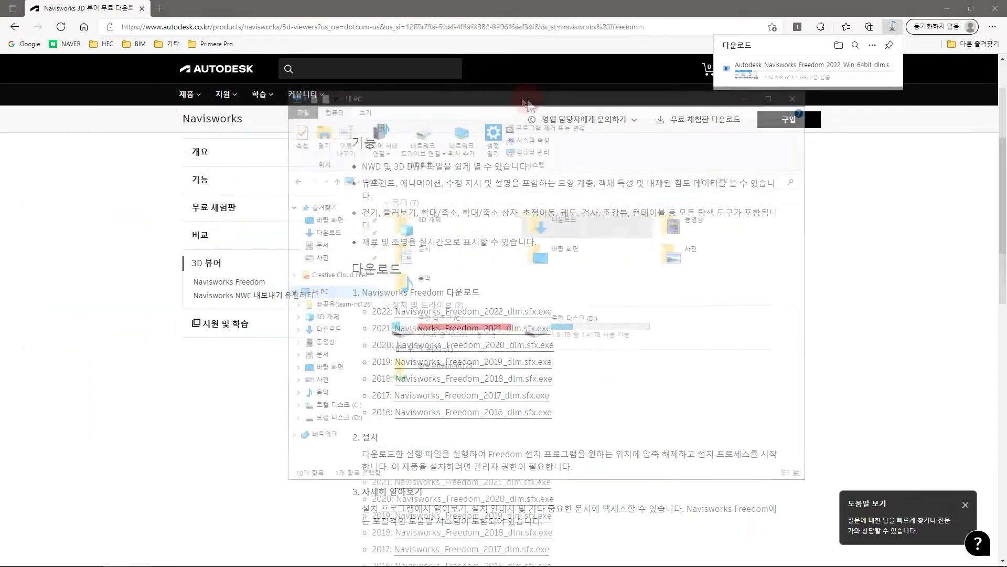
# Run the downloaded Autodesk_Navisworks_Freedom_2022_Win_64bit_dlm.sfx file from the 다운로드 folder and extract it to C:\Autodesk\.
pyautogui.click(321, 247)
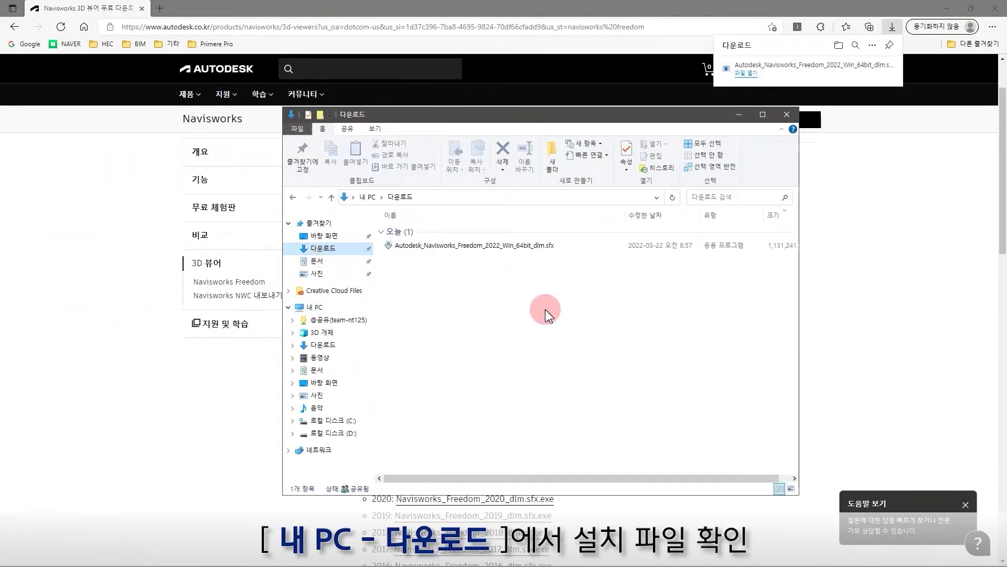
pyautogui.click(530, 244)
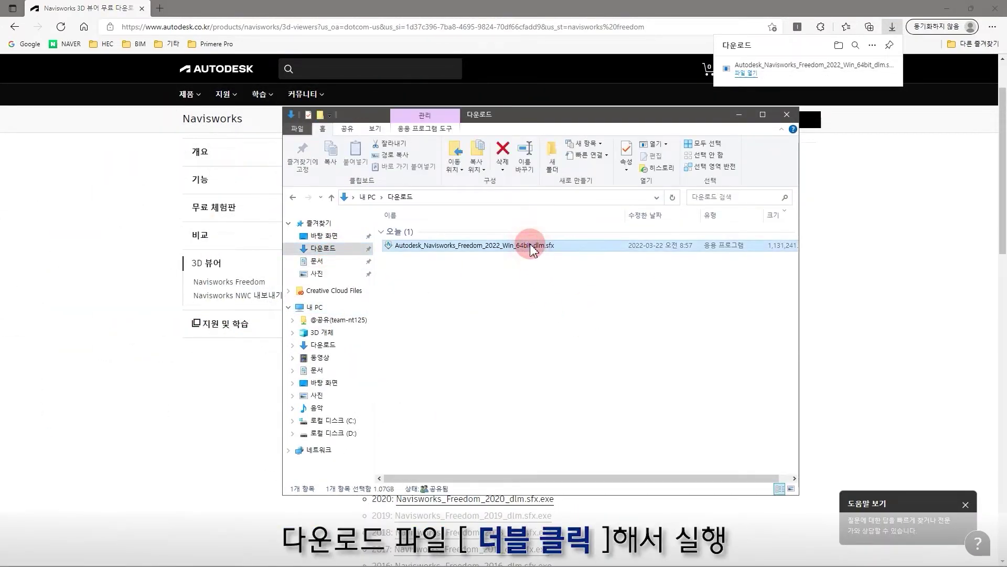
pyautogui.doubleClick(507, 245)
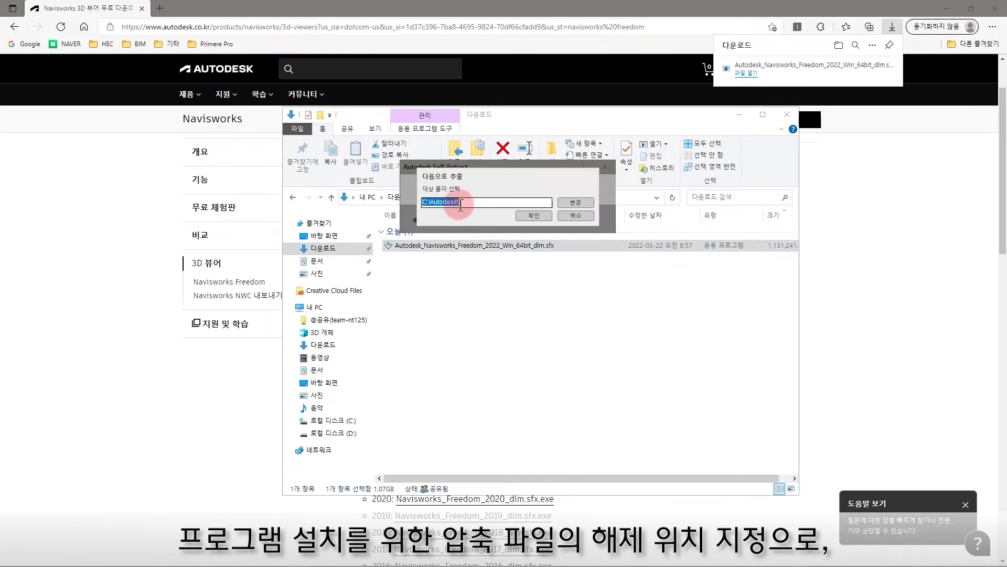
pyautogui.click(475, 202)
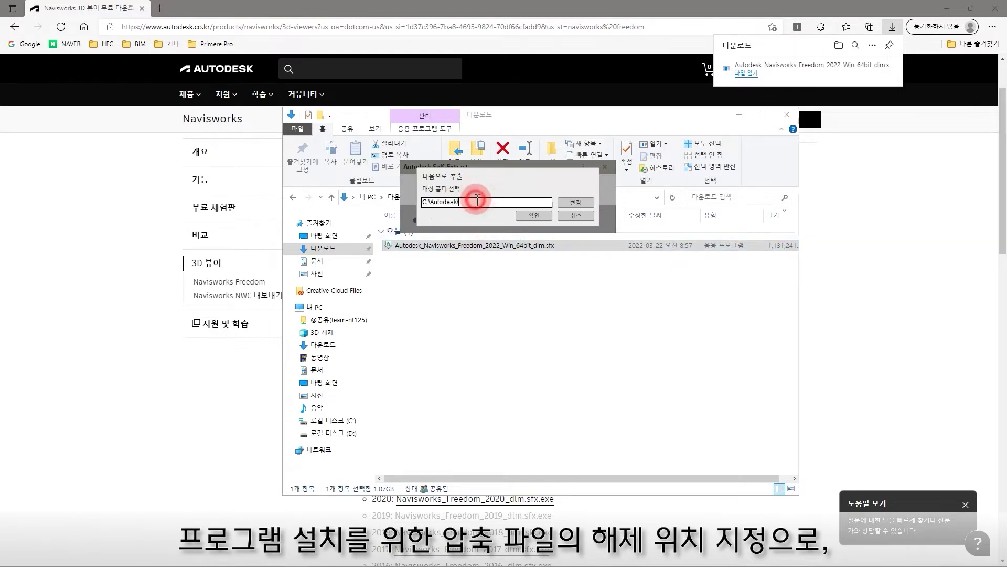
pyautogui.click(534, 216)
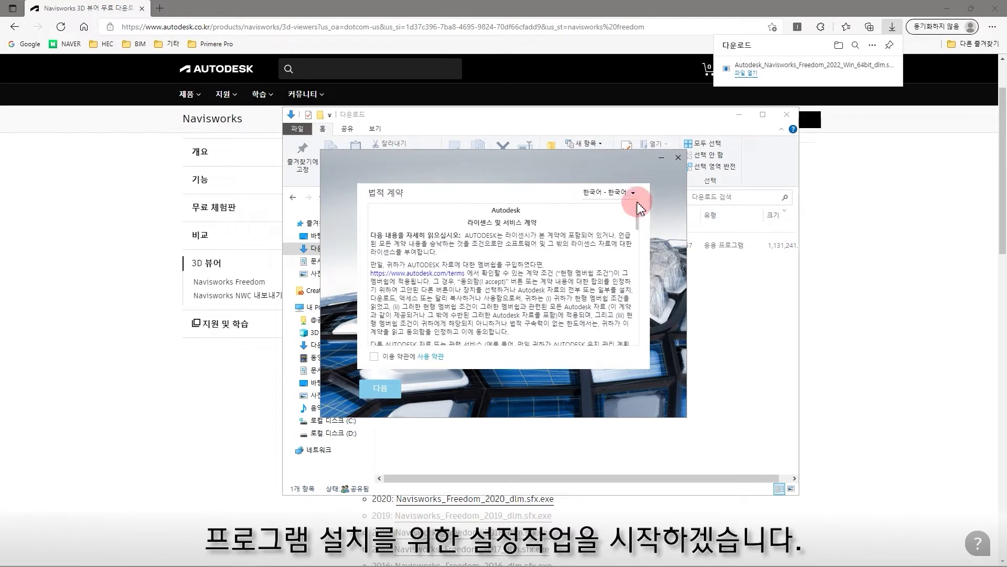
# Look through the languages offered for the legal agreement and choose 한국어 - 한국어.
pyautogui.click(633, 193)
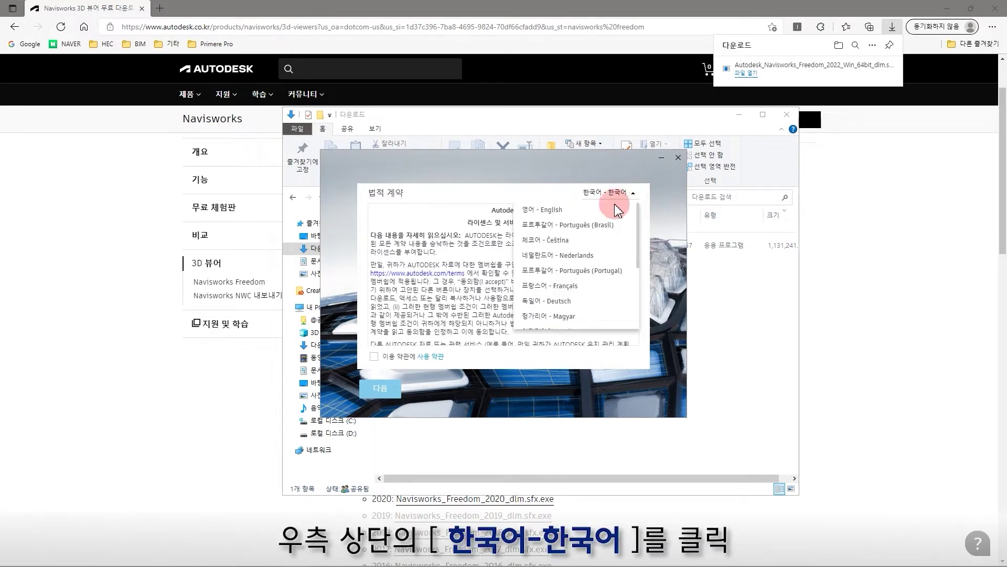
pyautogui.scroll(-3, 588, 321)
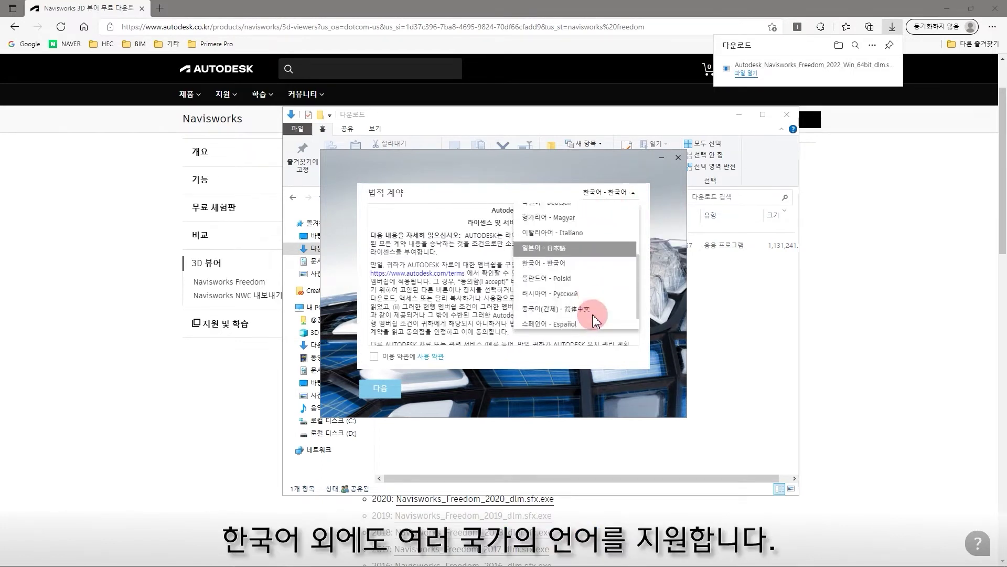
pyautogui.scroll(3, 593, 312)
pyautogui.scroll(-3, 592, 312)
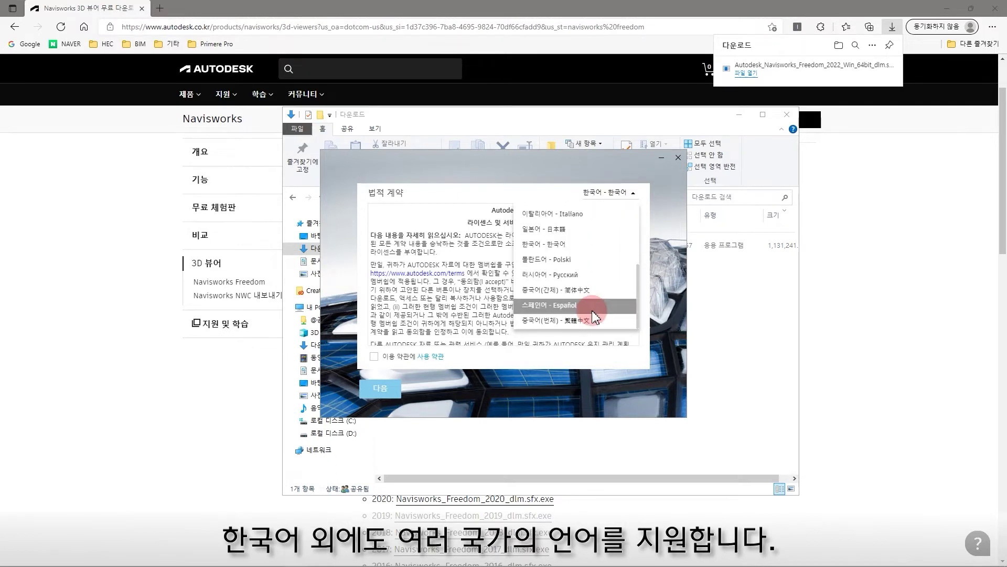
pyautogui.click(596, 245)
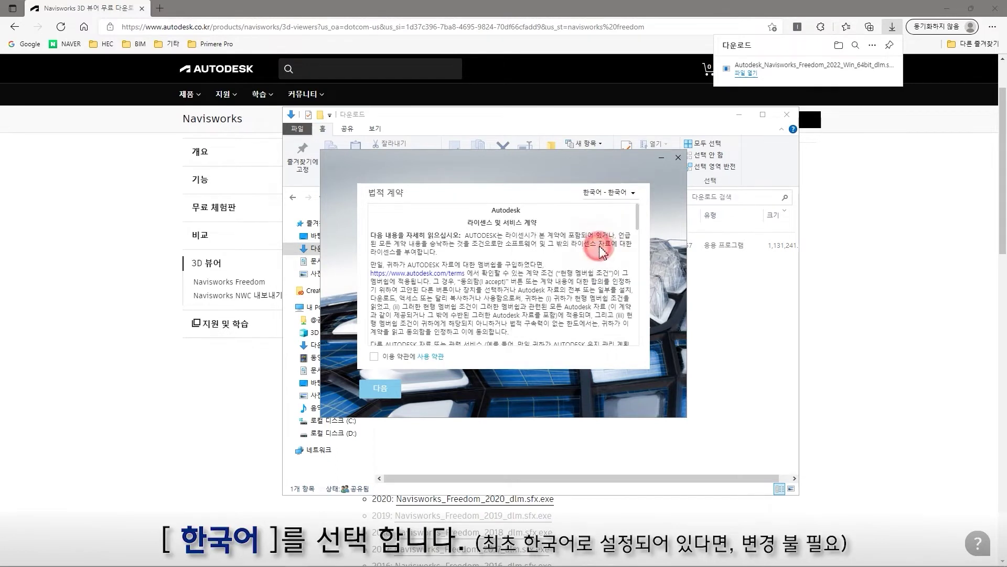
# Accept the terms of use and install Navisworks Freedom 2022 in C:\Program Files\Autodesk, starting it once installed.
pyautogui.click(375, 357)
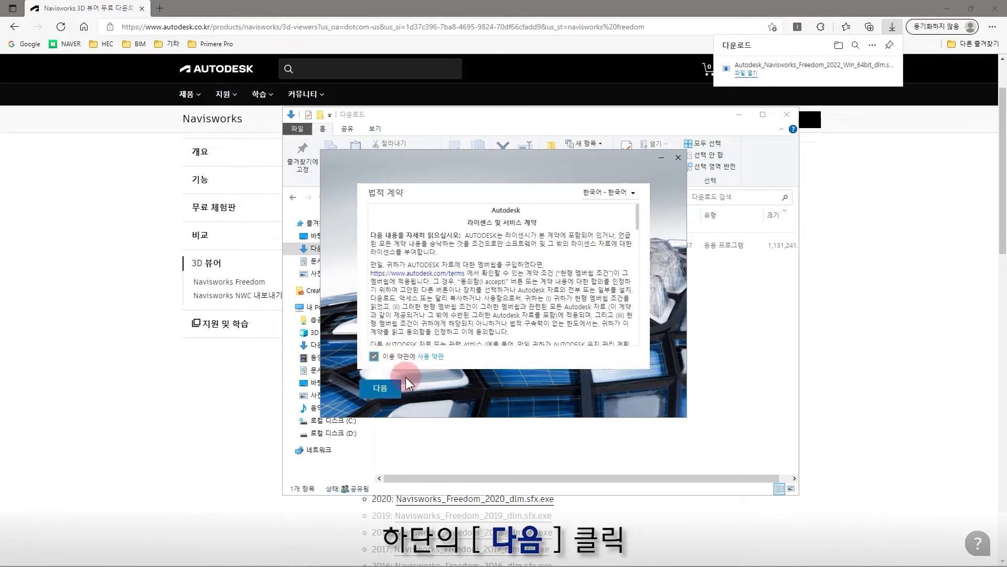
pyautogui.click(391, 395)
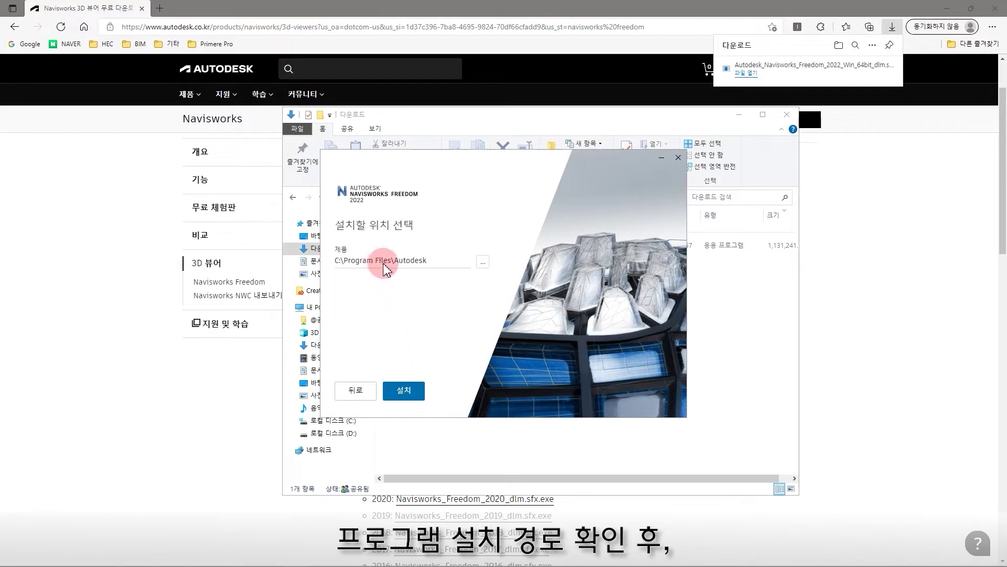
pyautogui.click(413, 396)
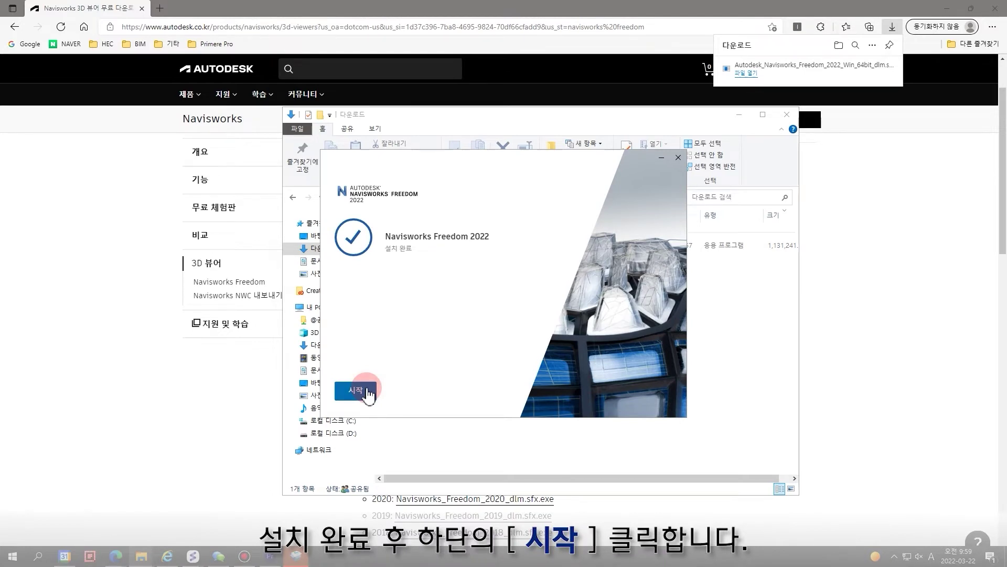
pyautogui.click(368, 391)
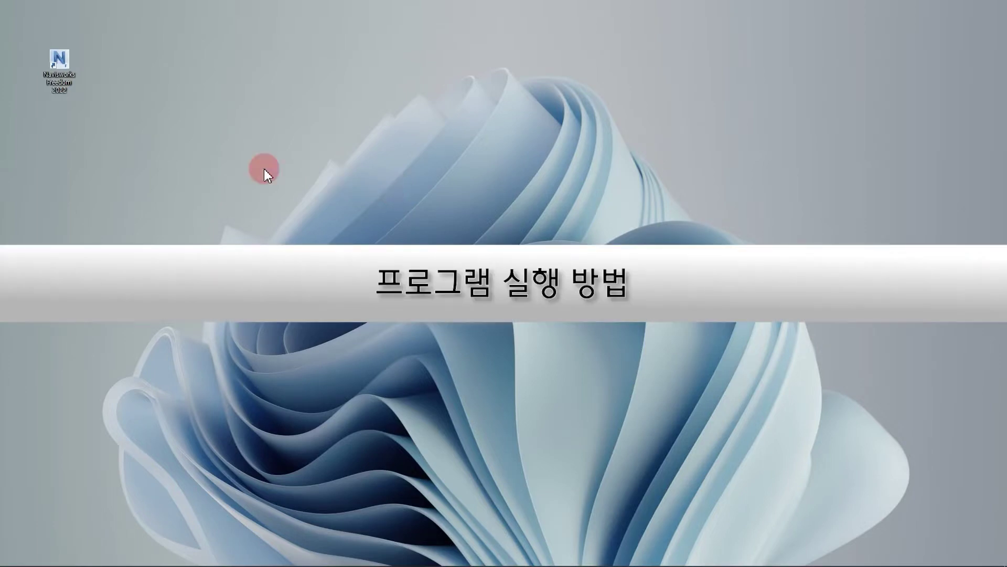
# Launch Navisworks Freedom 2022 from its desktop shortcut, and again as Freedom 2022 from its folder among the installed Windows programs.
pyautogui.doubleClick(61, 62)
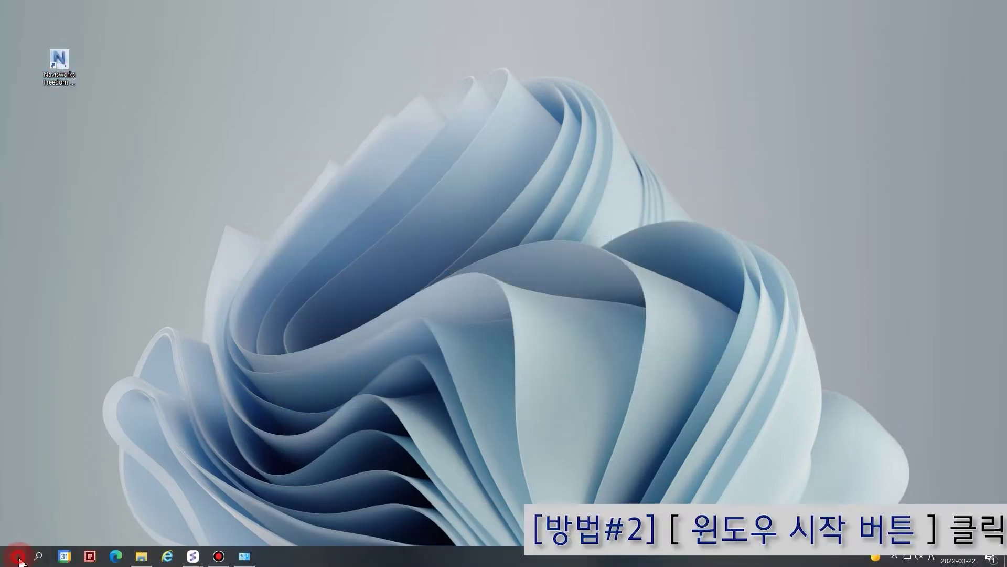
pyautogui.click(12, 558)
pyautogui.scroll(-2, 136, 472)
pyautogui.click(152, 449)
pyautogui.scroll(-3, 152, 450)
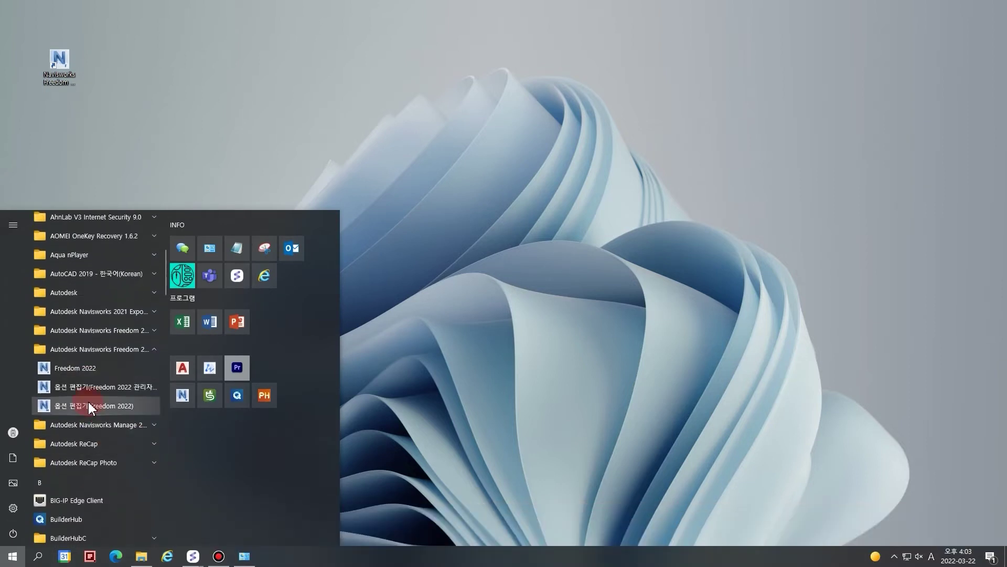
pyautogui.click(88, 369)
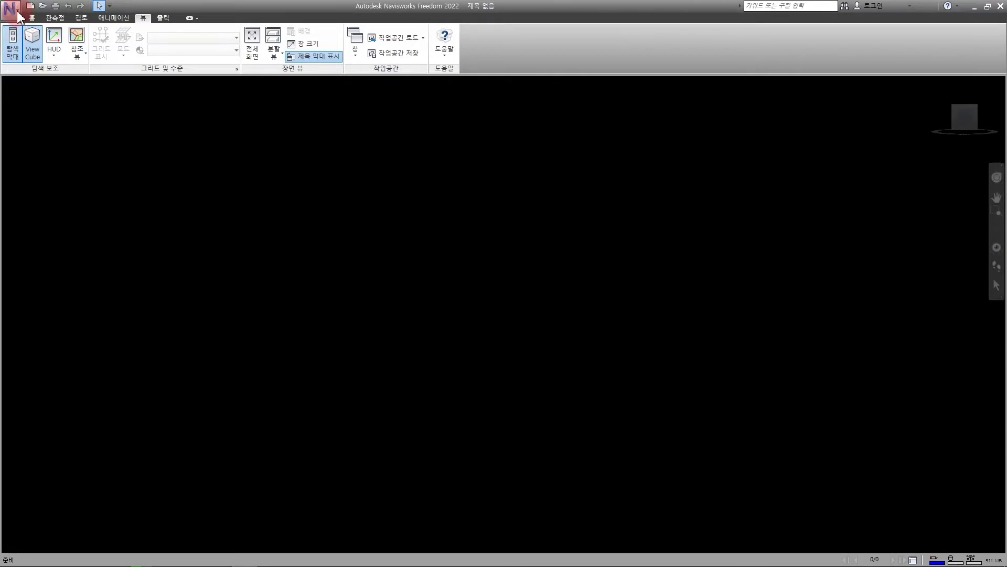
# In the program options, set the interface display units to 미터 for linear units with 1 decimal place.
pyautogui.click(16, 9)
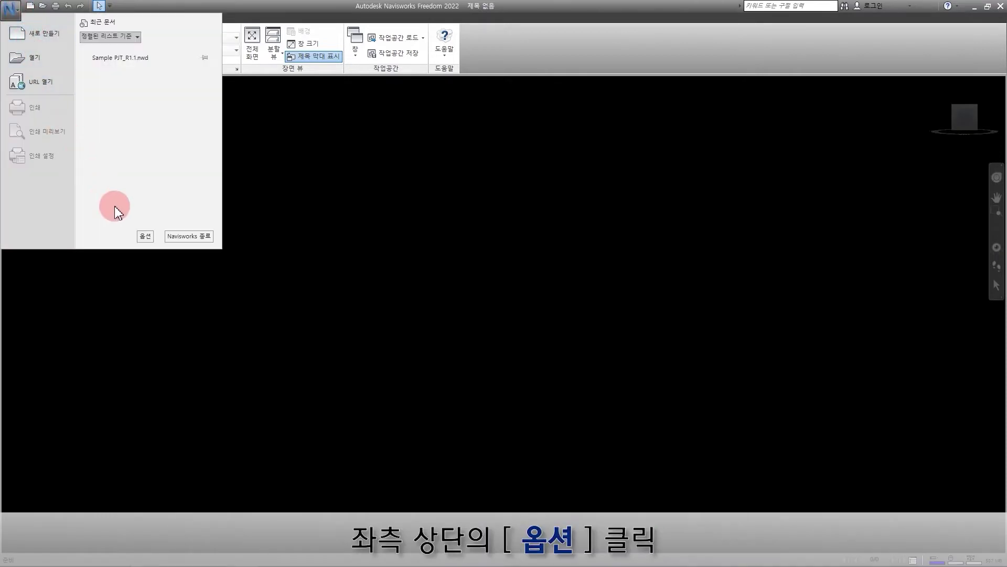
pyautogui.click(145, 236)
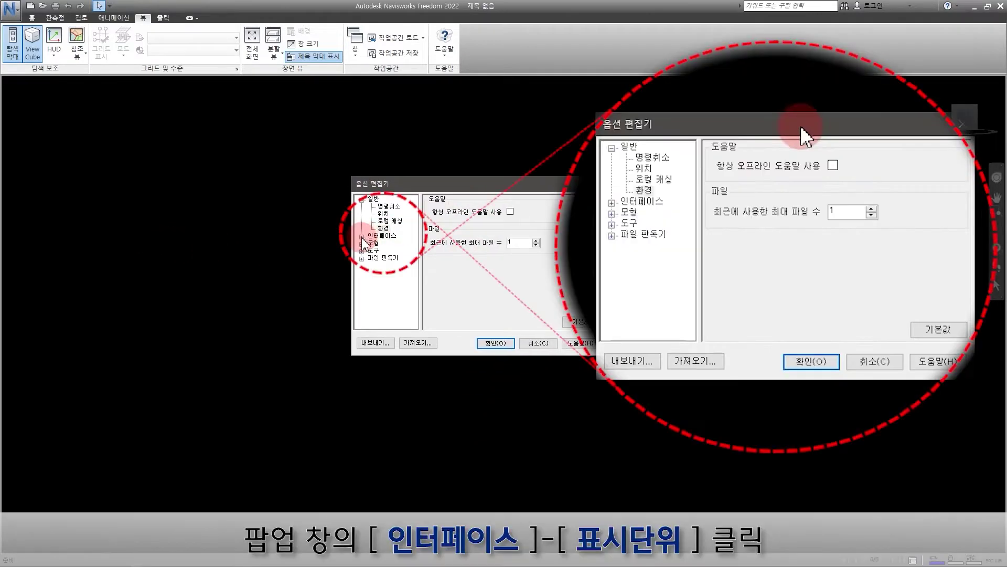
pyautogui.click(361, 239)
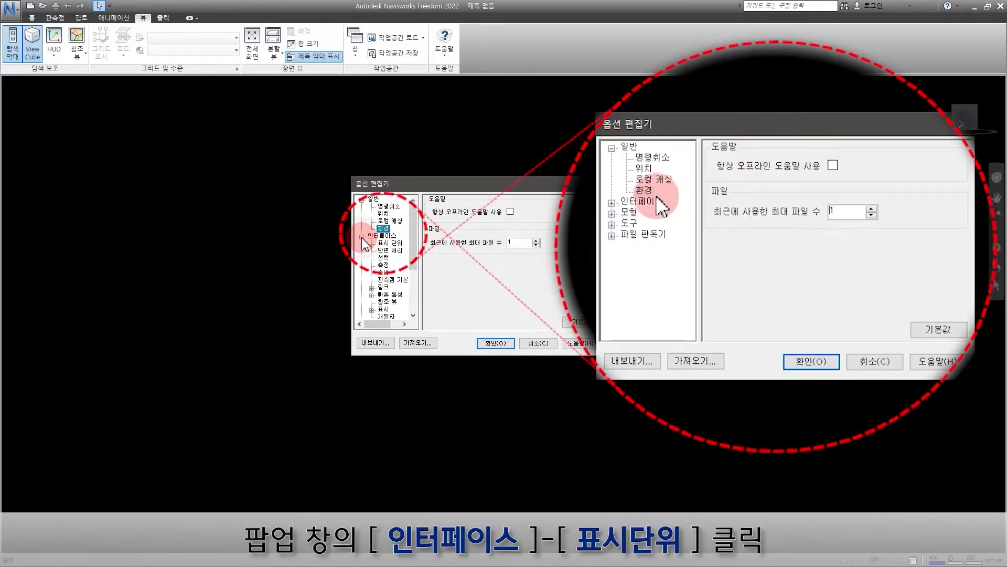
pyautogui.click(390, 243)
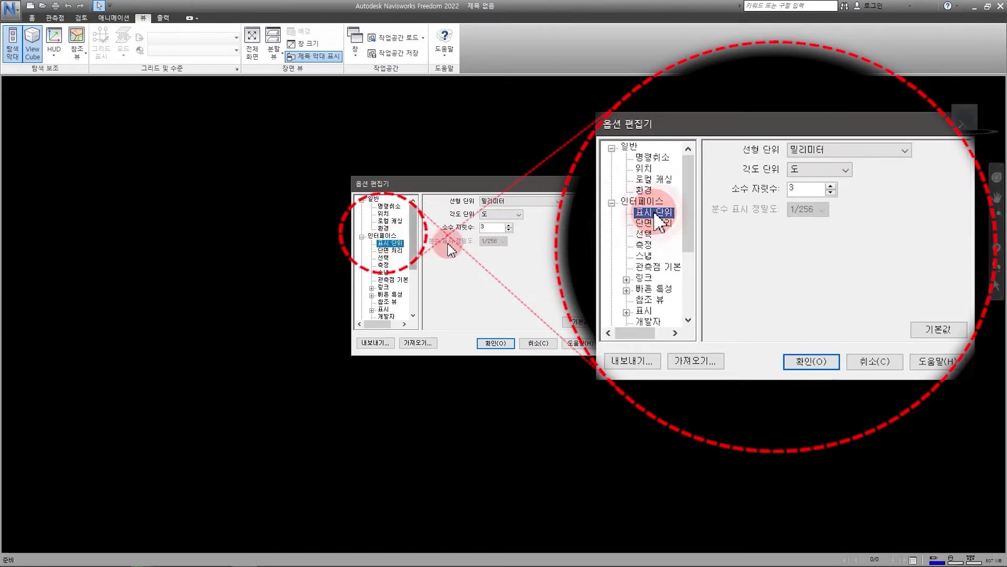
pyautogui.click(558, 201)
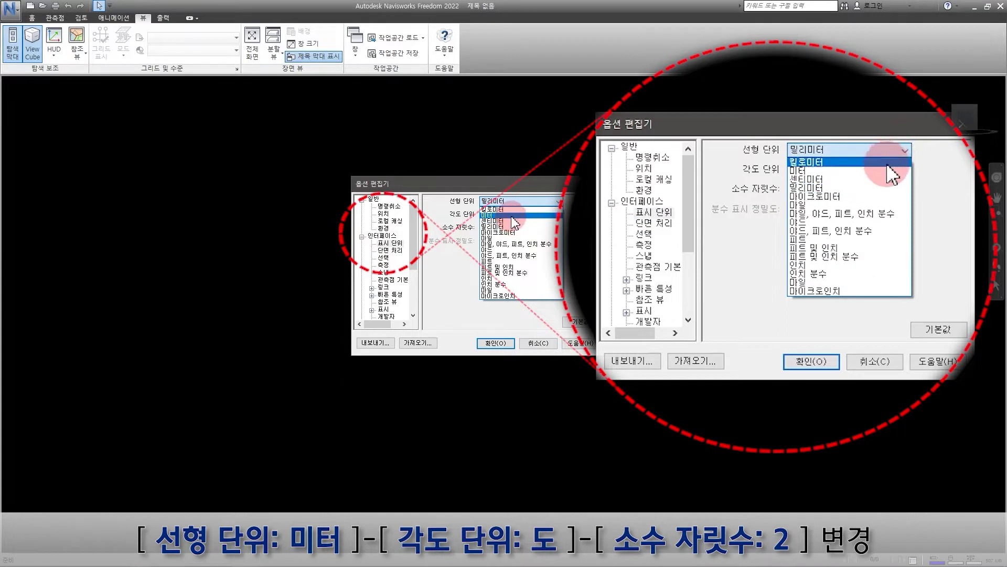
pyautogui.click(495, 214)
pyautogui.doubleClick(502, 226)
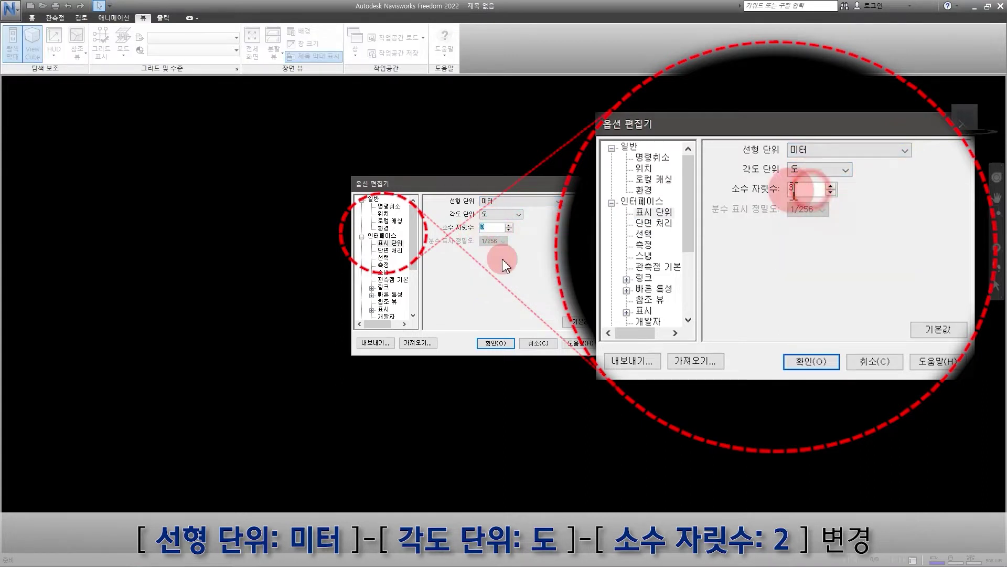
pyautogui.write('1')
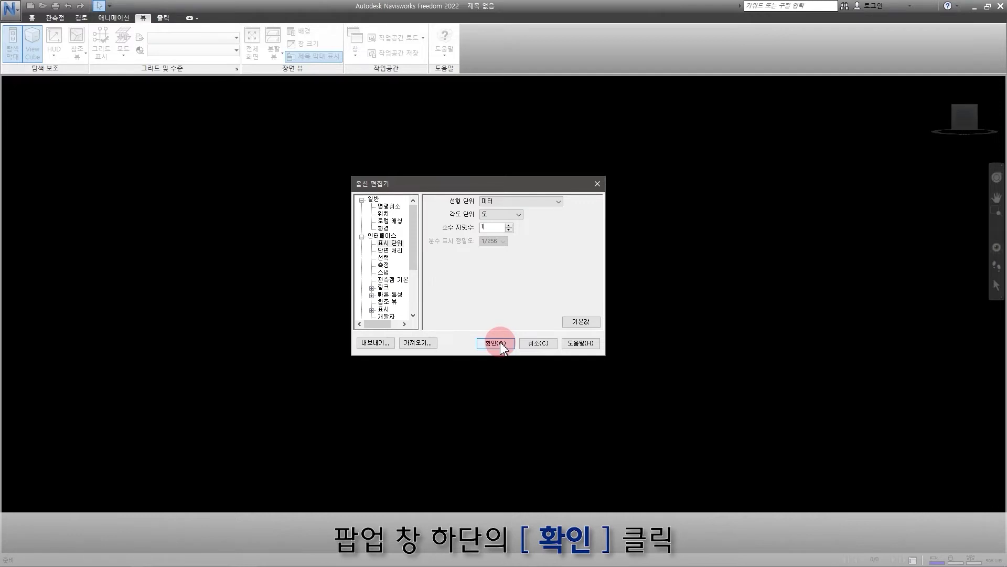
pyautogui.click(499, 342)
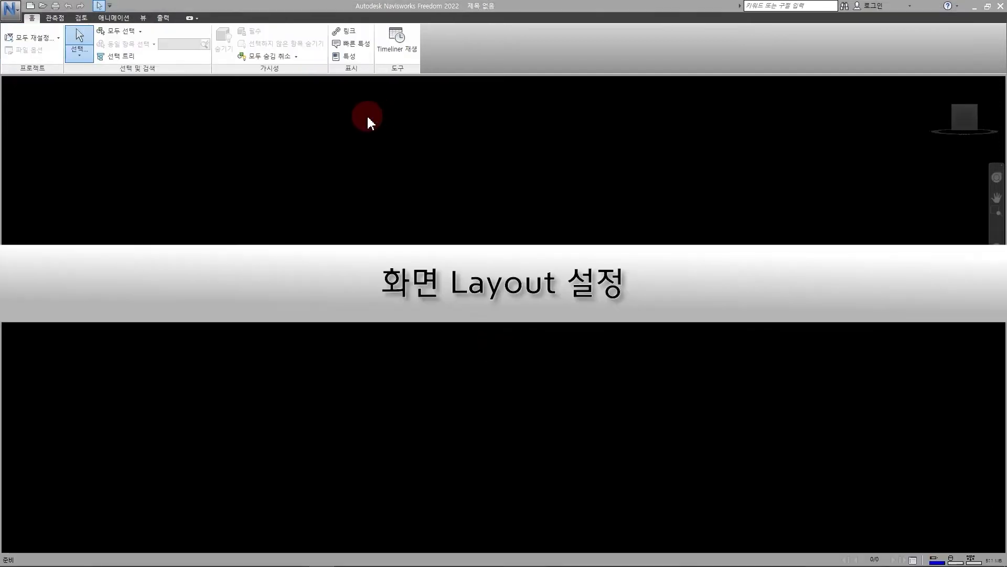
# Show the 선택 트리 and 저장된 관측점 windows in the empty workspace.
pyautogui.click(98, 50)
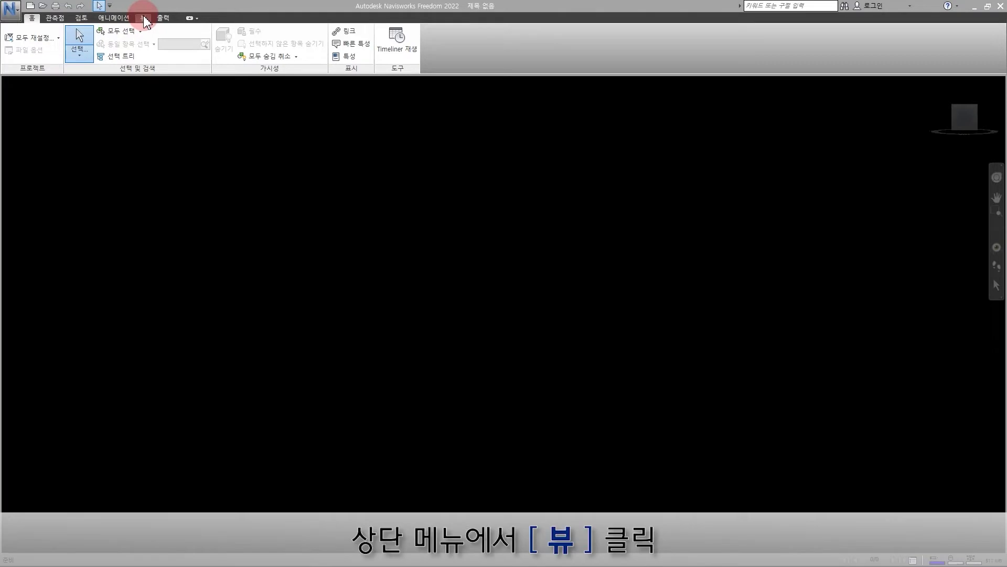
pyautogui.click(145, 20)
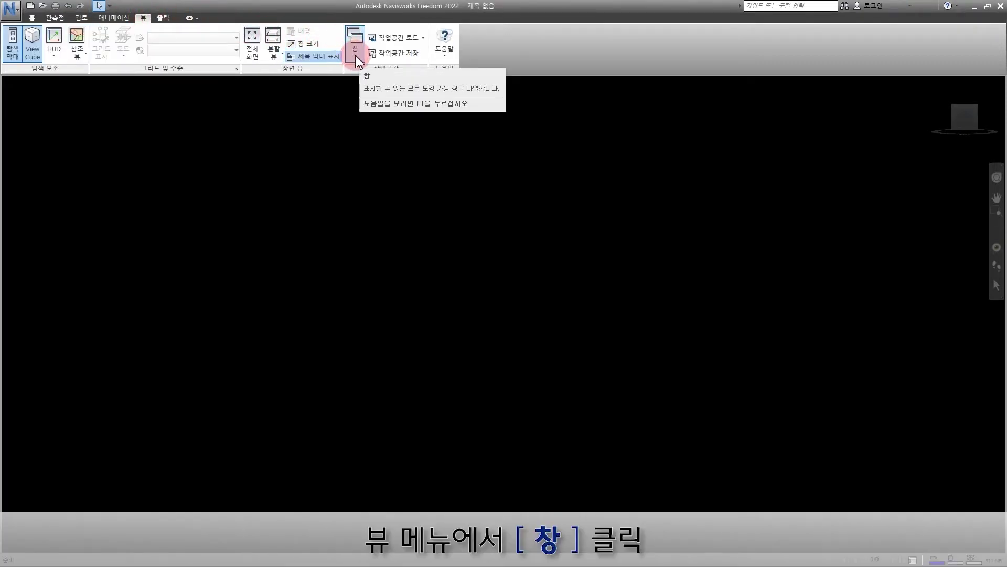
pyautogui.click(354, 55)
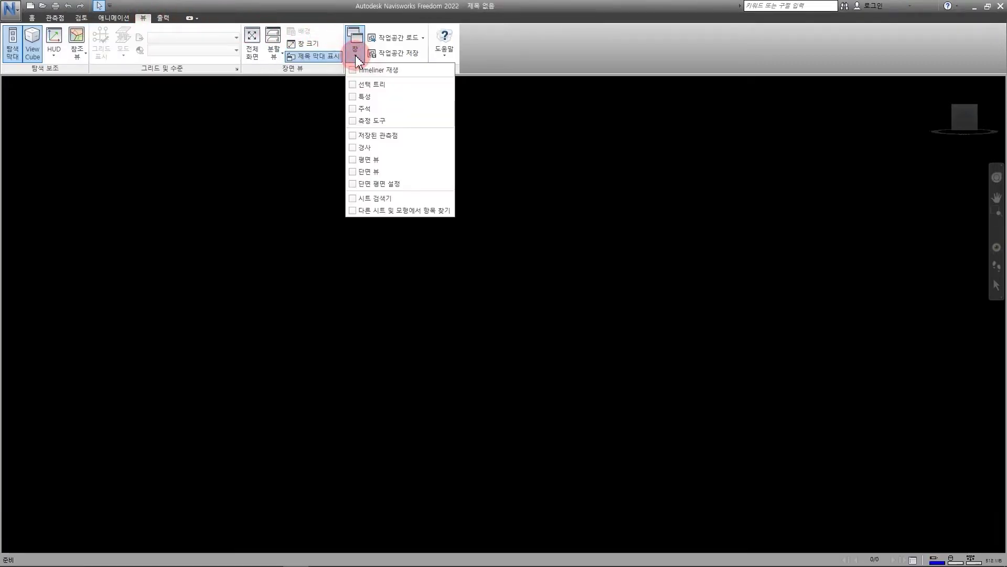
pyautogui.click(387, 84)
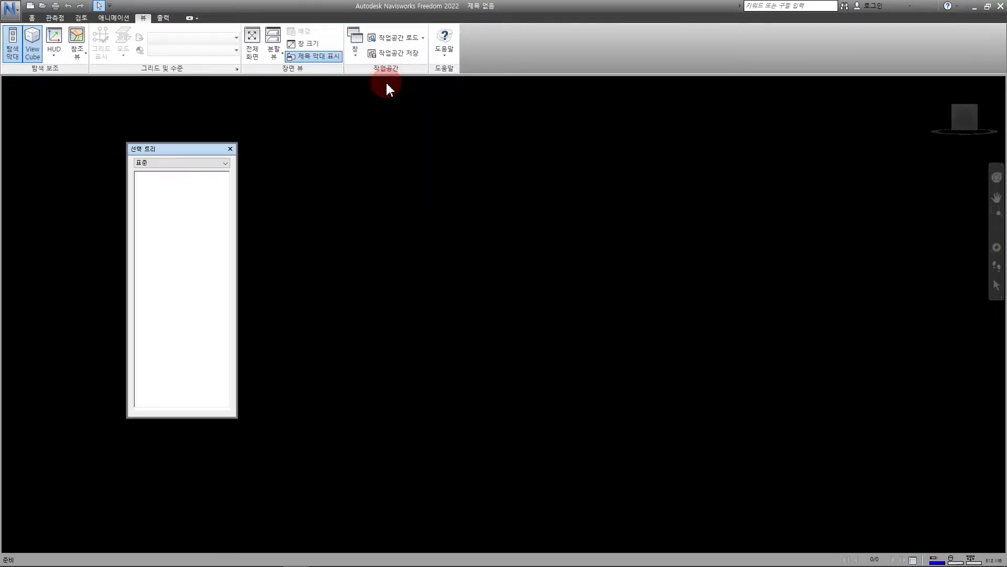
pyautogui.click(355, 58)
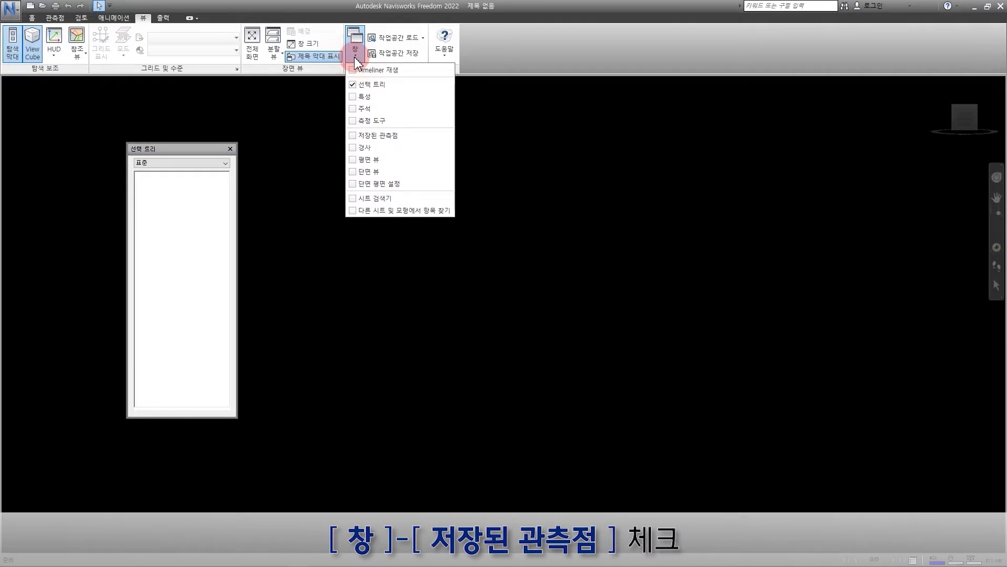
pyautogui.click(388, 137)
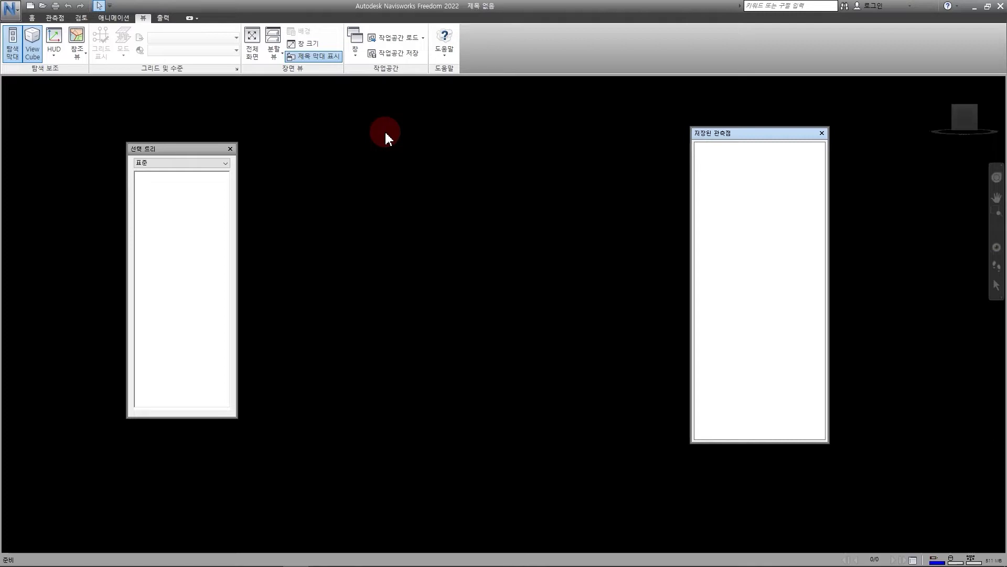
# Dock the 선택 트리 window along the left edge and 저장된 관측점 along the right edge, widening both.
pyautogui.click(165, 148)
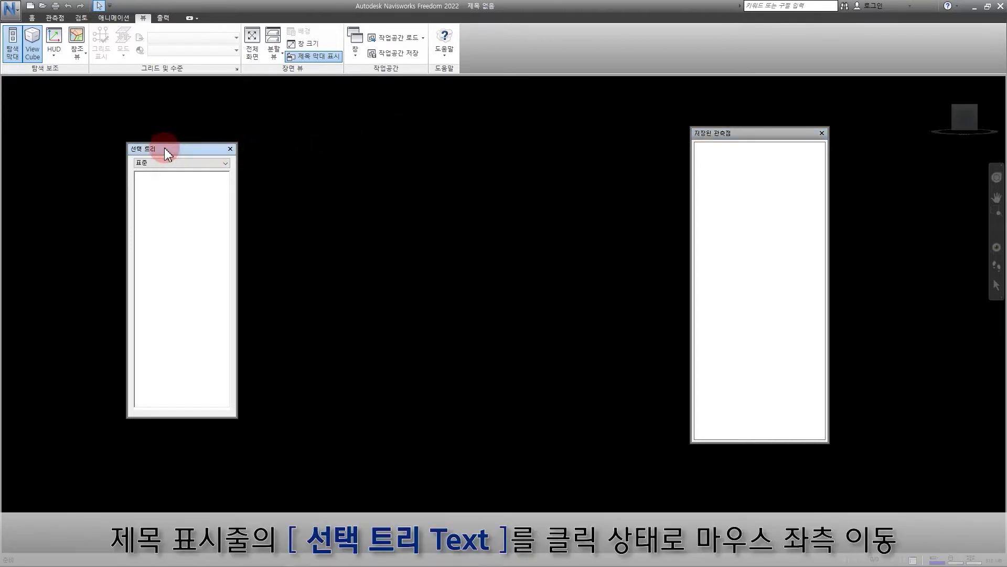
pyautogui.moveTo(165, 149); pyautogui.dragTo(19, 315)
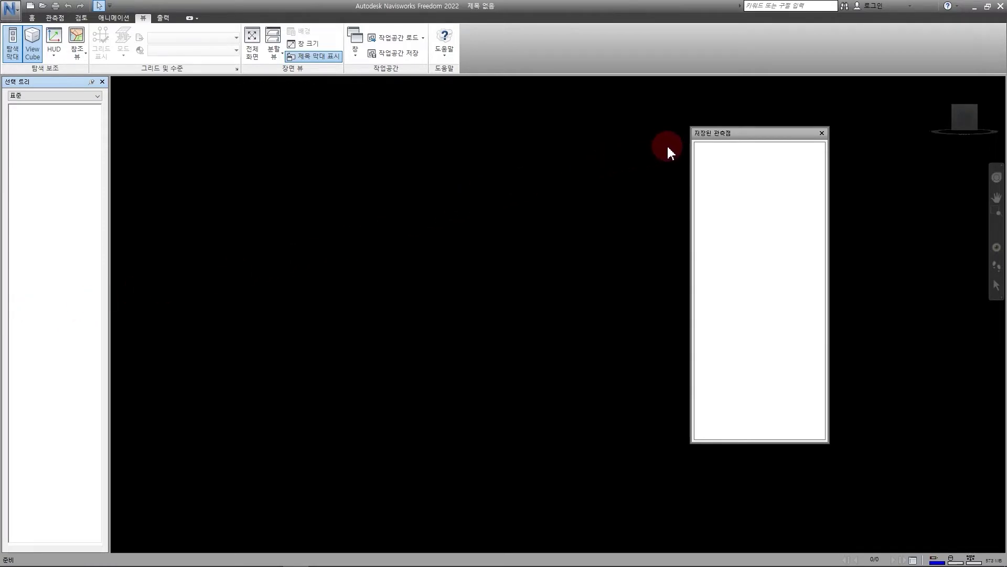
pyautogui.click(746, 134)
pyautogui.moveTo(743, 135); pyautogui.dragTo(989, 315)
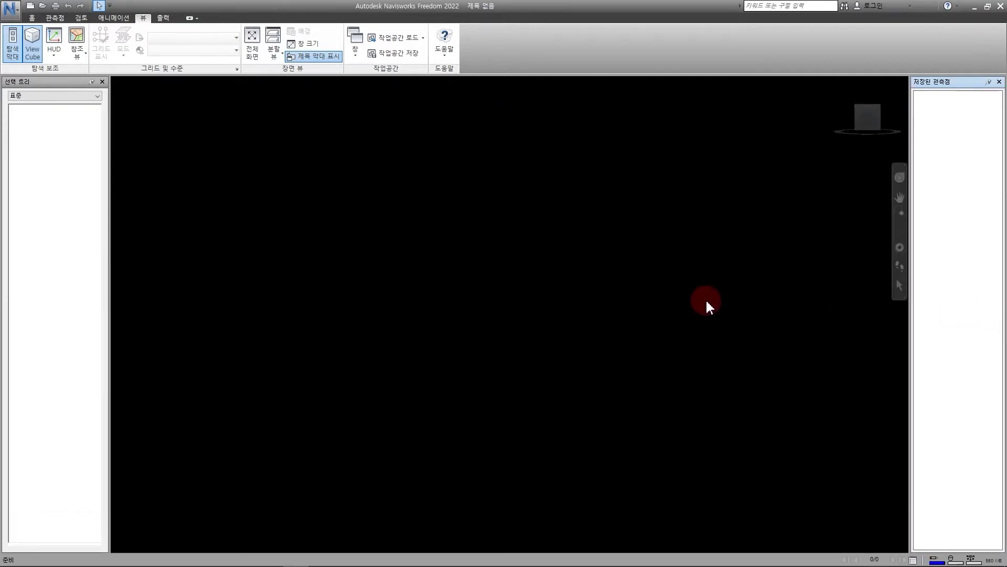
pyautogui.moveTo(109, 210)
pyautogui.mouseDown()
pyautogui.moveTo(181, 213)
pyautogui.moveTo(144, 211)
pyautogui.mouseUp()
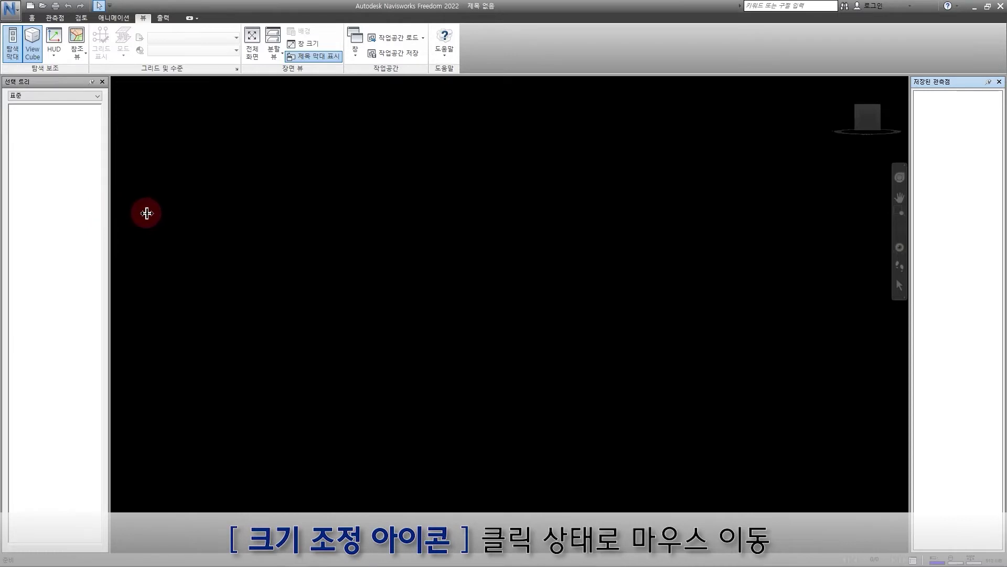
pyautogui.moveTo(913, 163); pyautogui.dragTo(865, 164)
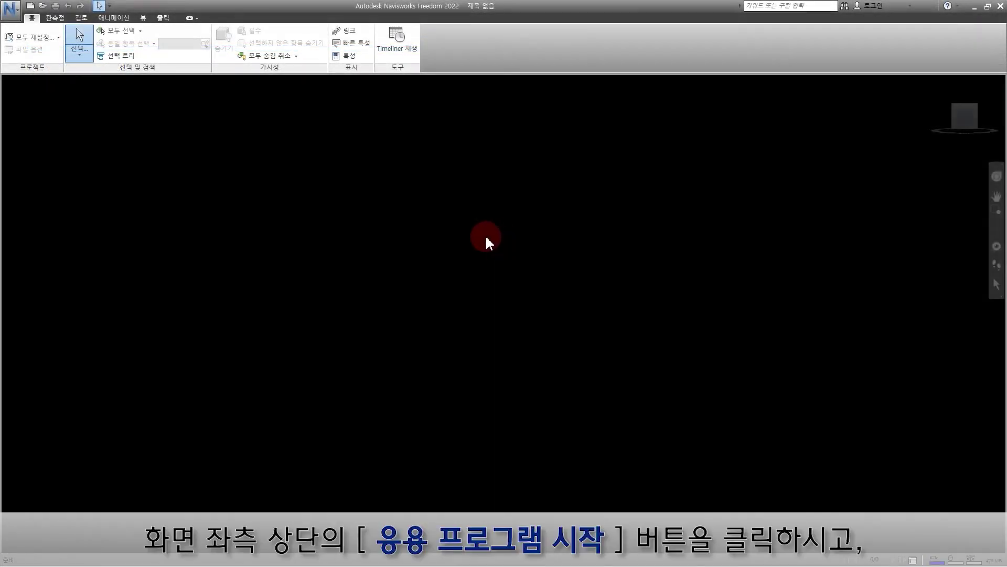
# Open the Sample PJT.nwd model from the 다운로드 folder.
pyautogui.click(9, 14)
pyautogui.click(46, 61)
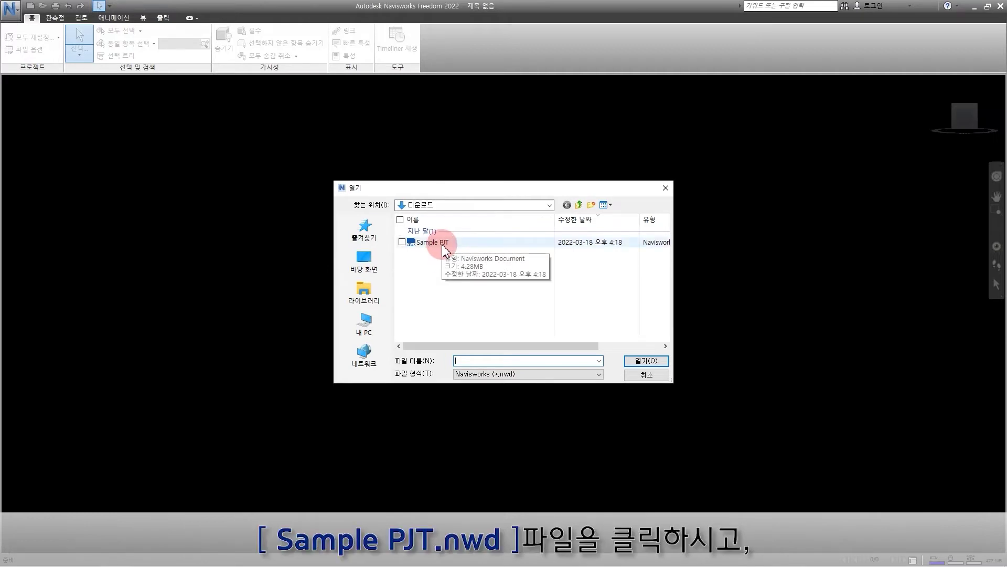
pyautogui.click(442, 246)
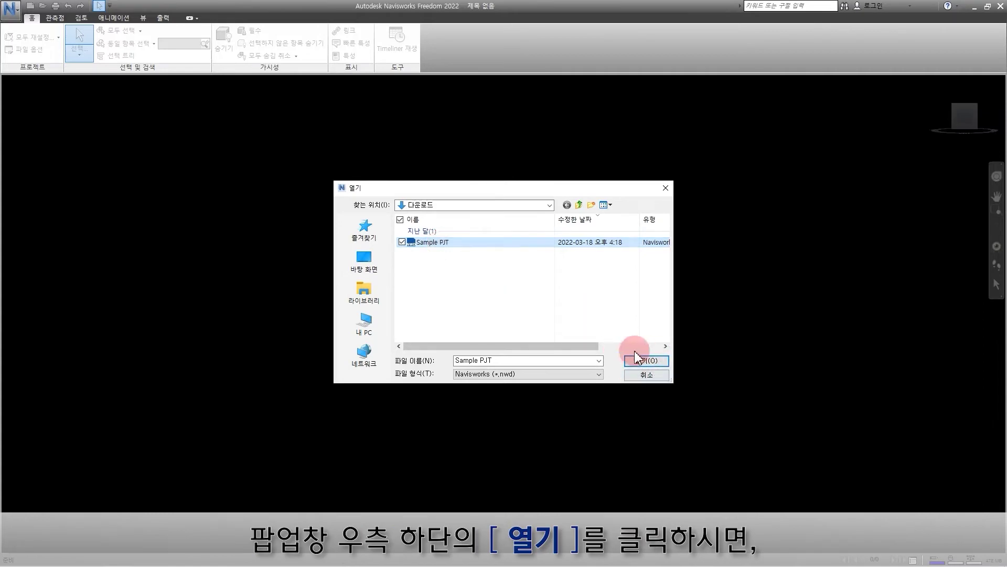
pyautogui.click(650, 362)
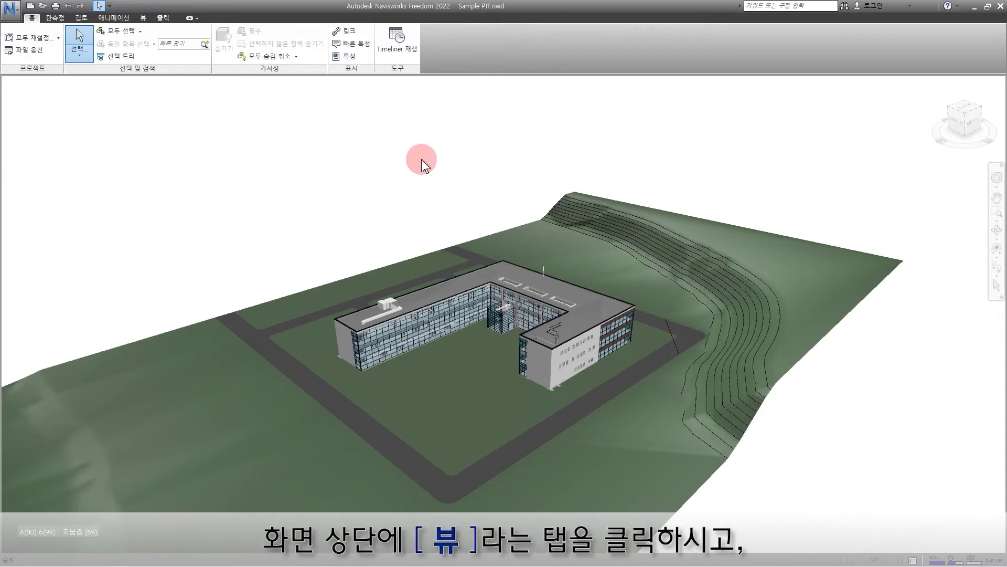
# Show the 선택 트리 and 저장된 관측점 windows for the opened Sample PJT model.
pyautogui.click(143, 18)
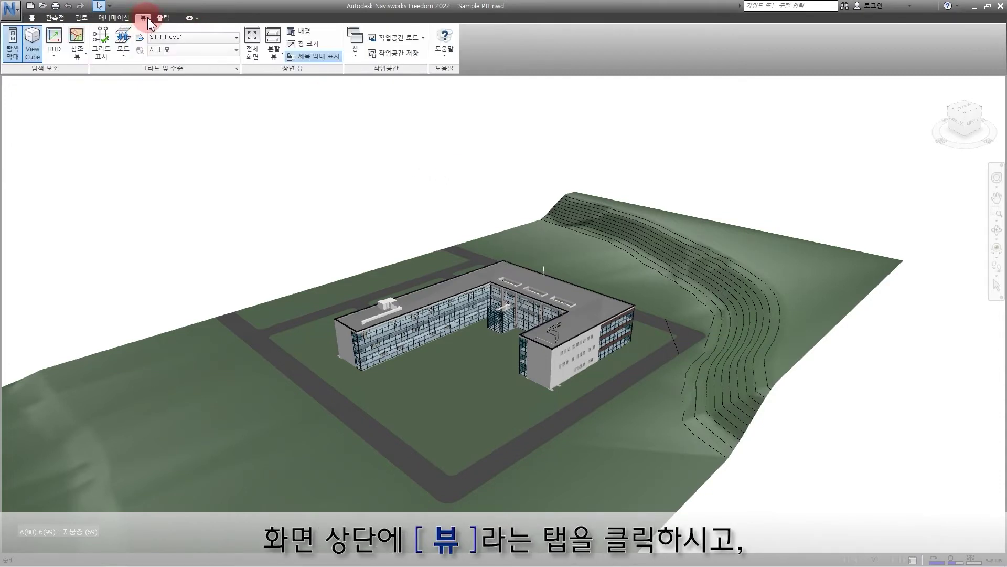
pyautogui.click(354, 58)
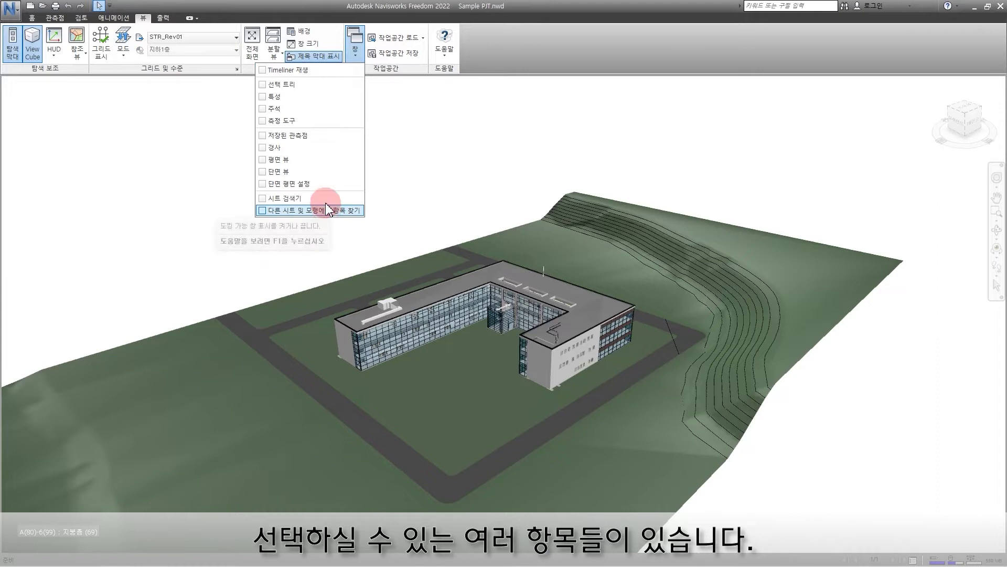
pyautogui.click(289, 85)
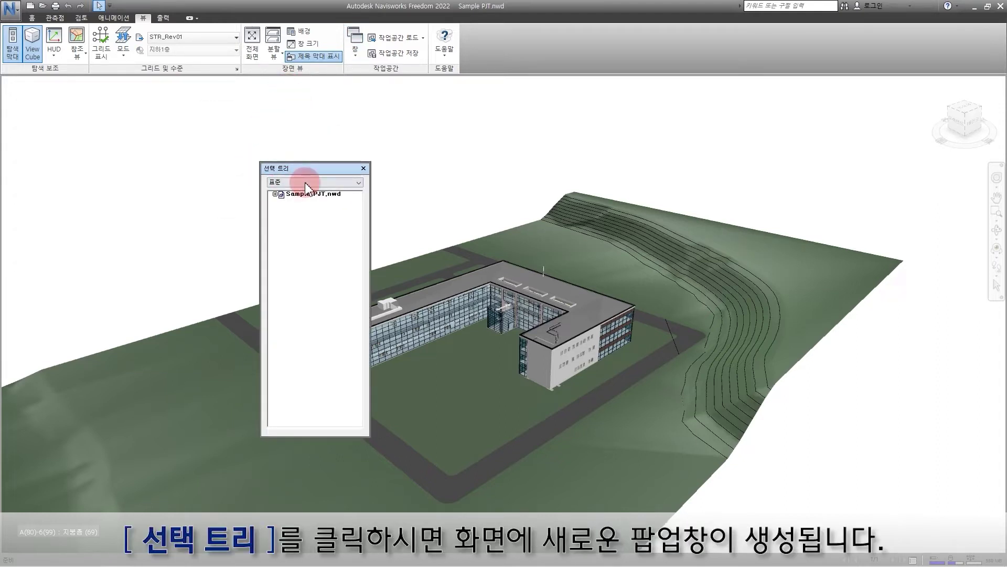
pyautogui.click(357, 58)
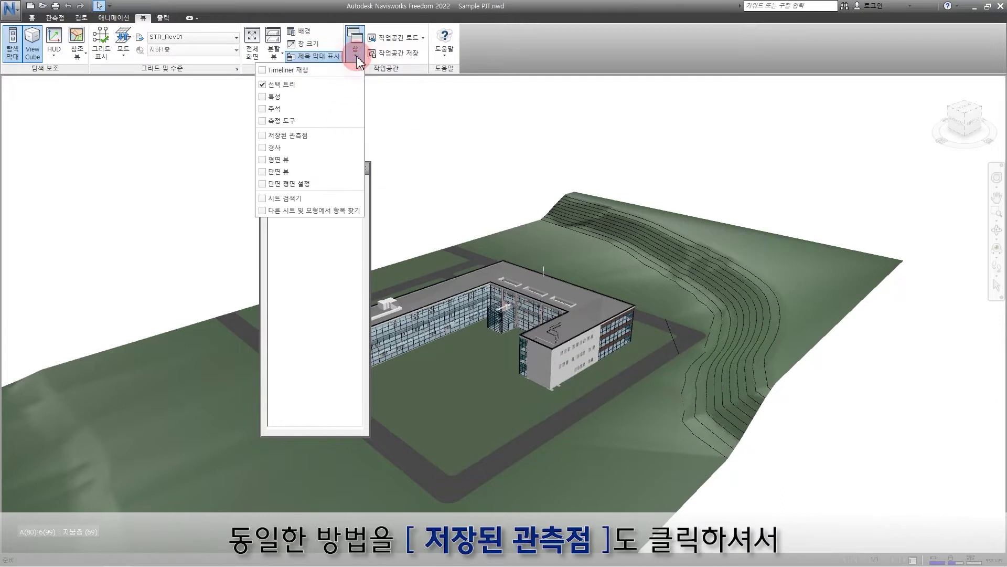
pyautogui.click(301, 134)
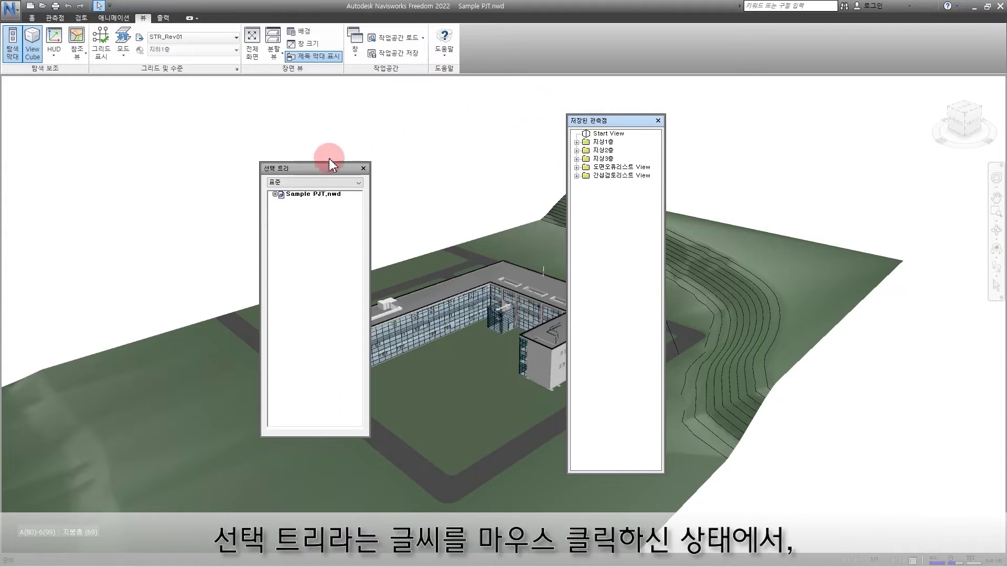
# Dock 선택 트리 along the left edge and 저장된 관측점 along the right edge of the model view, and widen 선택 트리.
pyautogui.click(304, 168)
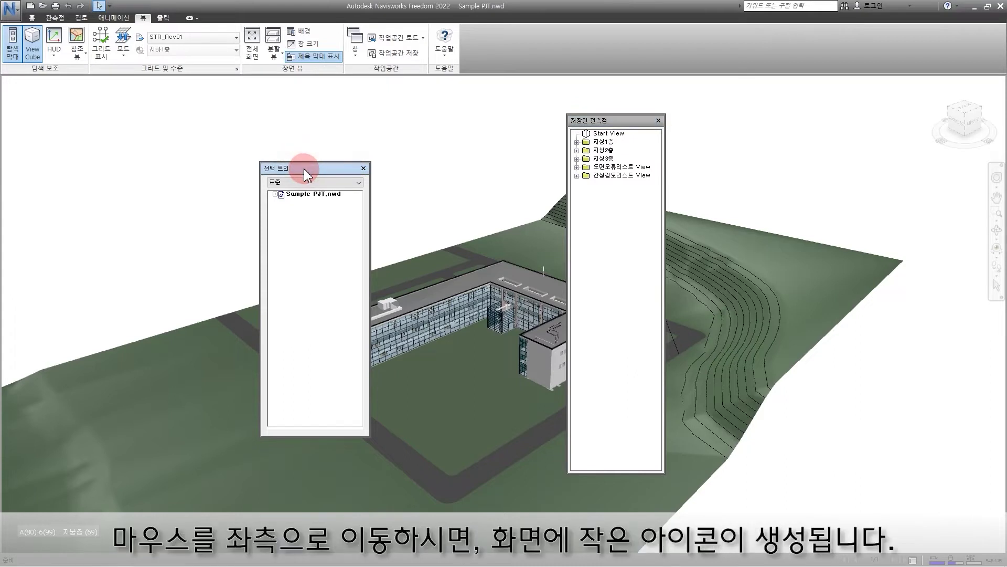
pyautogui.moveTo(303, 168); pyautogui.dragTo(241, 173)
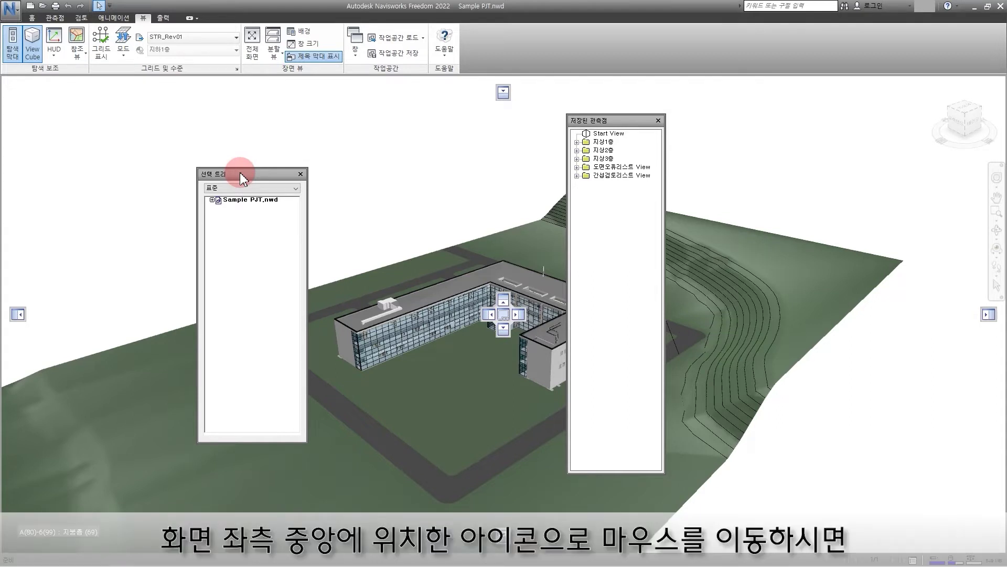
pyautogui.moveTo(240, 172); pyautogui.dragTo(21, 317)
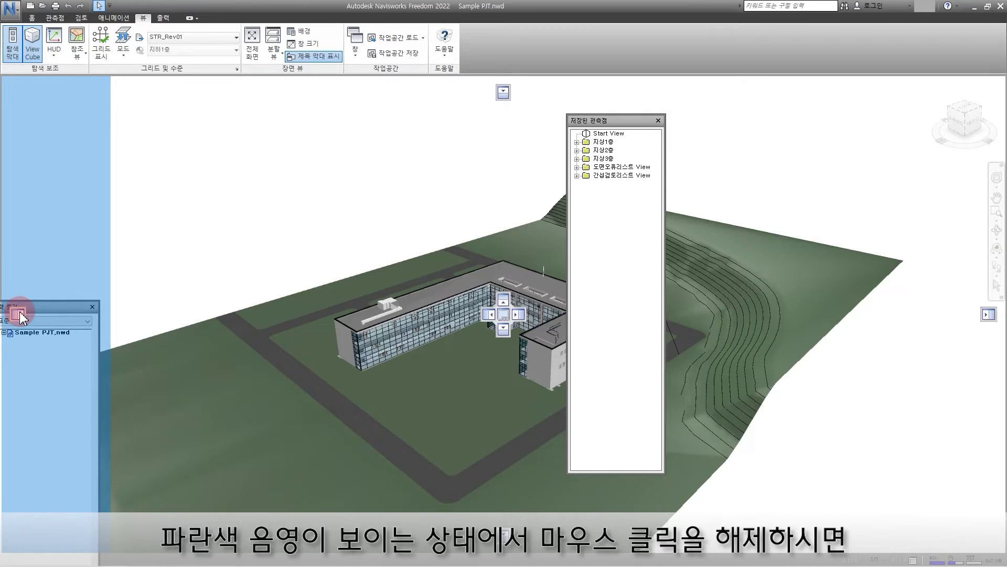
pyautogui.moveTo(20, 311); pyautogui.dragTo(20, 311)
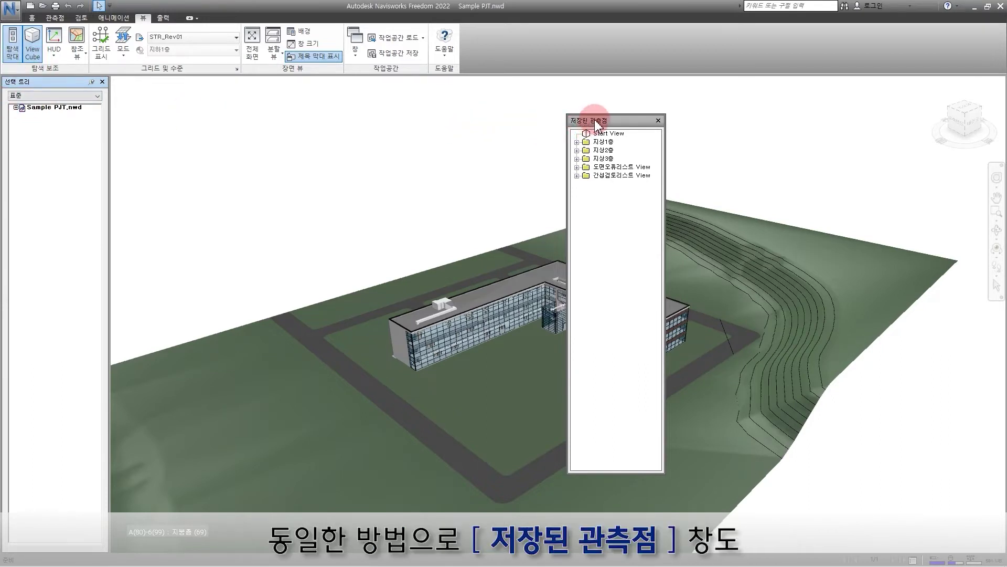
pyautogui.moveTo(648, 128); pyautogui.dragTo(988, 314)
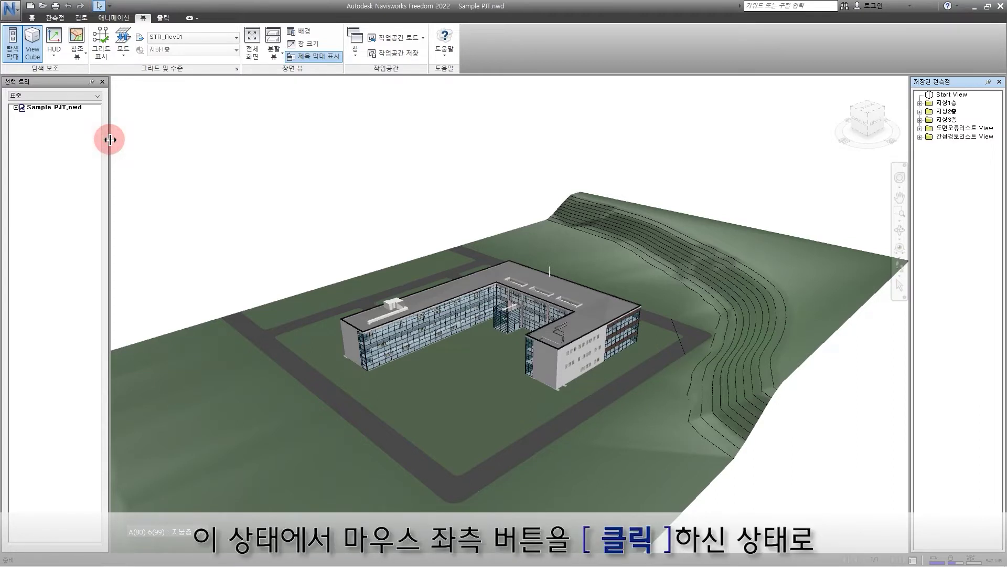
pyautogui.moveTo(110, 140); pyautogui.dragTo(170, 142)
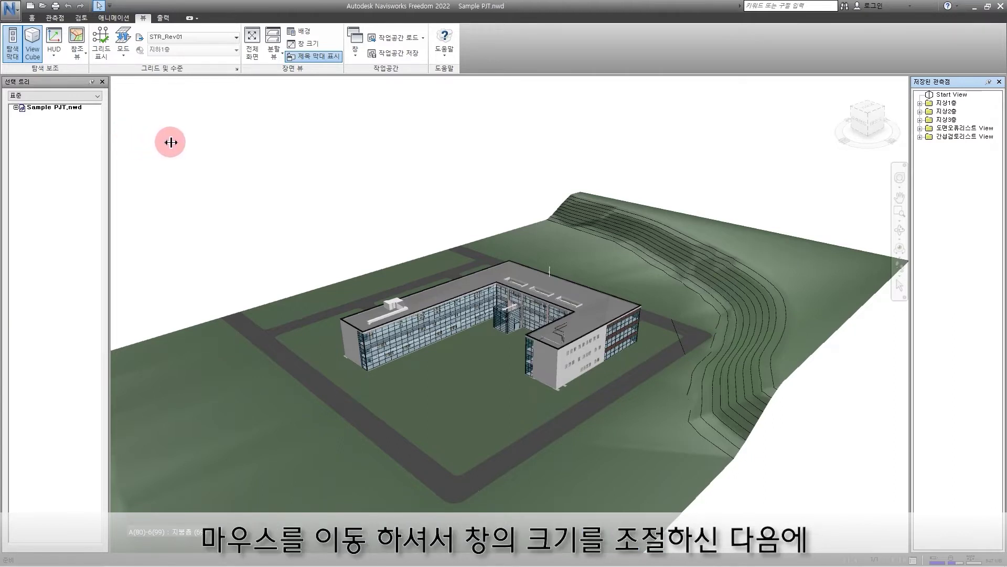
pyautogui.moveTo(170, 142); pyautogui.dragTo(171, 143)
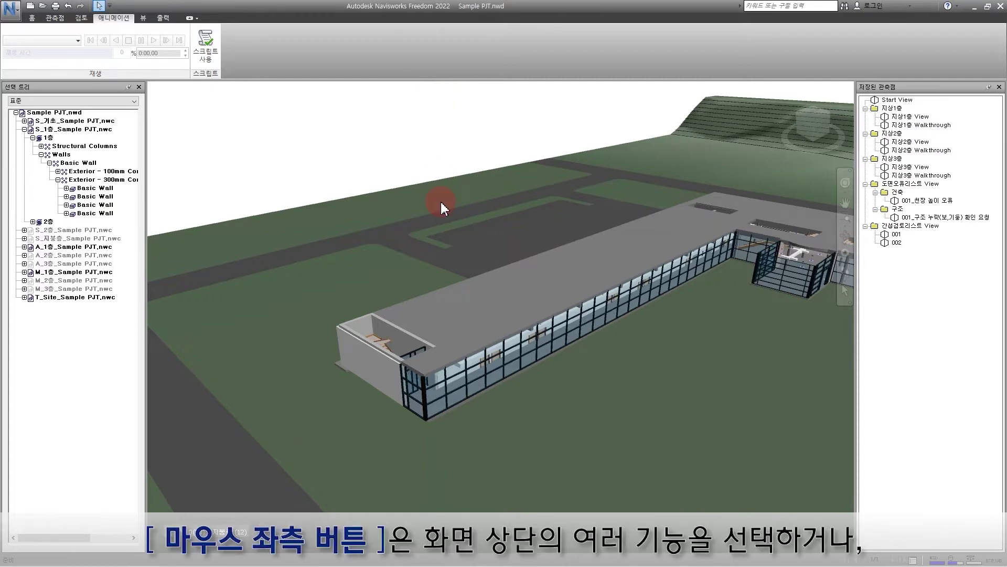
pyautogui.click(32, 18)
pyautogui.click(55, 18)
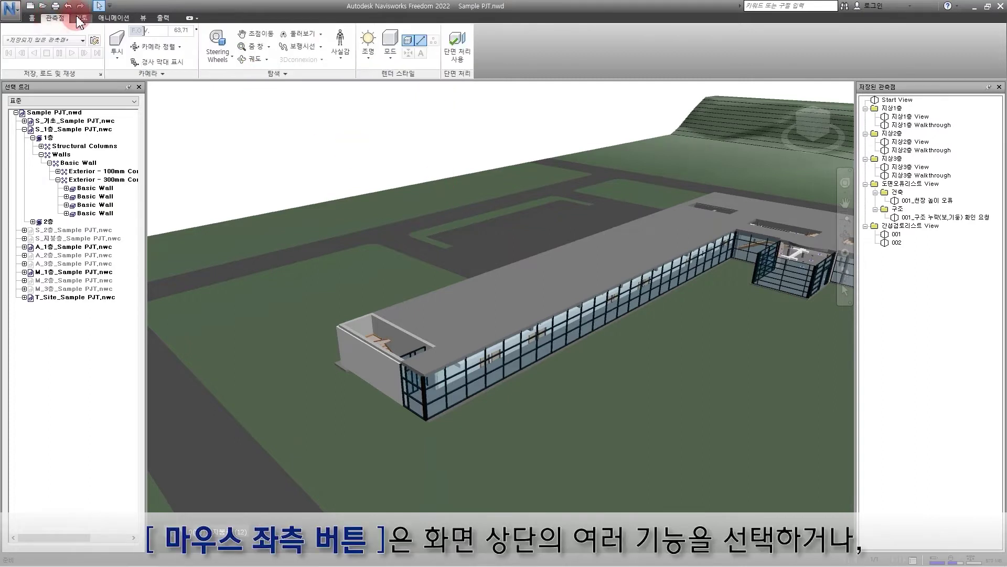
# Select the large roof floor slab, show the commands available for it, and clear the selection.
pyautogui.click(81, 18)
pyautogui.click(114, 18)
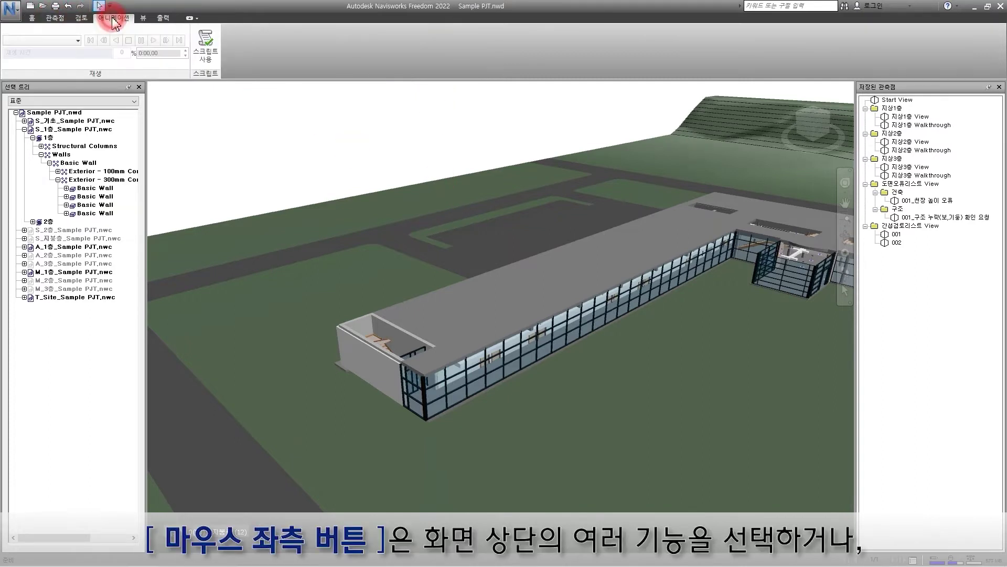
pyautogui.click(383, 330)
pyautogui.click(413, 330)
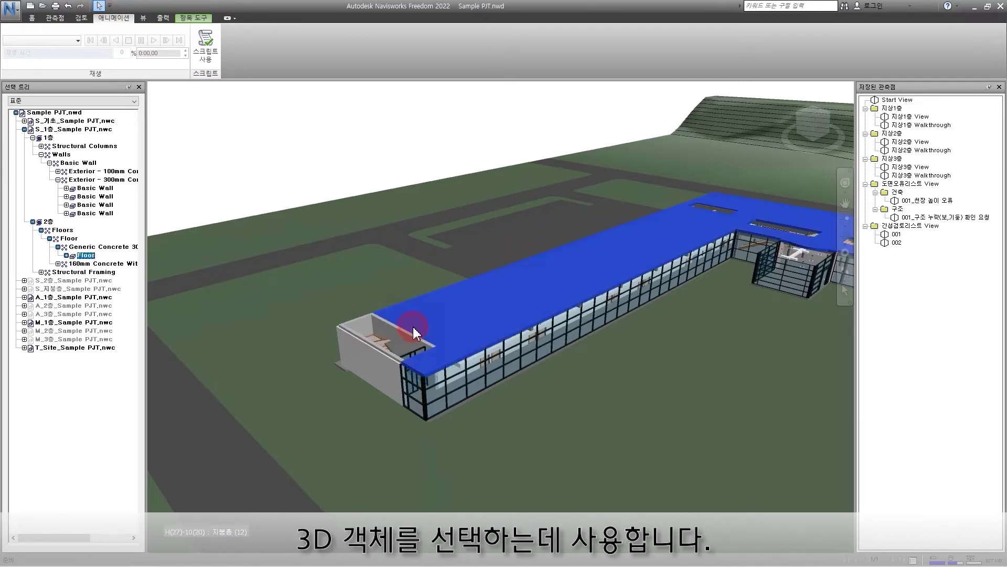
pyautogui.scroll(3, 417, 336)
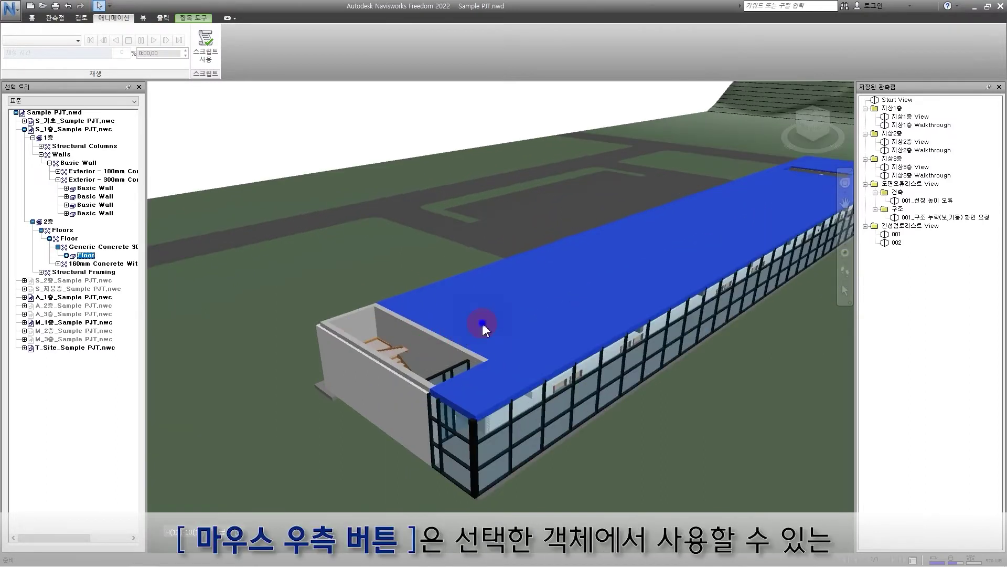
pyautogui.rightClick(482, 322)
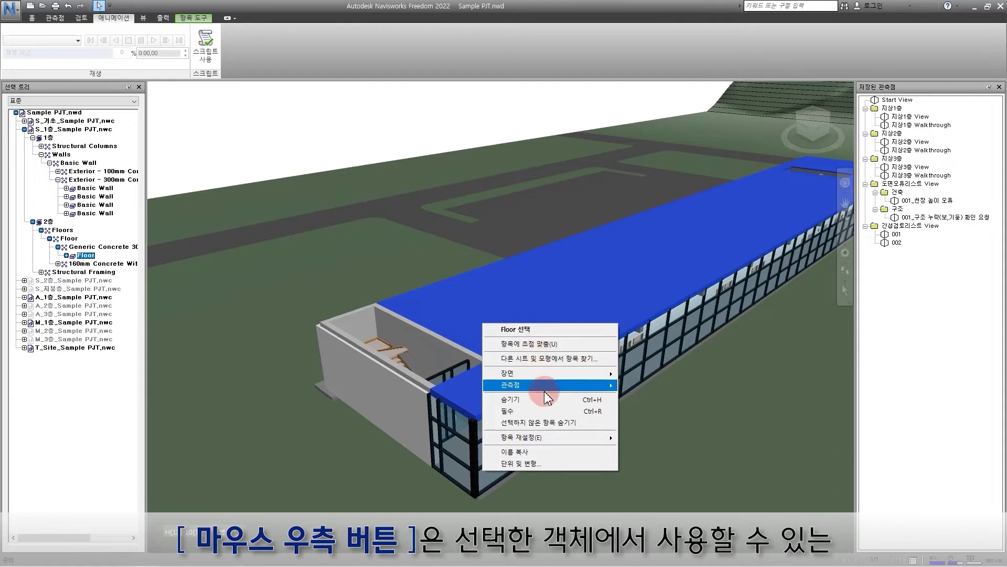
pyautogui.click(344, 136)
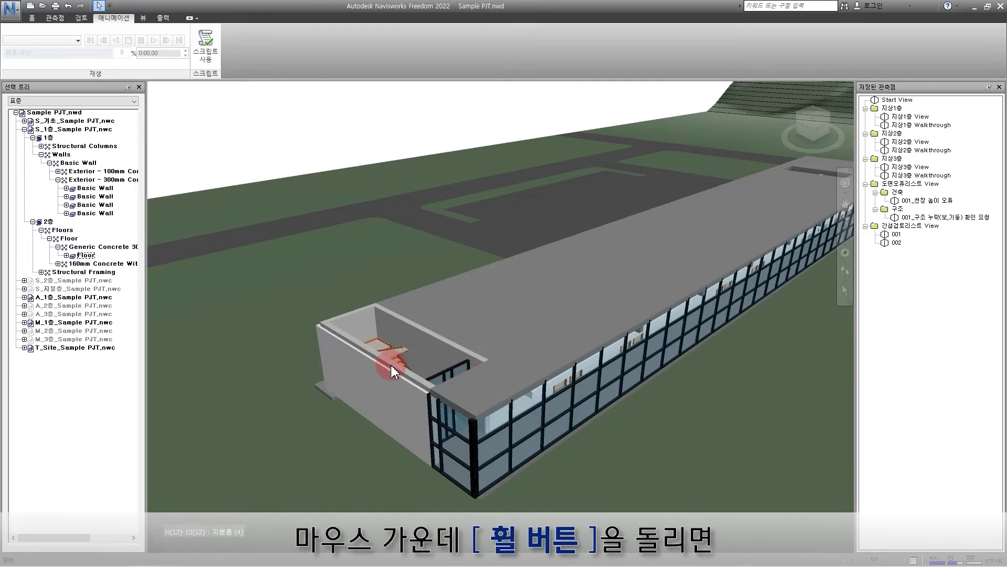
# Select three Basic Wall objects around the stairwell together with the adjoining roof floor slab, then clear the selection.
pyautogui.scroll(5, 391, 364)
pyautogui.scroll(-6, 418, 350)
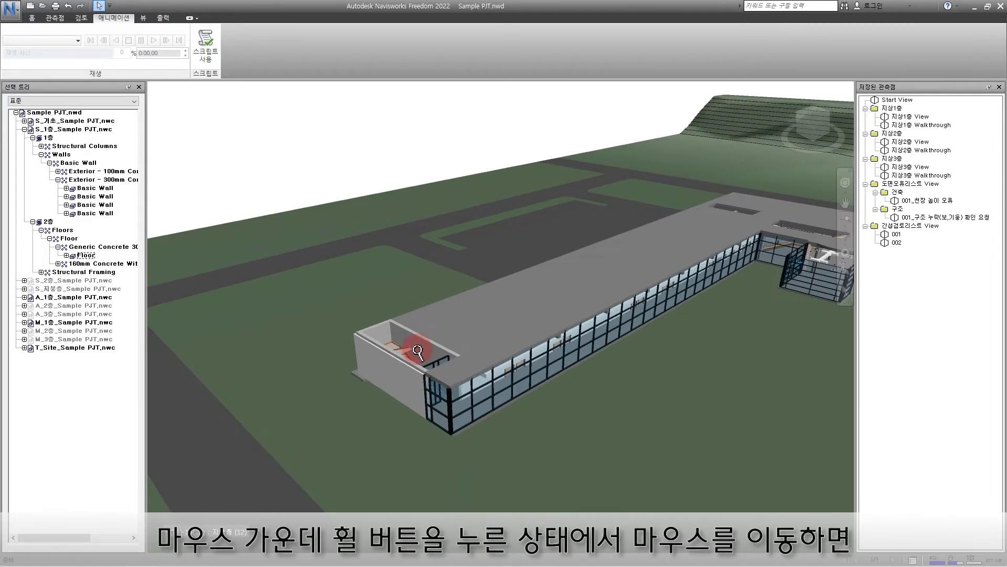
pyautogui.moveTo(438, 350); pyautogui.dragTo(466, 344, button='middle')
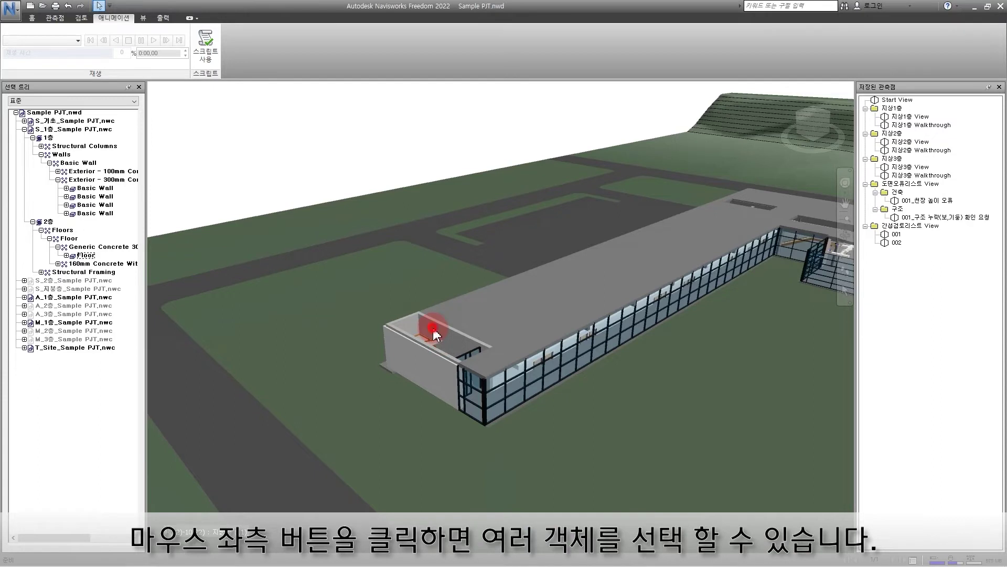
pyautogui.click(433, 329)
pyautogui.keyDown('ctrl'); pyautogui.click(414, 320); pyautogui.keyUp('ctrl')
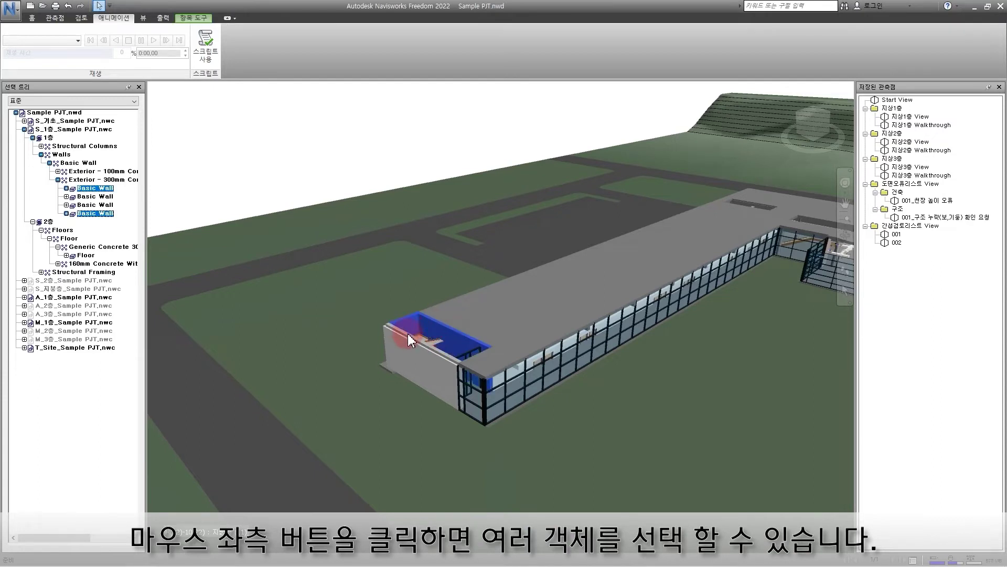
pyautogui.keyDown('ctrl'); pyautogui.click(407, 333); pyautogui.keyUp('ctrl')
pyautogui.keyDown('ctrl'); pyautogui.click(500, 318); pyautogui.keyUp('ctrl')
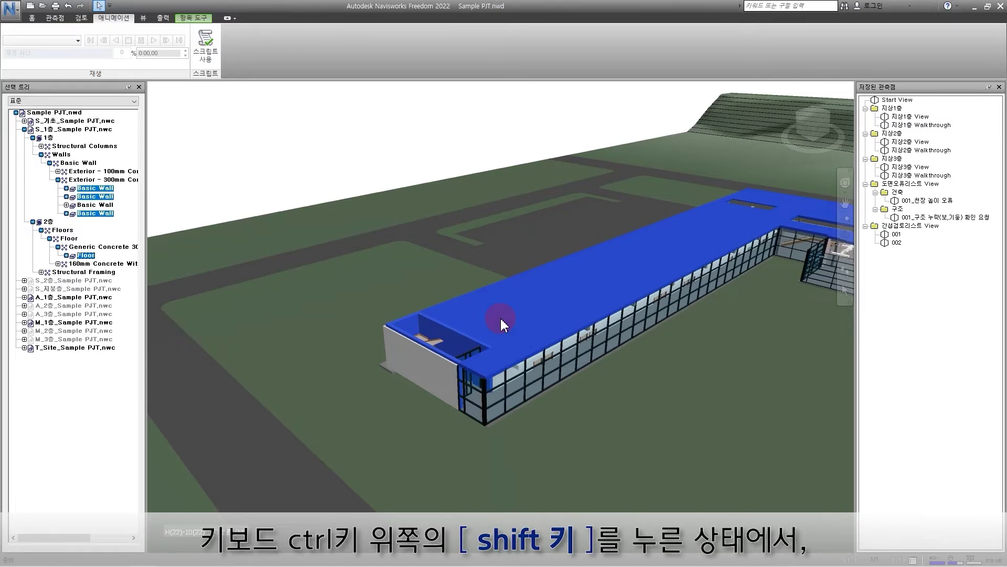
pyautogui.moveTo(500, 317)
pyautogui.keyDown('shift'); pyautogui.mouseDown(button='middle')
pyautogui.moveTo(427, 322)
pyautogui.moveTo(702, 323)
pyautogui.mouseUp(button='middle'); pyautogui.keyUp('shift')
pyautogui.click(702, 319)
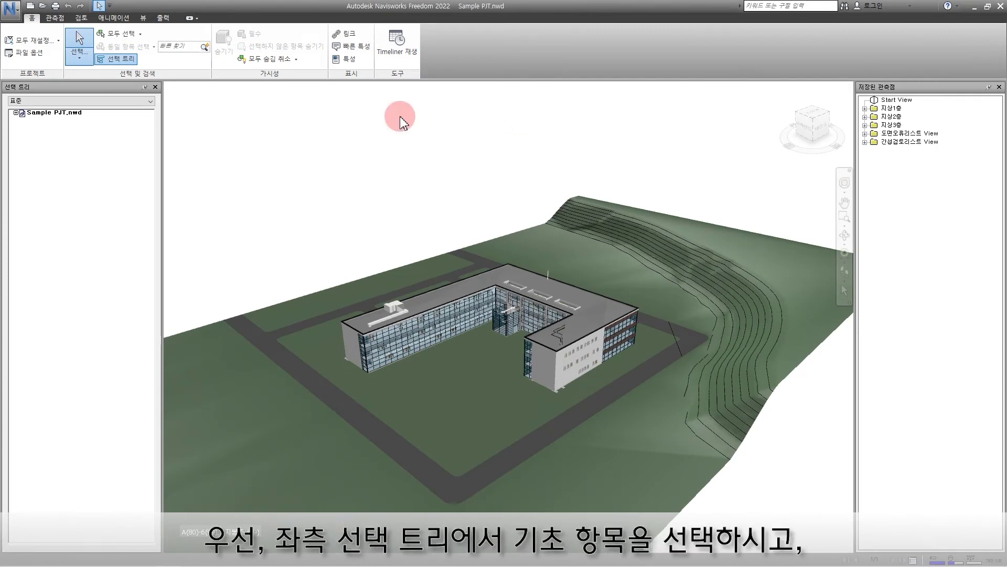
# Hide everything except S_기초_Sample PJT.nwc, and hide its Generic 300mm floor slab as well.
pyautogui.click(16, 112)
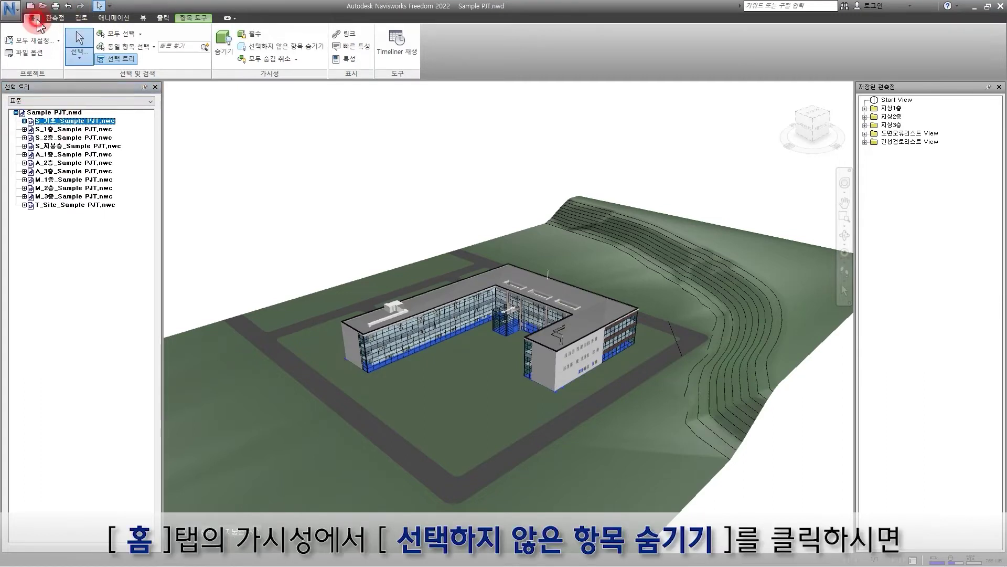
pyautogui.click(312, 50)
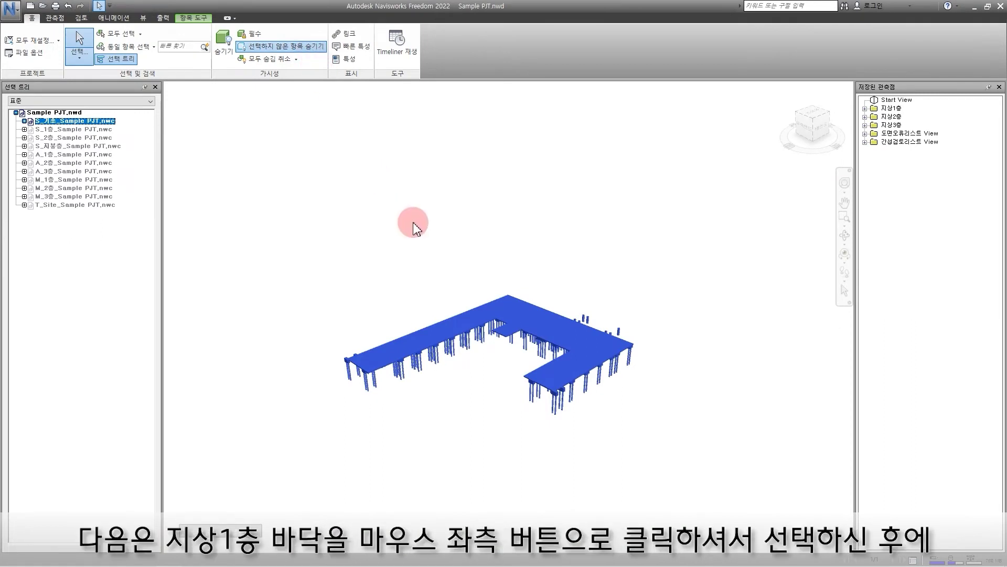
pyautogui.click(474, 319)
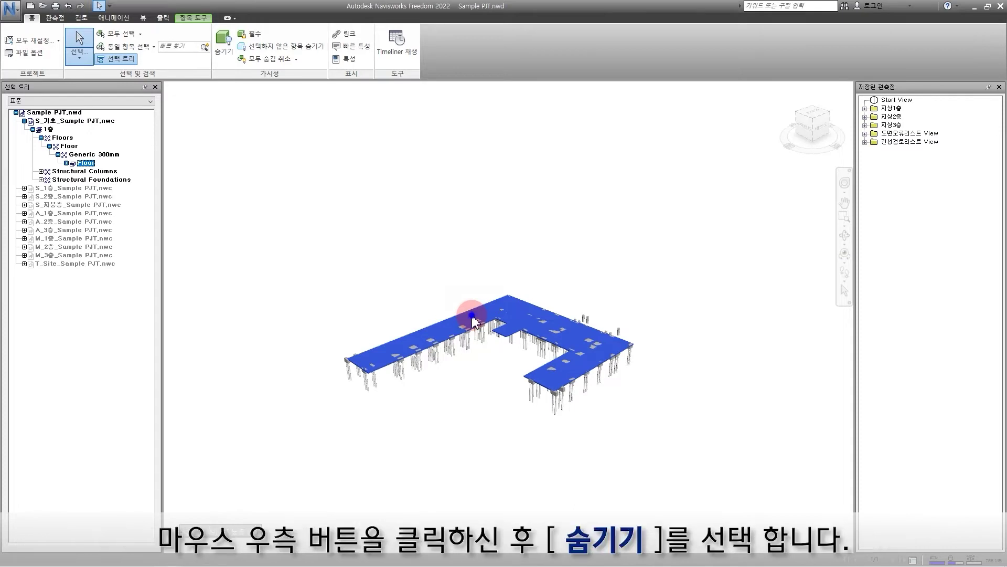
pyautogui.rightClick(472, 316)
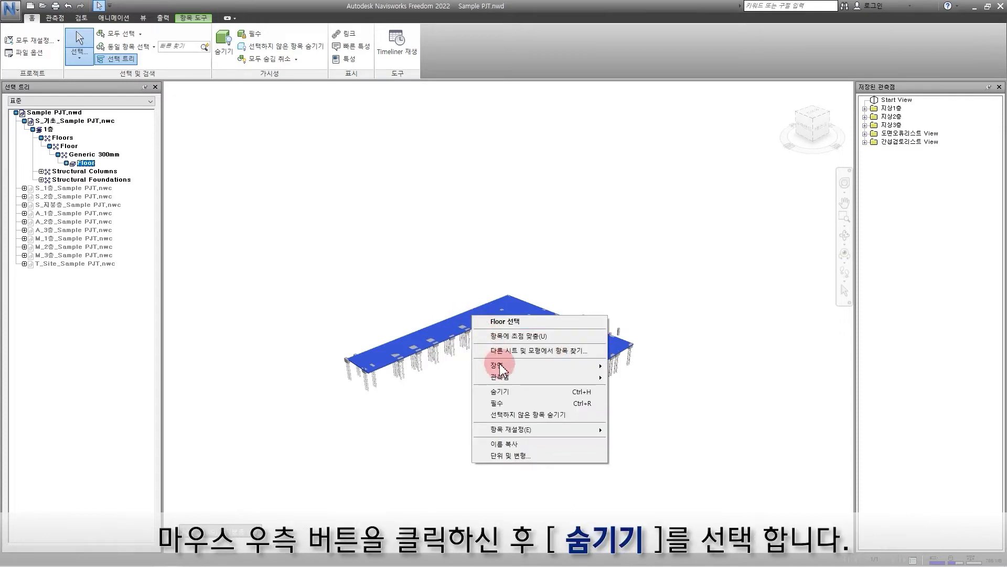
pyautogui.click(510, 395)
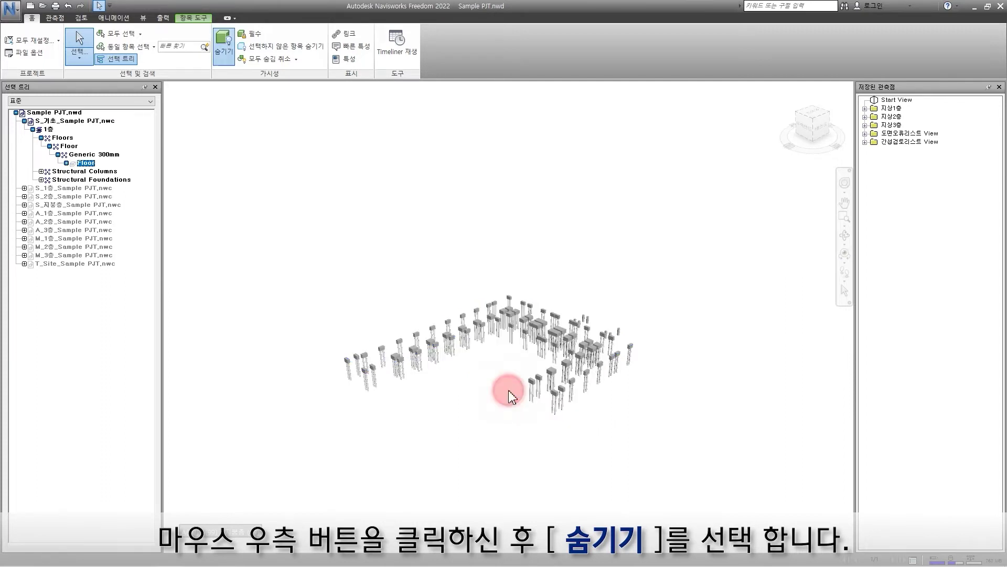
pyautogui.click(508, 390)
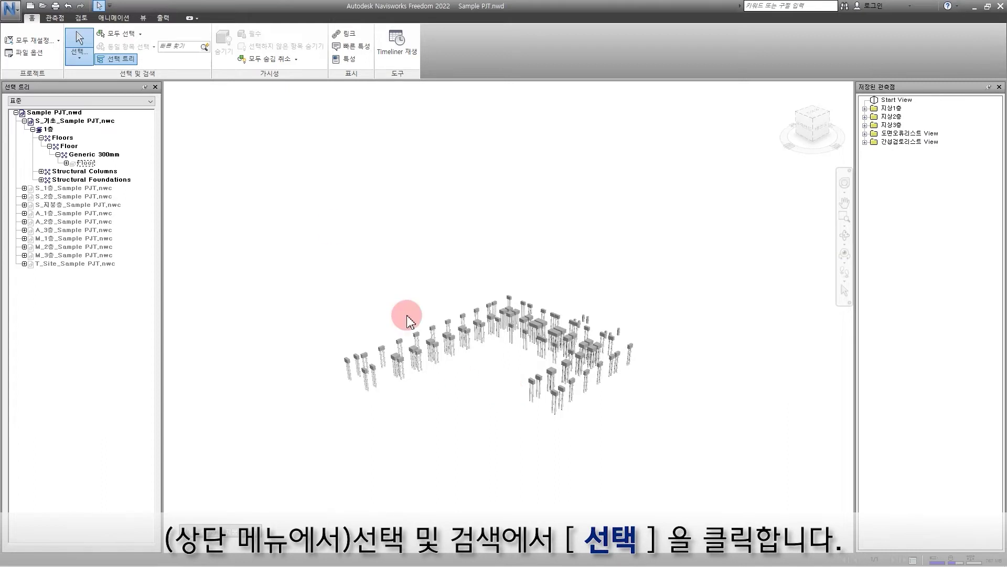
# Use the 선택 tool to pick several pile caps in the foundation one at a time.
pyautogui.click(77, 53)
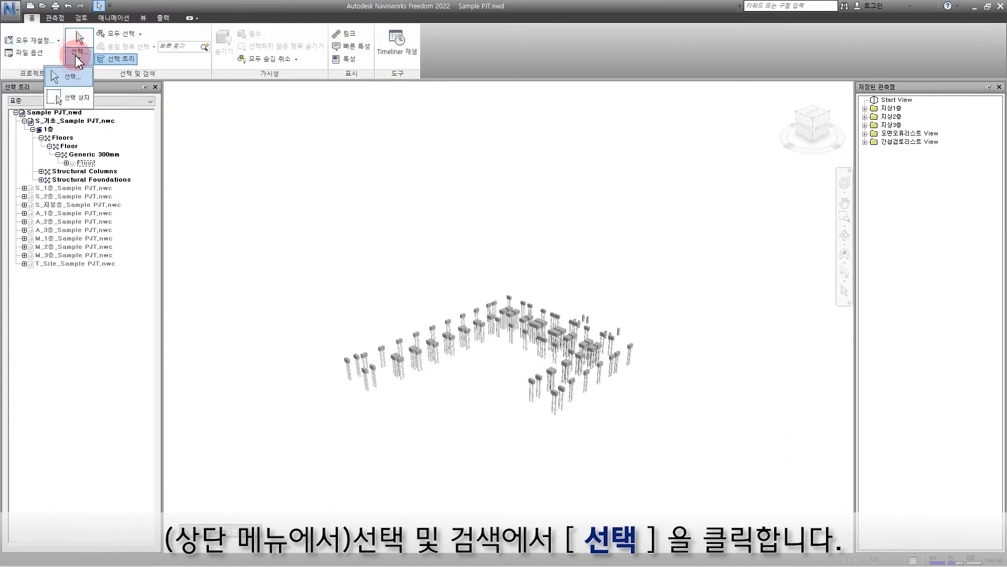
pyautogui.click(69, 79)
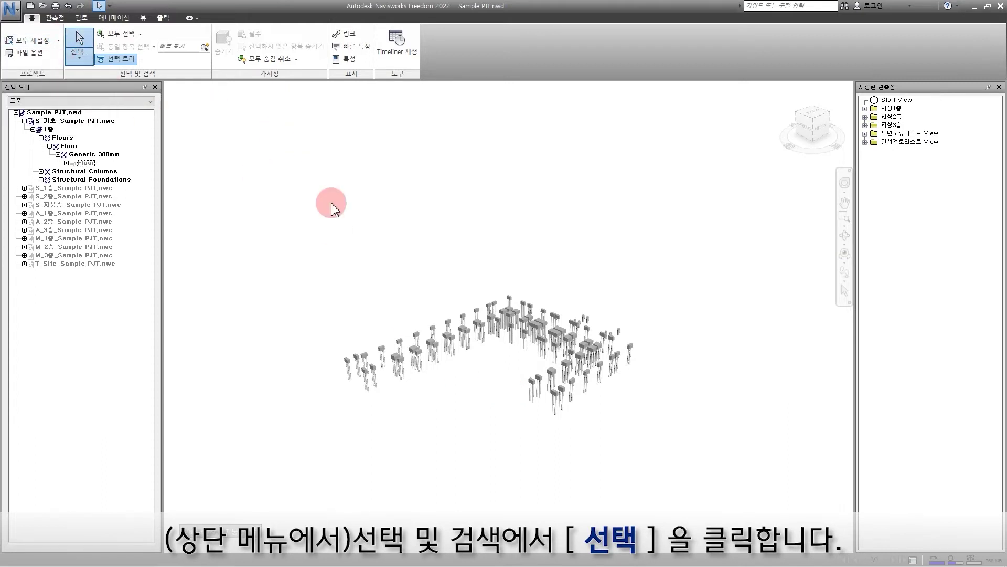
pyautogui.scroll(5, 407, 360)
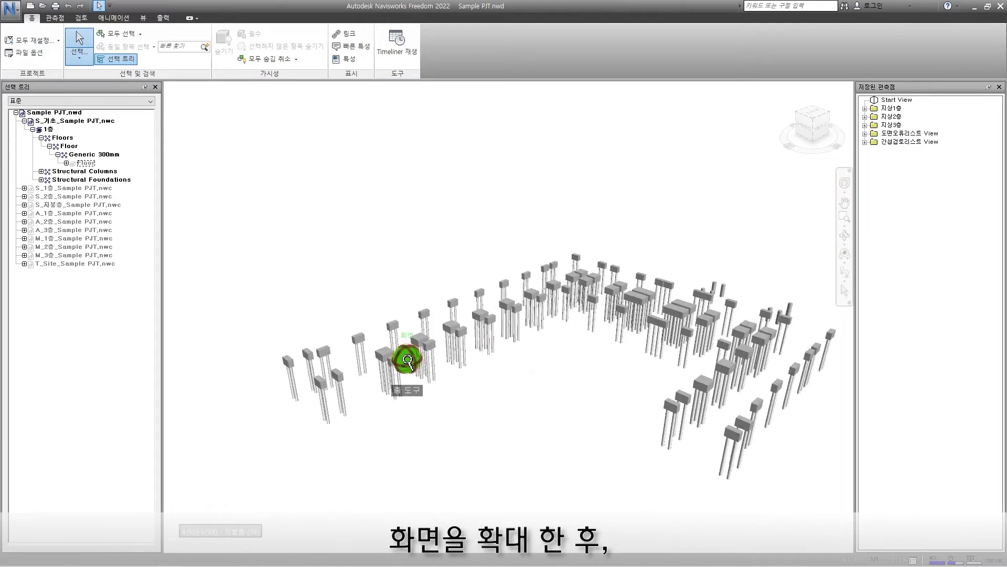
pyautogui.scroll(4, 407, 360)
pyautogui.click(379, 362)
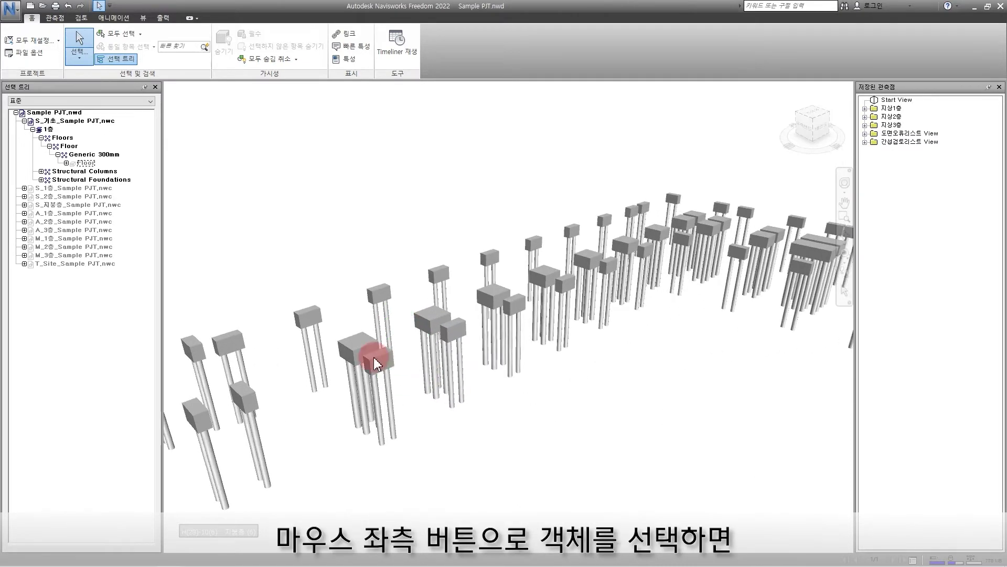
pyautogui.click(379, 358)
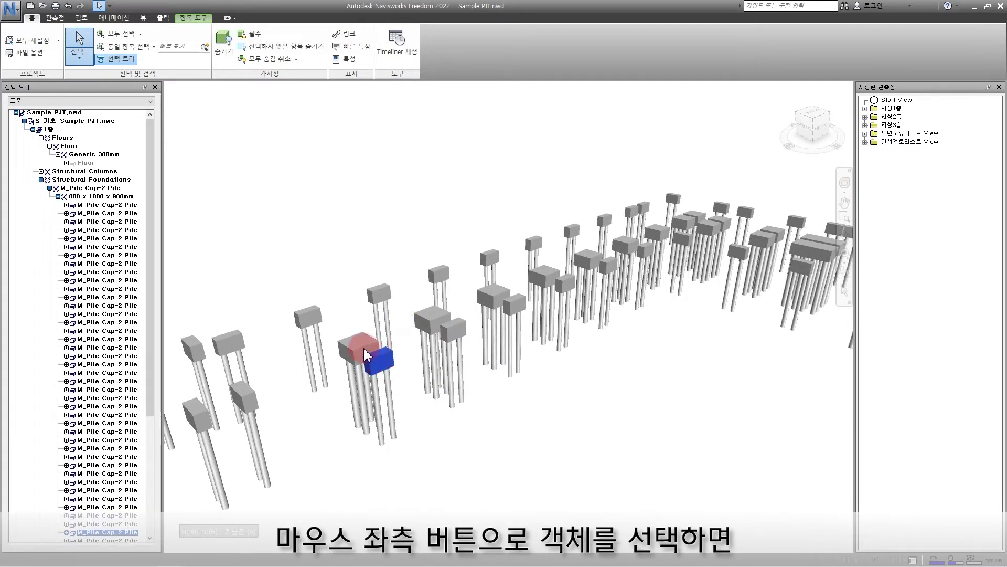
pyautogui.click(429, 318)
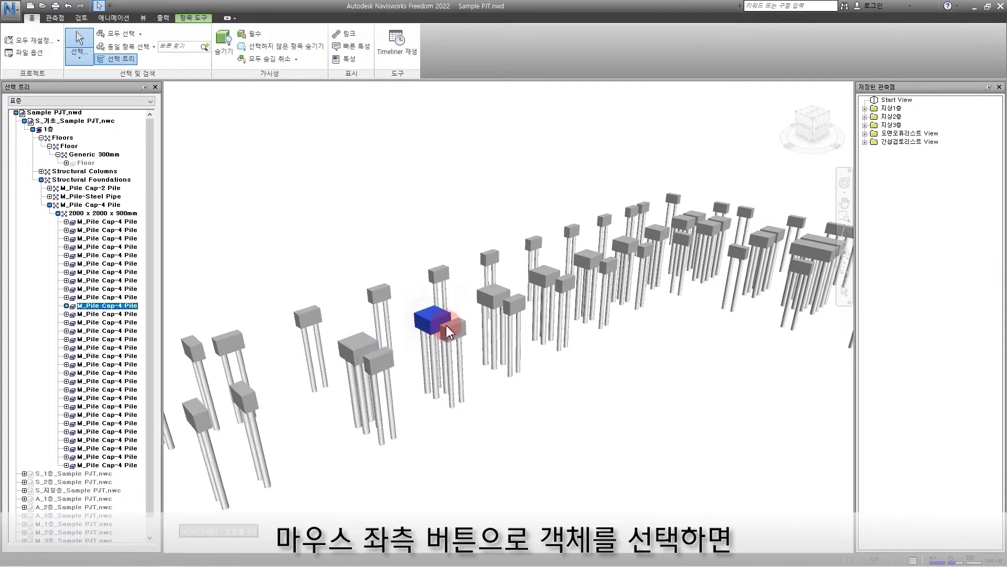
pyautogui.click(455, 329)
pyautogui.click(502, 297)
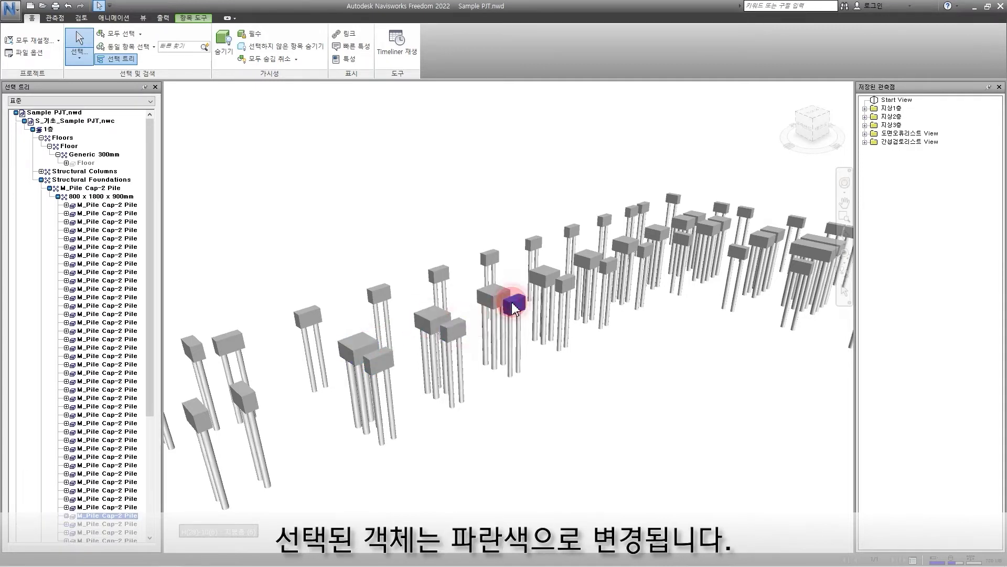
# Select six pile caps together in three neighbouring pairs of M_Pile Cap-4 Pile and M_Pile Cap-2 Pile, then clear the selection.
pyautogui.click(499, 297)
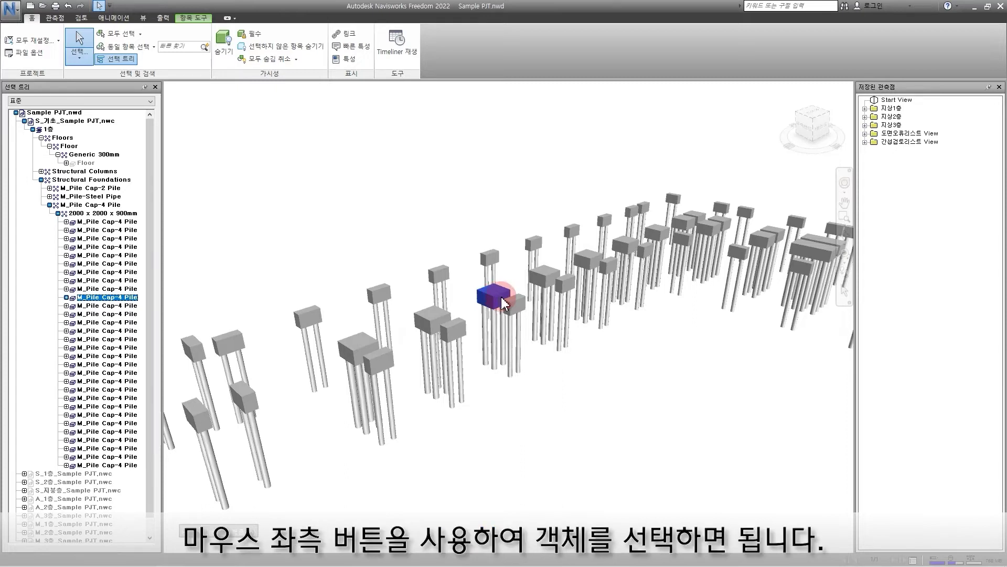
pyautogui.keyDown('ctrl'); pyautogui.click(513, 310); pyautogui.keyUp('ctrl')
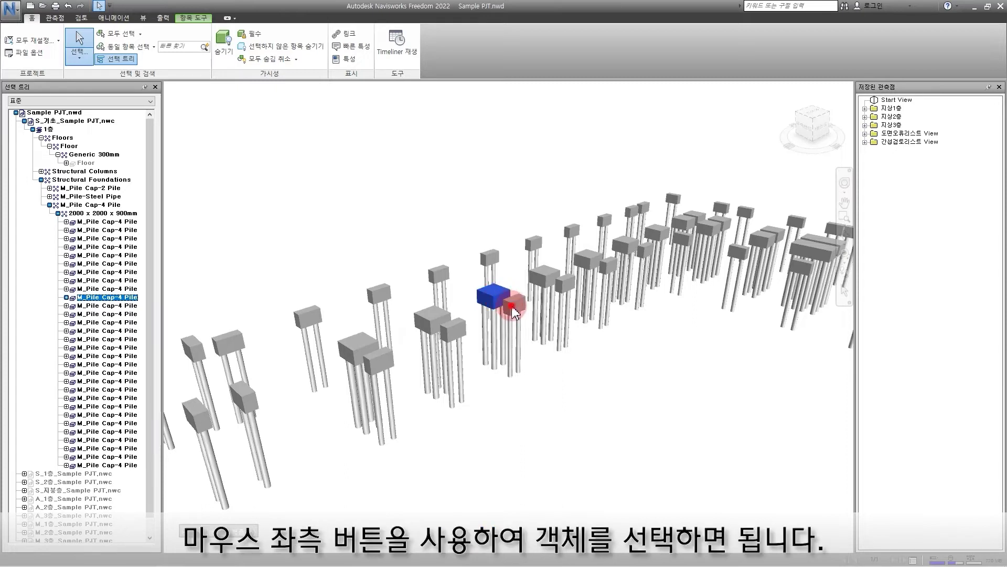
pyautogui.keyDown('ctrl'); pyautogui.click(454, 328); pyautogui.keyUp('ctrl')
pyautogui.keyDown('ctrl'); pyautogui.click(433, 322); pyautogui.keyUp('ctrl')
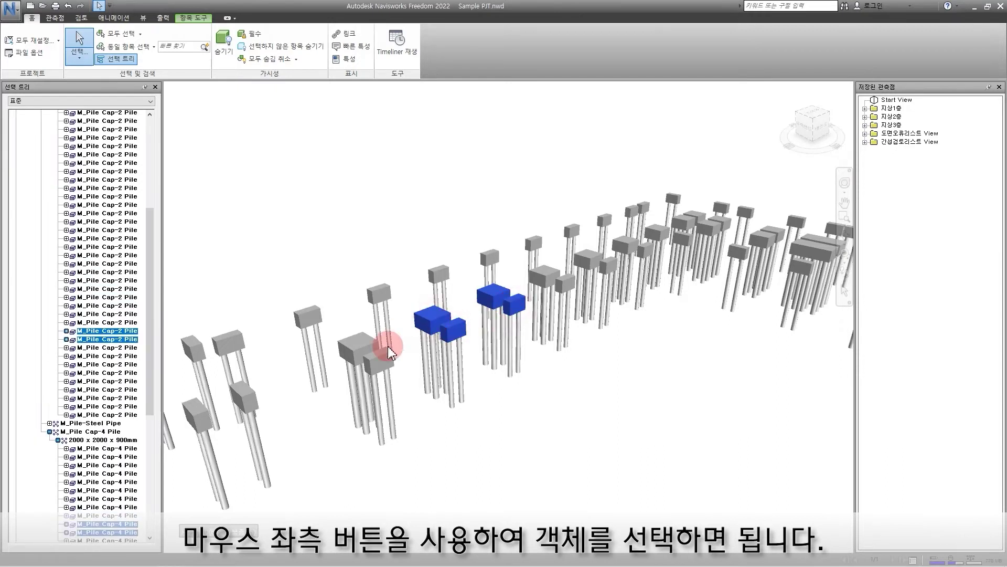
pyautogui.keyDown('ctrl'); pyautogui.click(370, 348); pyautogui.keyUp('ctrl')
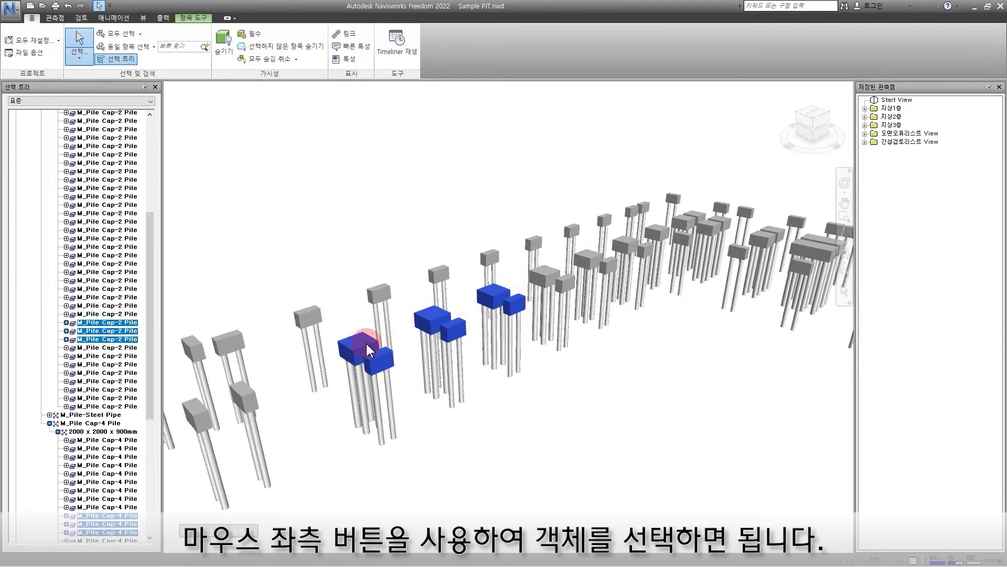
pyautogui.click(491, 179)
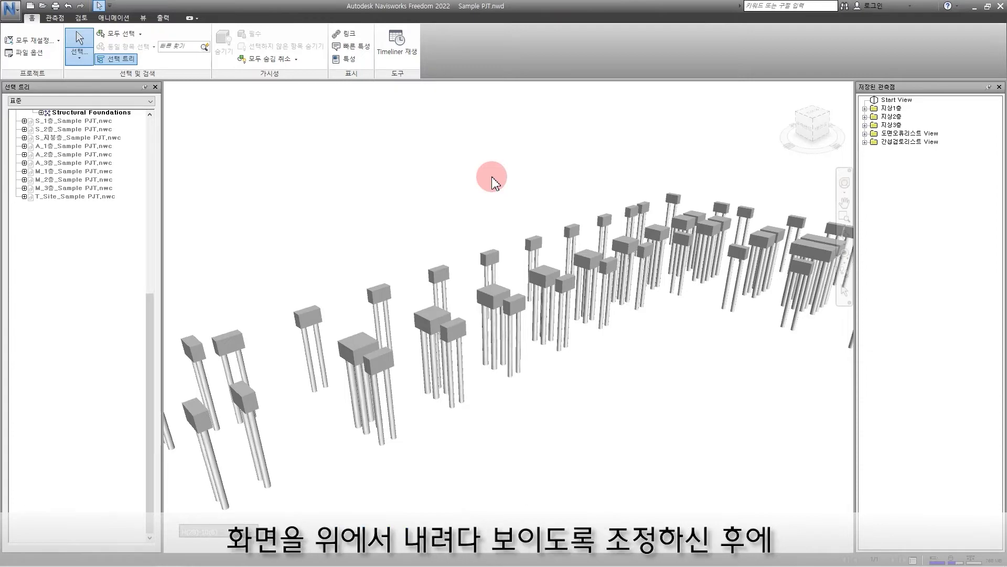
# Use 선택 상자 in a top-down view to select all pile caps and piles in the lower half of the foundation plan.
pyautogui.keyDown('shift'); pyautogui.moveTo(491, 178); pyautogui.dragTo(665, 280, button='middle'); pyautogui.keyUp('shift')
pyautogui.click(83, 58)
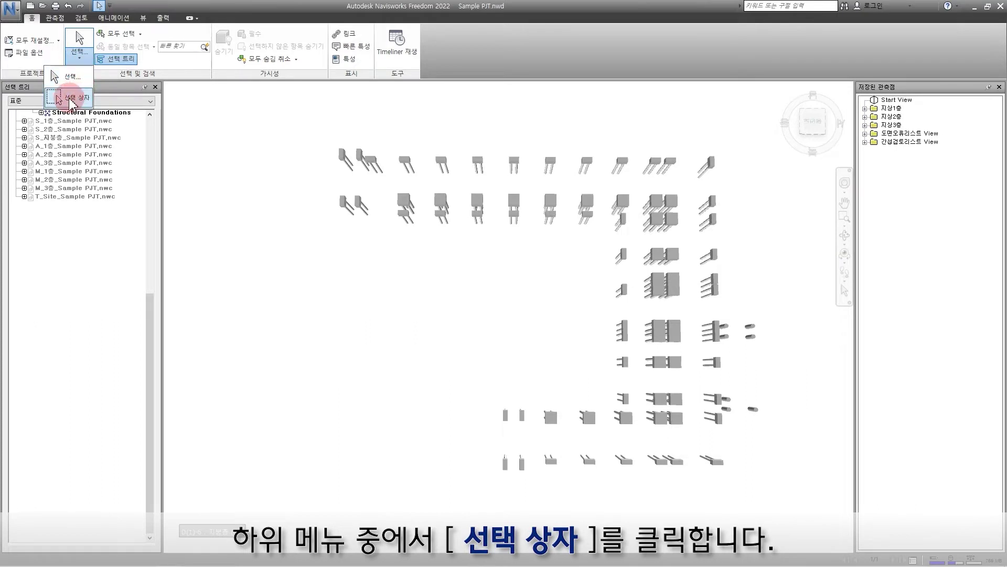
pyautogui.click(79, 97)
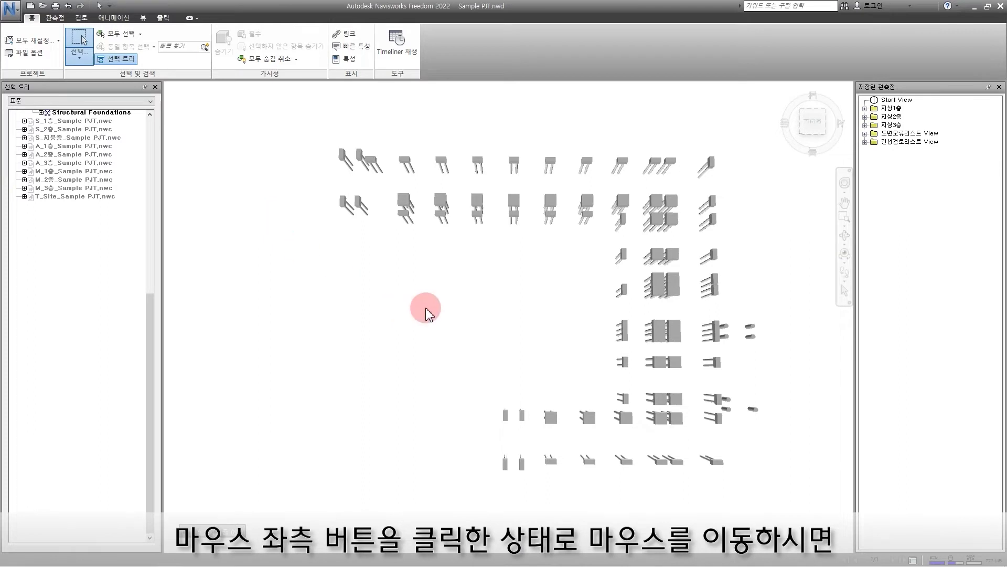
pyautogui.click(467, 306)
pyautogui.moveTo(467, 306); pyautogui.dragTo(793, 485)
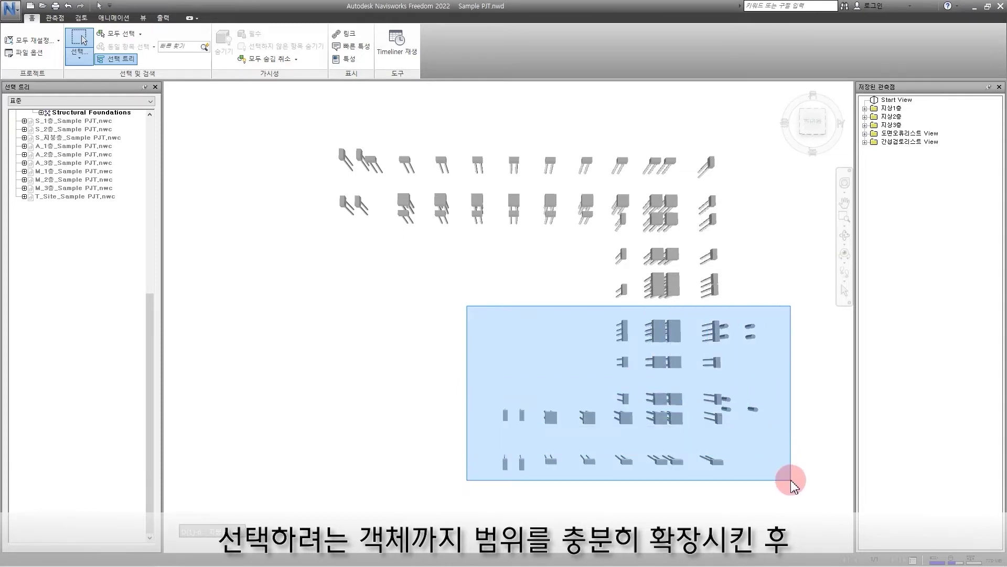
pyautogui.moveTo(793, 486); pyautogui.dragTo(791, 480)
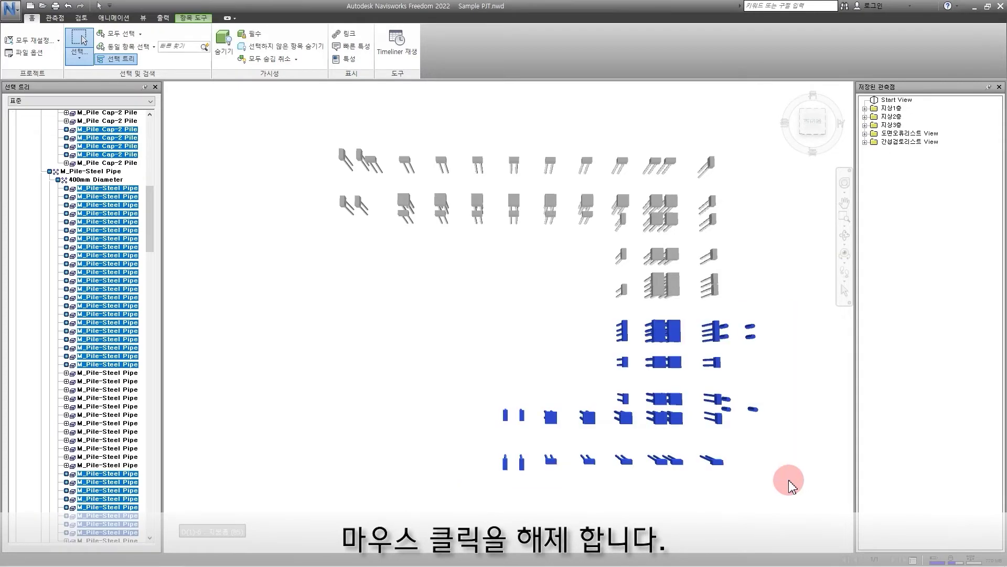
pyautogui.keyDown('shift'); pyautogui.moveTo(652, 441); pyautogui.dragTo(649, 382, button='middle'); pyautogui.keyUp('shift')
pyautogui.scroll(-1, 650, 382)
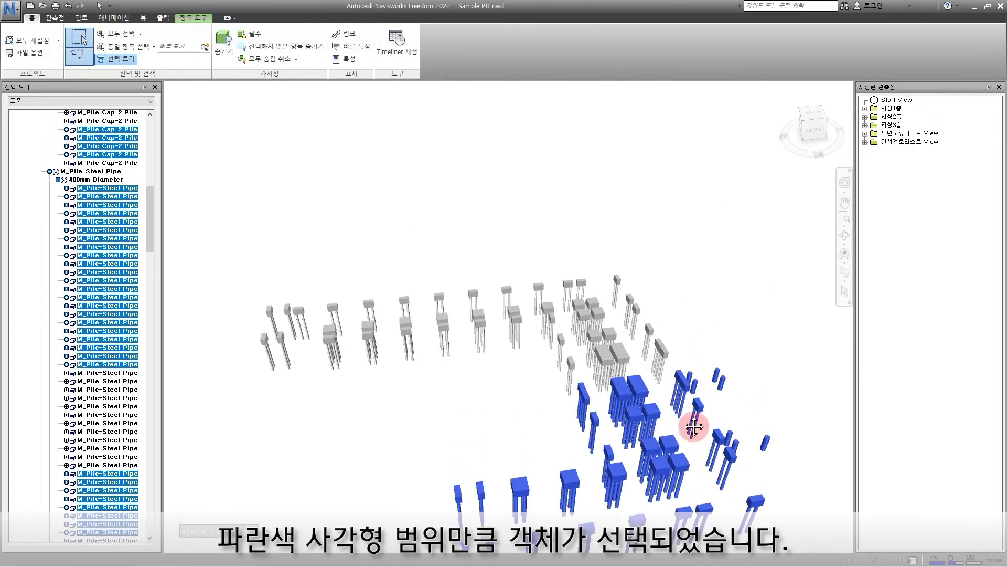
pyautogui.moveTo(693, 425); pyautogui.dragTo(672, 321, button='middle')
pyautogui.scroll(2, 668, 339)
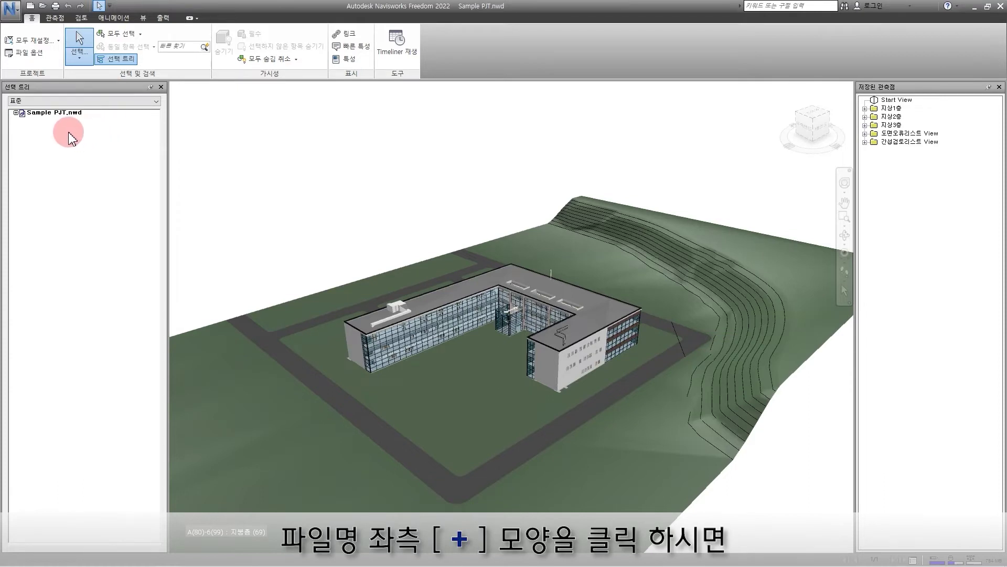
# Expand A_1층_Sample PJT.nwc in the selection tree down to the Compound Ceiling types under Ceilings, and widen the tree to read the full names.
pyautogui.click(15, 112)
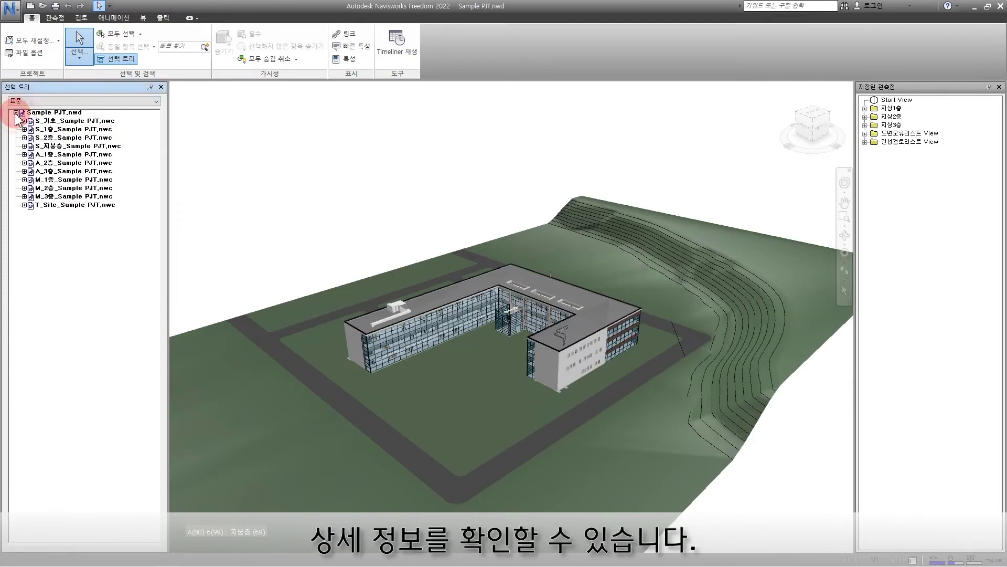
pyautogui.click(24, 154)
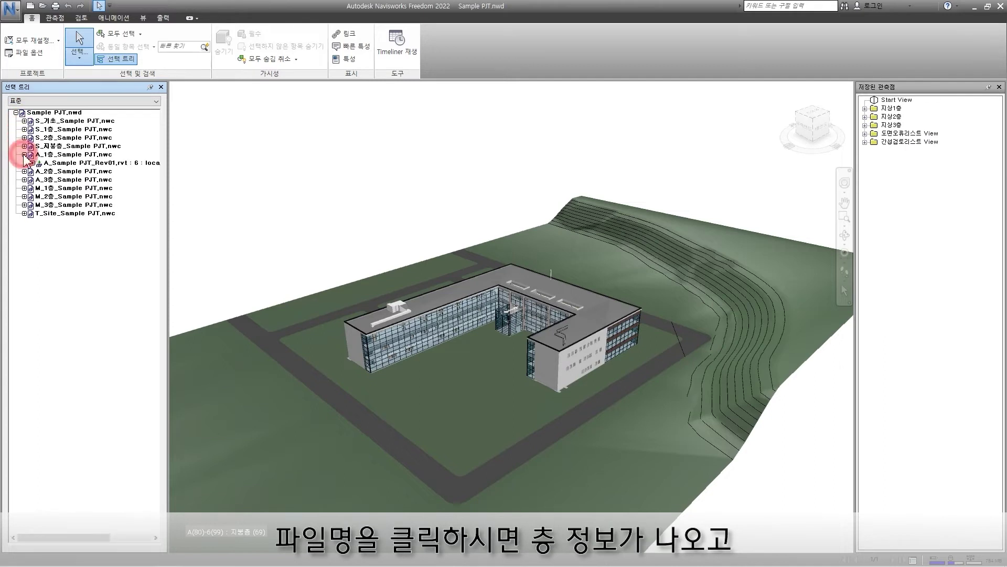
pyautogui.click(33, 162)
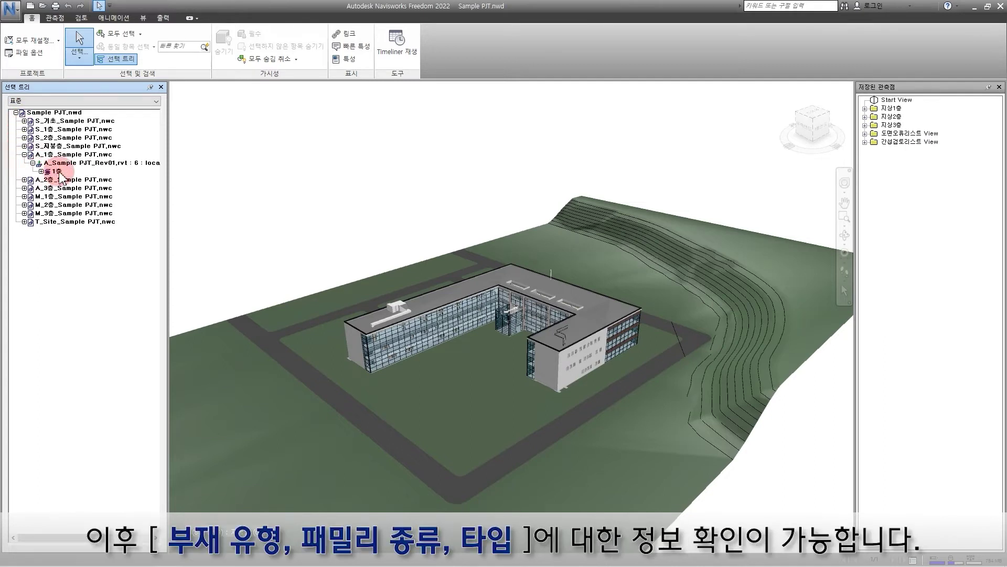
pyautogui.click(41, 171)
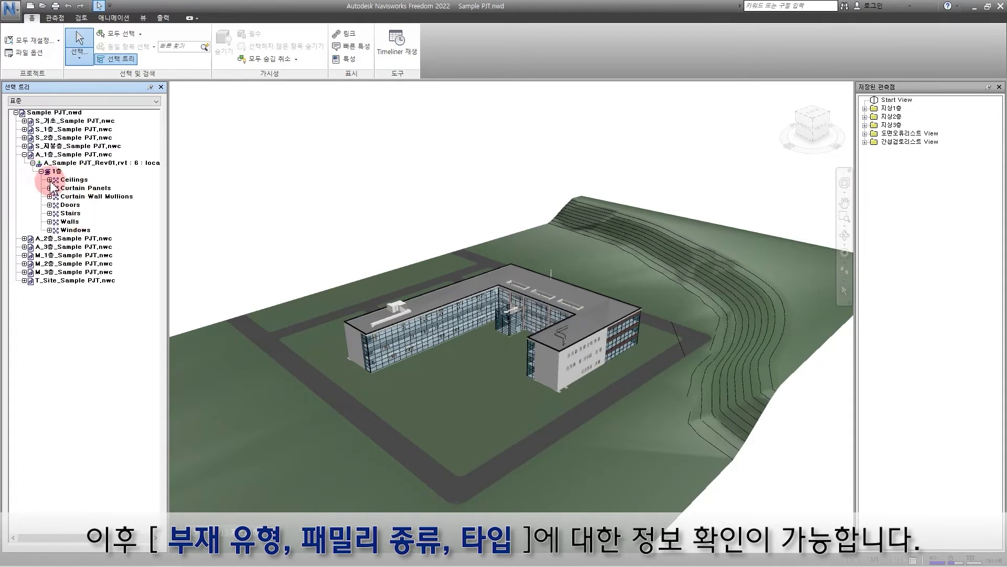
pyautogui.click(49, 180)
pyautogui.click(57, 188)
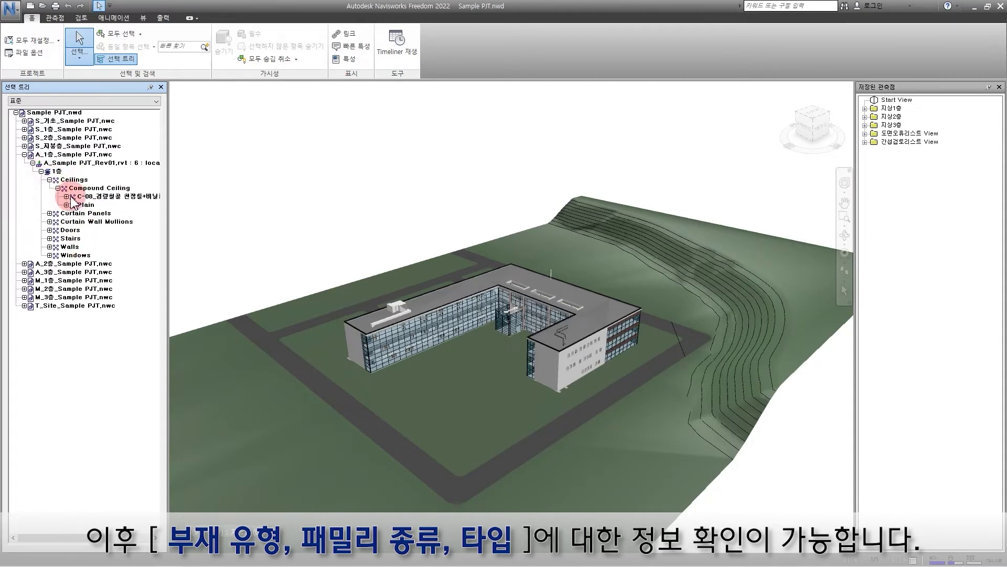
pyautogui.moveTo(169, 196); pyautogui.dragTo(214, 196)
pyautogui.click(165, 197)
pyautogui.click(446, 154)
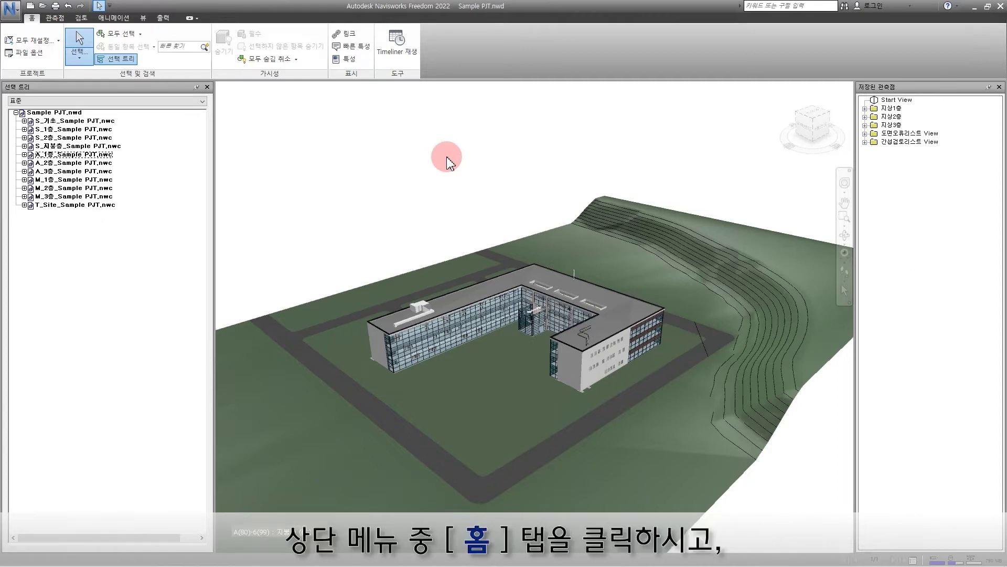
# Hide the second-floor, third-floor and roof files together: S_2층, S_지붕층, A_2층, A_3층, M_2층 and M_3층_Sample PJT.nwc, then clear the selection.
pyautogui.click(32, 19)
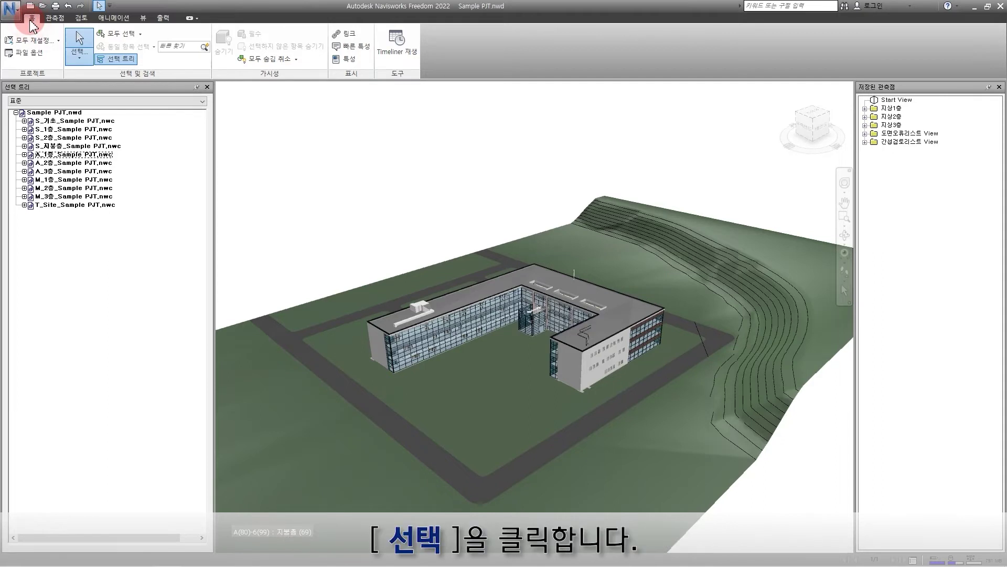
pyautogui.click(77, 53)
pyautogui.click(78, 79)
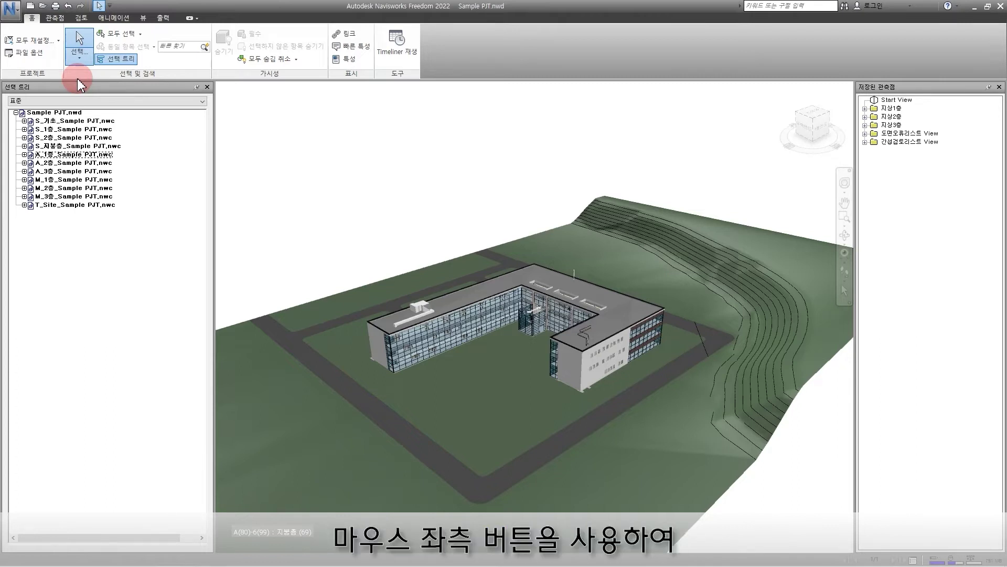
pyautogui.click(93, 138)
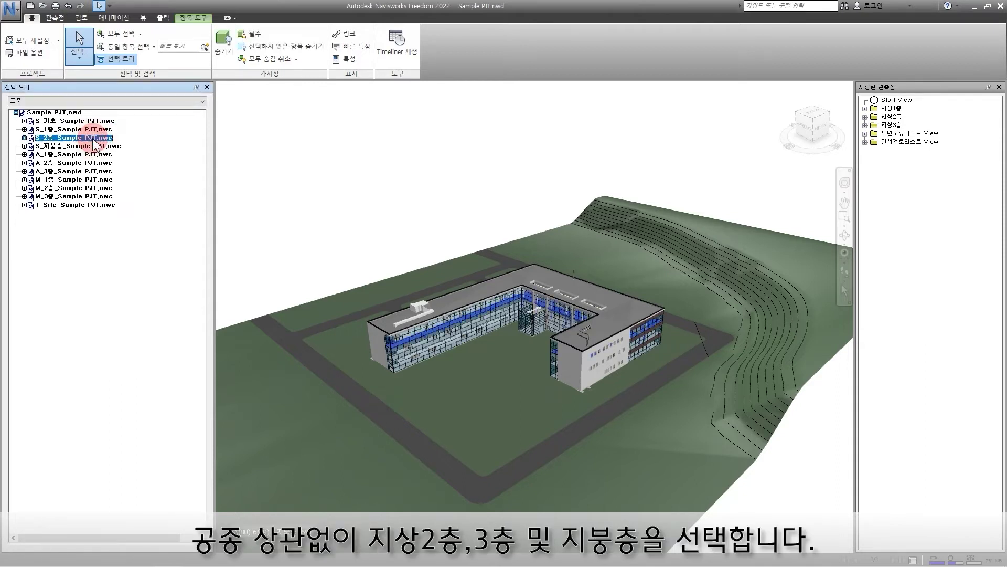
pyautogui.keyDown('ctrl'); pyautogui.click(94, 147); pyautogui.keyUp('ctrl')
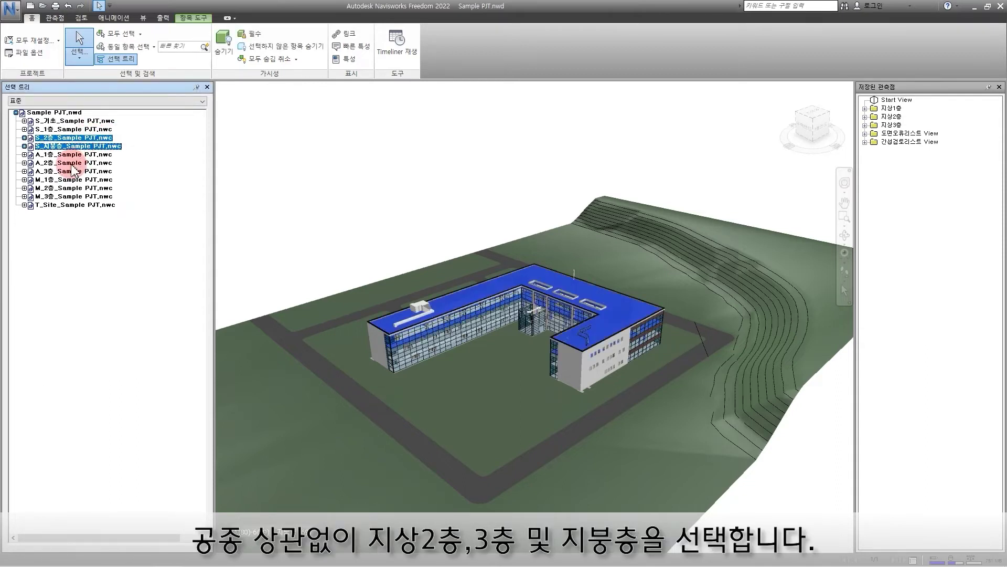
pyautogui.keyDown('ctrl'); pyautogui.click(71, 163); pyautogui.keyUp('ctrl')
pyautogui.keyDown('ctrl'); pyautogui.click(71, 172); pyautogui.keyUp('ctrl')
pyautogui.keyDown('ctrl'); pyautogui.click(73, 188); pyautogui.keyUp('ctrl')
pyautogui.keyDown('ctrl'); pyautogui.click(73, 196); pyautogui.keyUp('ctrl')
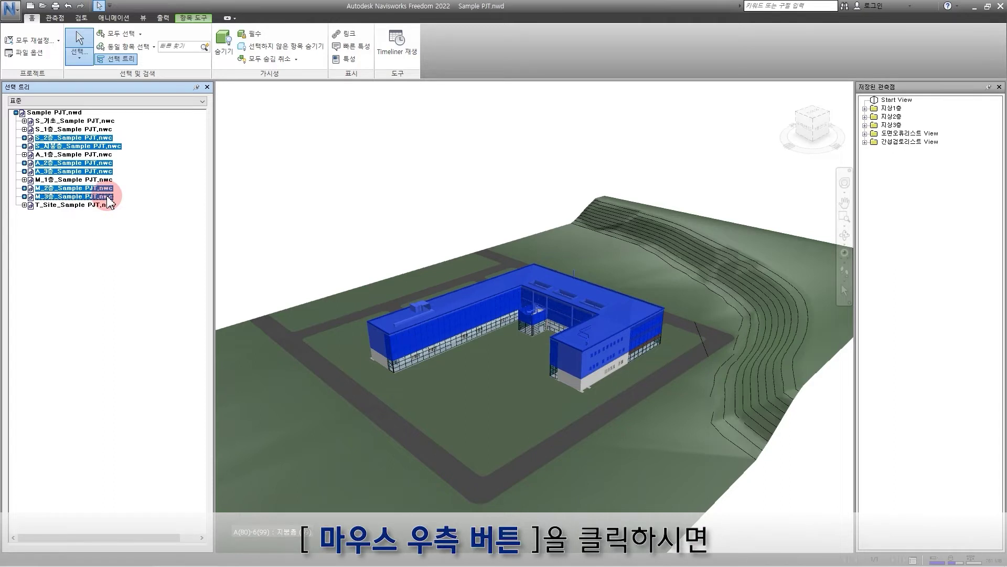
pyautogui.rightClick(108, 201)
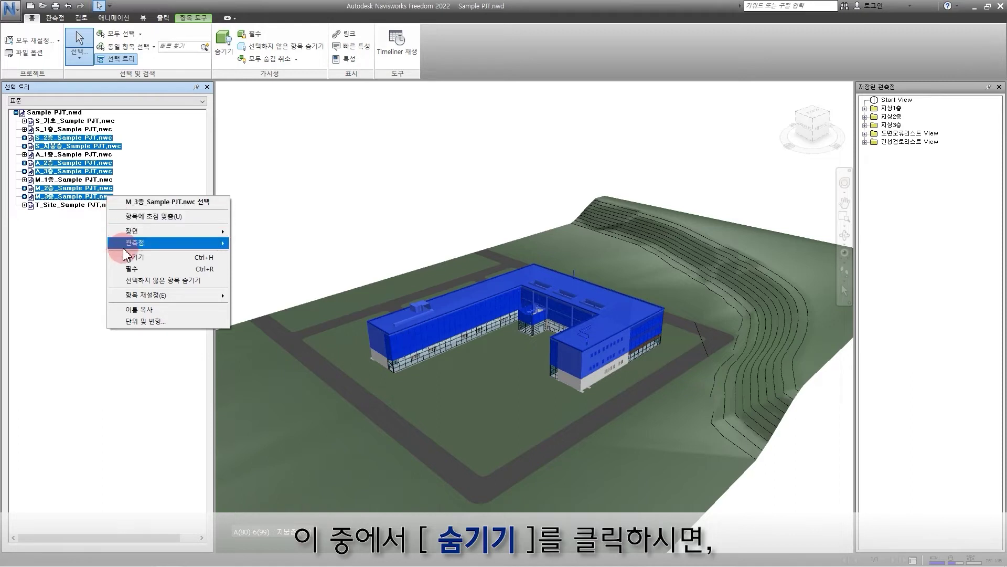
pyautogui.click(190, 256)
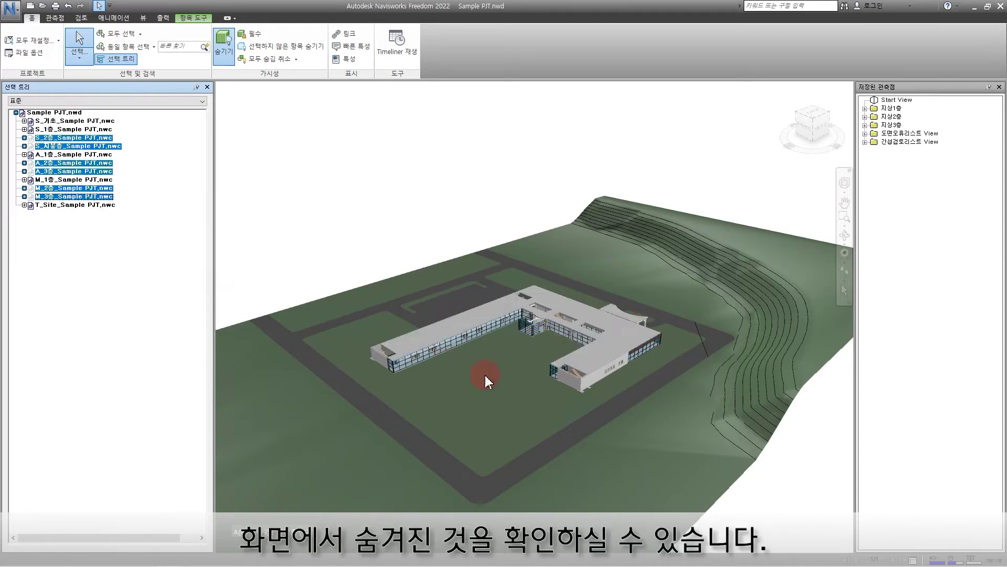
pyautogui.click(377, 239)
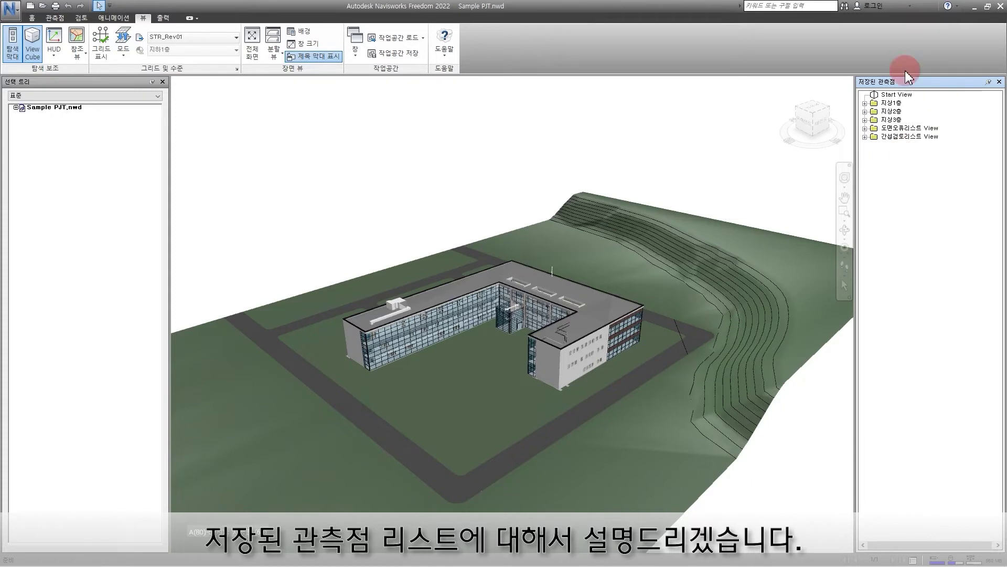
# Expand every saved viewpoint folder: 지상1층, 지상2층, 지상3층, 도면오류리스트 View with its 건축 and 구조 subfolders, and 간섭검토리스트 View.
pyautogui.click(864, 103)
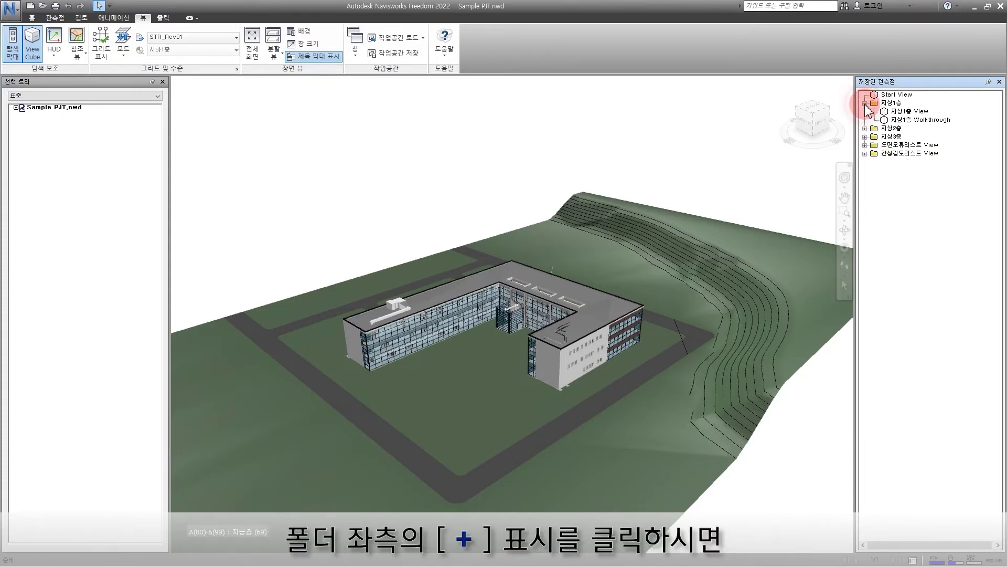
pyautogui.click(865, 128)
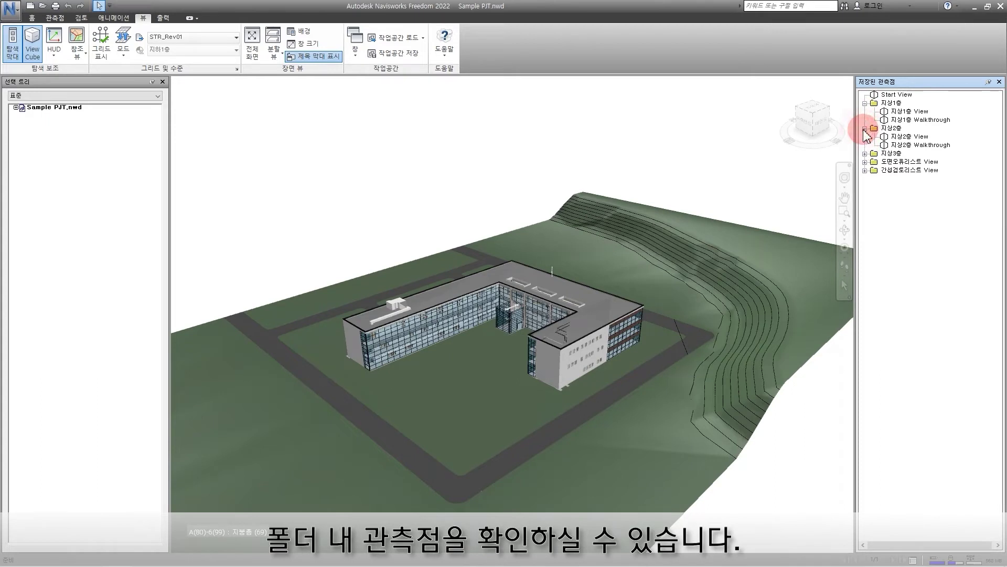
pyautogui.click(865, 153)
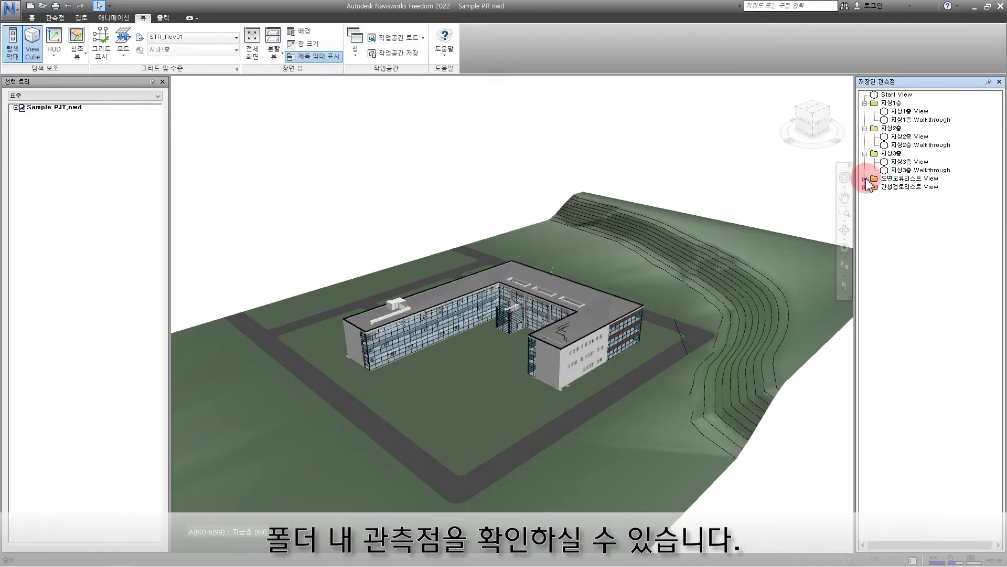
pyautogui.click(865, 179)
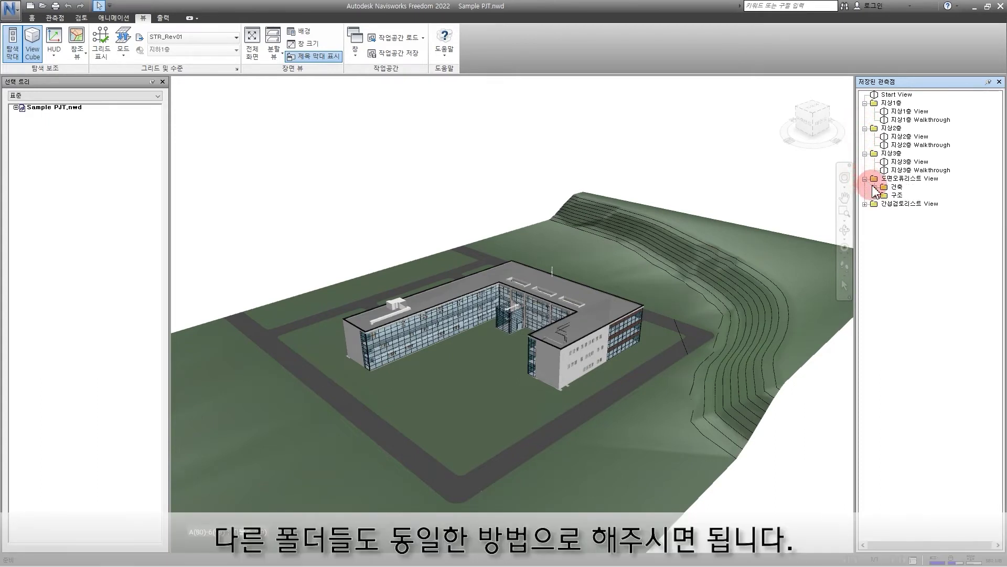
pyautogui.click(874, 187)
pyautogui.click(875, 204)
pyautogui.click(866, 221)
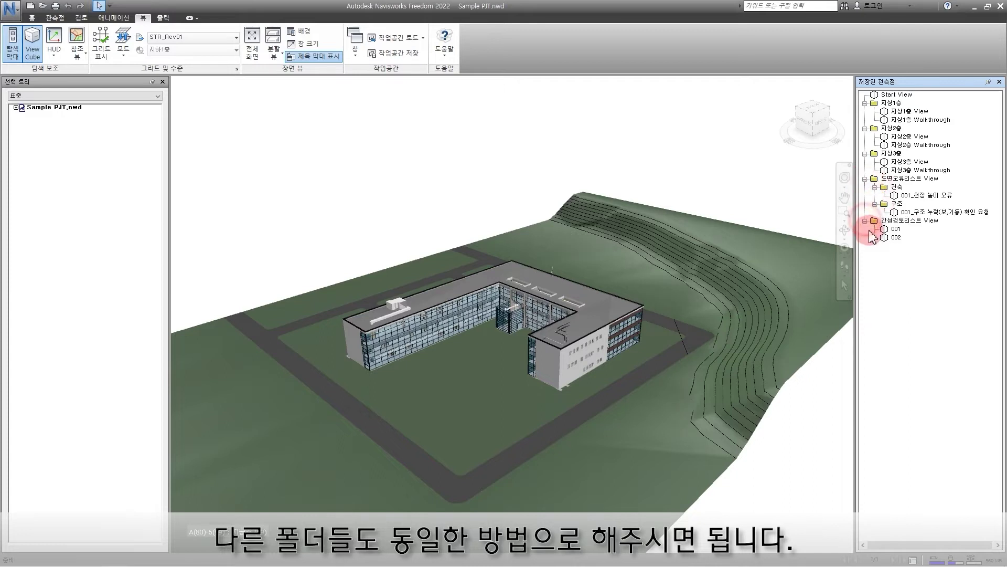
# View the saved viewpoints 지상1층 View, 지상1층 Walkthrough, 001_천장 높이 오류 and 001 of 간섭검토리스트 View one after another.
pyautogui.click(904, 112)
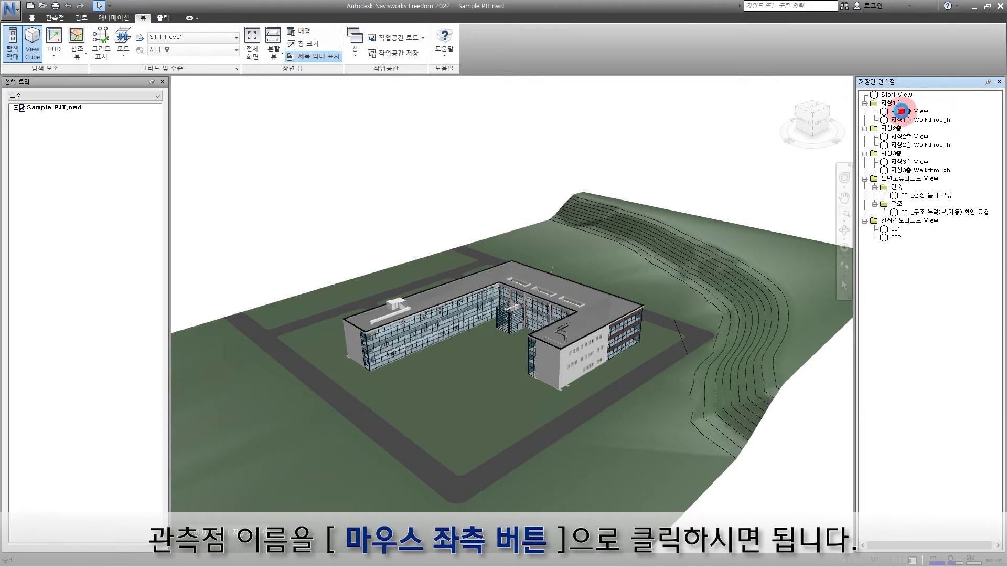
pyautogui.click(910, 120)
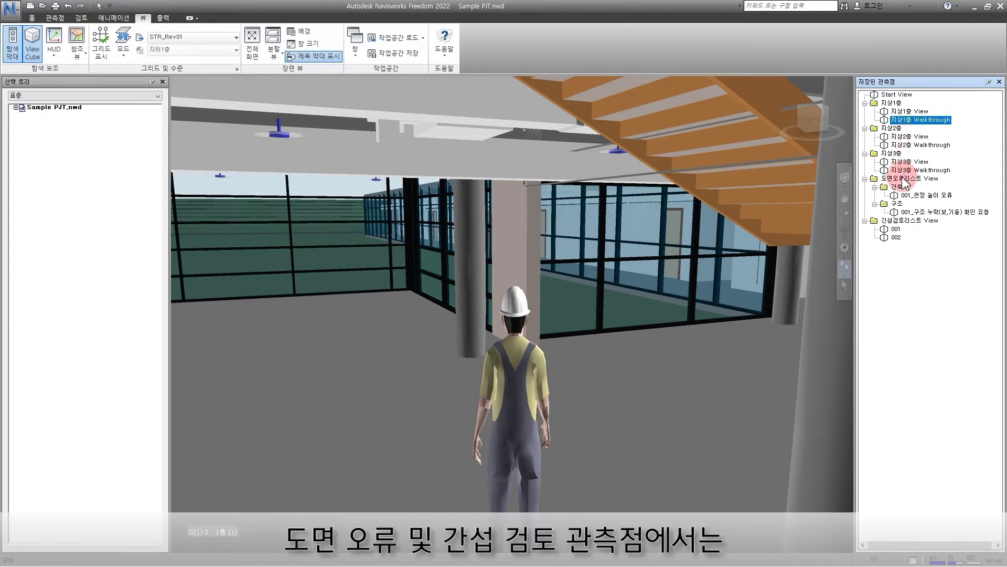
pyautogui.click(908, 195)
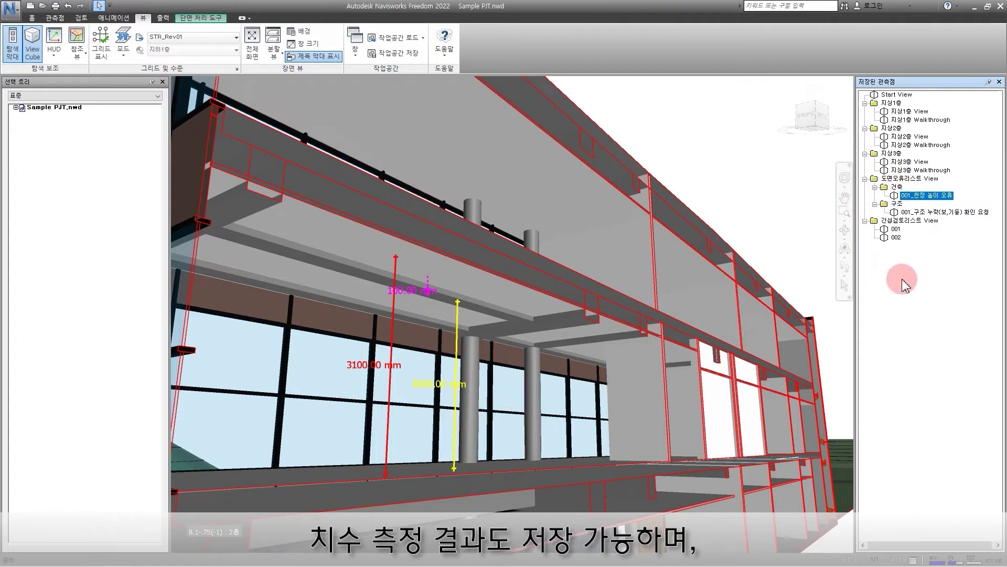
pyautogui.click(895, 229)
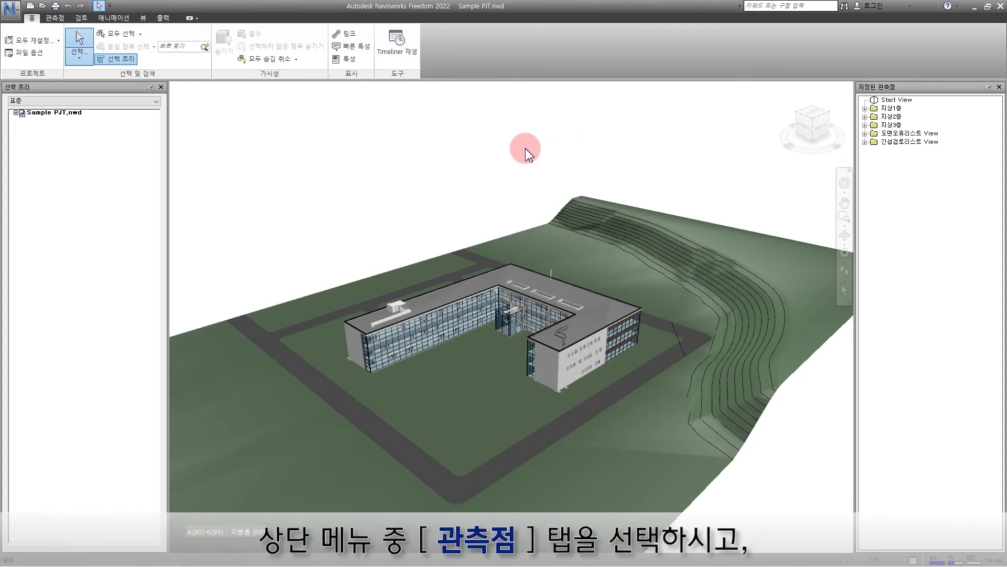
# Enable sectioning on the whole model and switch the section mode from 평면 to 상자.
pyautogui.click(55, 19)
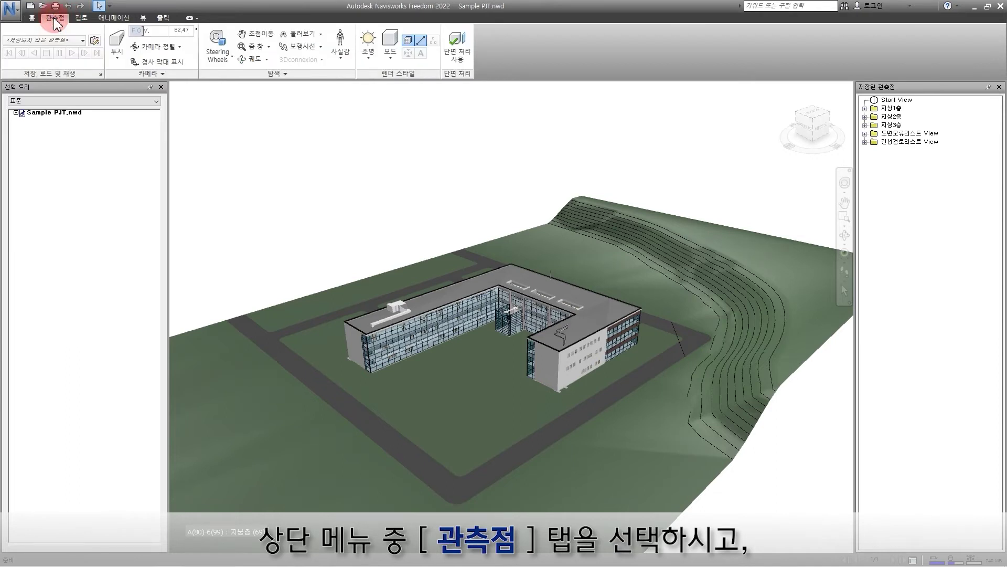
pyautogui.click(457, 48)
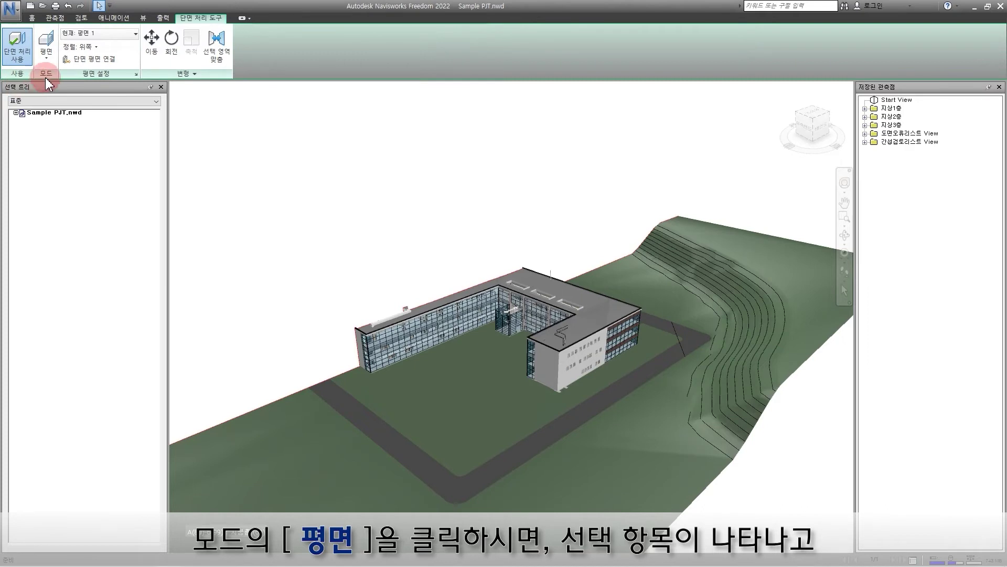
pyautogui.click(50, 58)
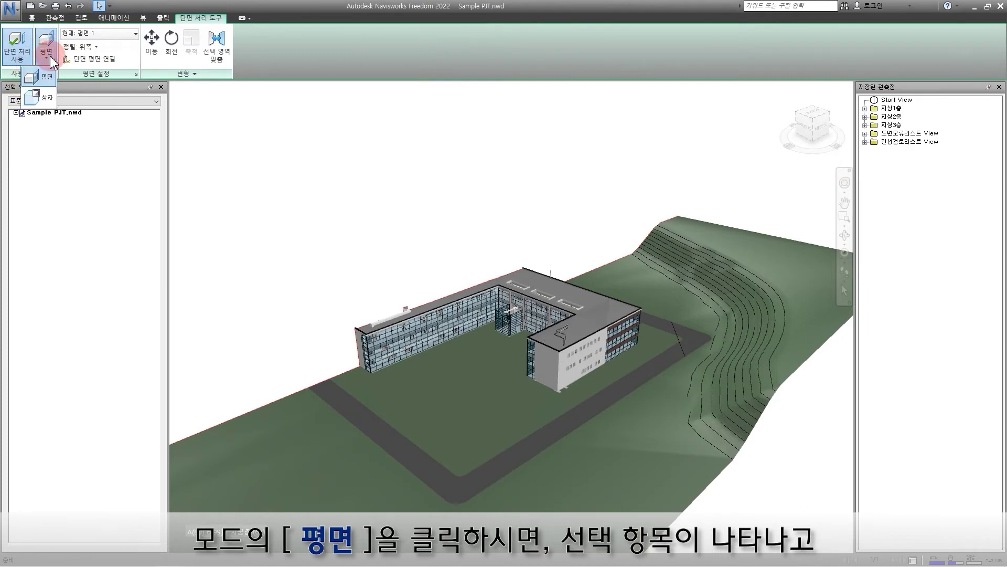
pyautogui.click(47, 96)
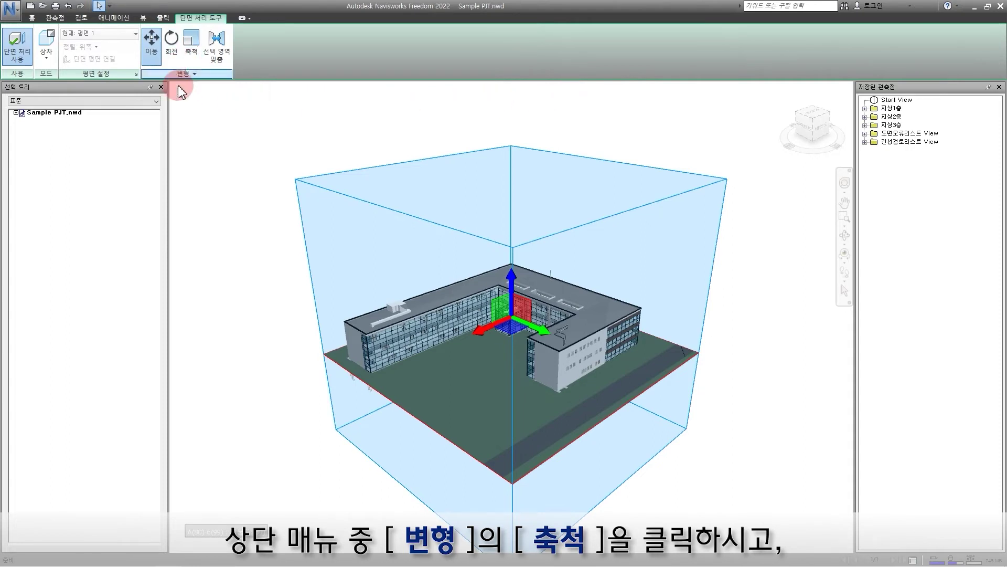
# Scale the section box down in height along the blue axis and make it narrower along the red axis.
pyautogui.click(191, 46)
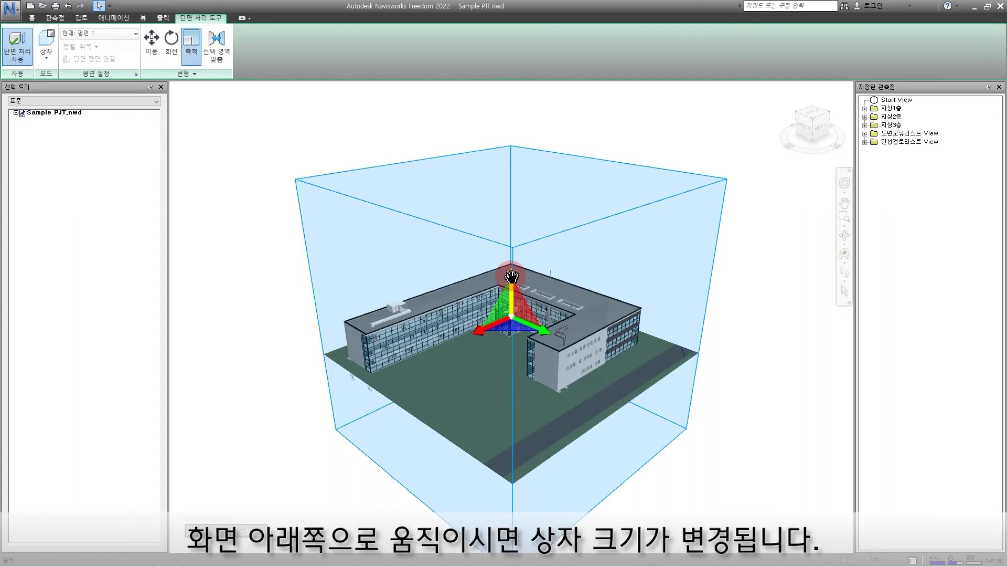
pyautogui.moveTo(512, 276); pyautogui.dragTo(507, 396)
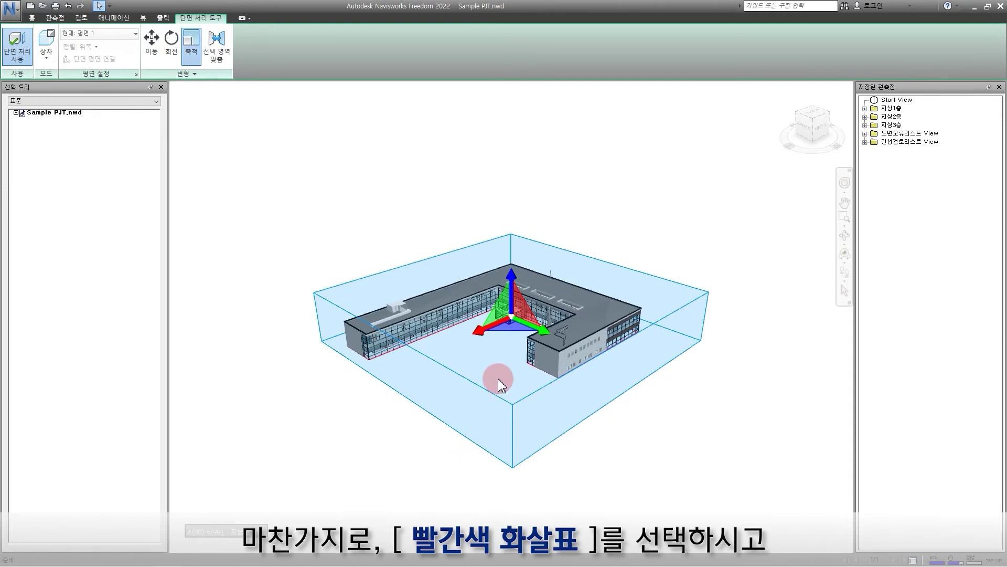
pyautogui.moveTo(475, 333); pyautogui.dragTo(440, 370)
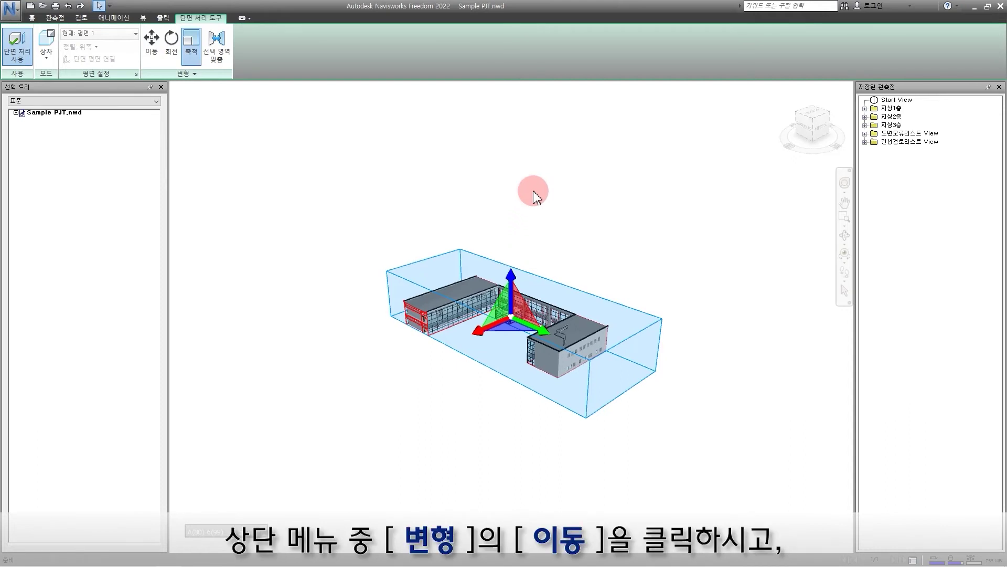
# Move the section box along the red axis onto the building's rear wing, and scale it down along the blue and green axes.
pyautogui.click(152, 49)
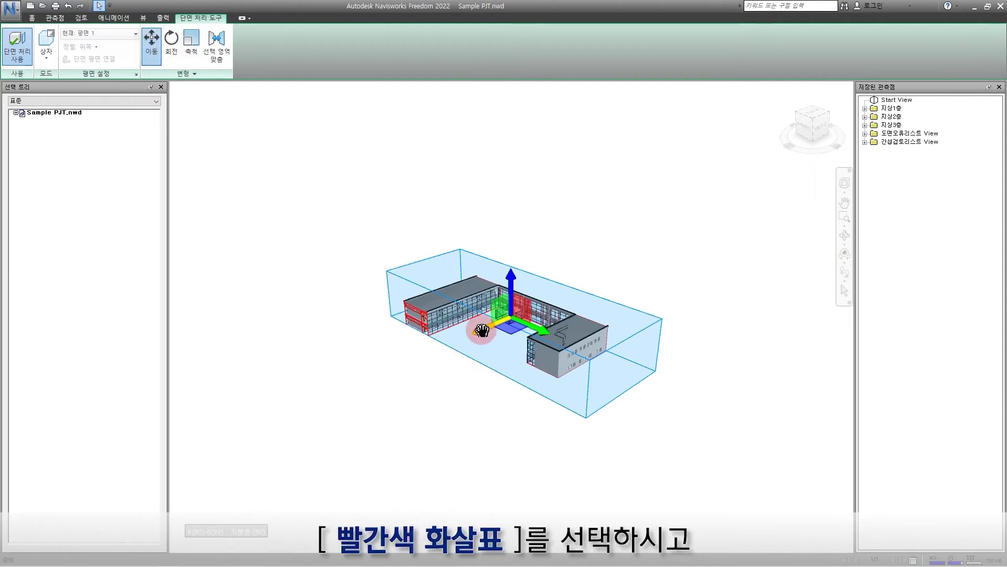
pyautogui.moveTo(482, 330); pyautogui.dragTo(534, 300)
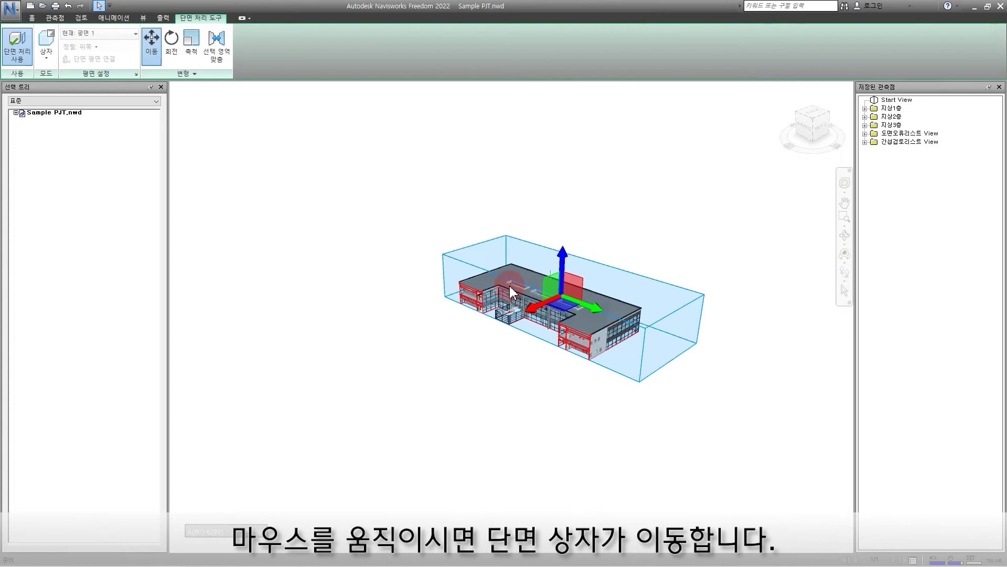
pyautogui.click(193, 41)
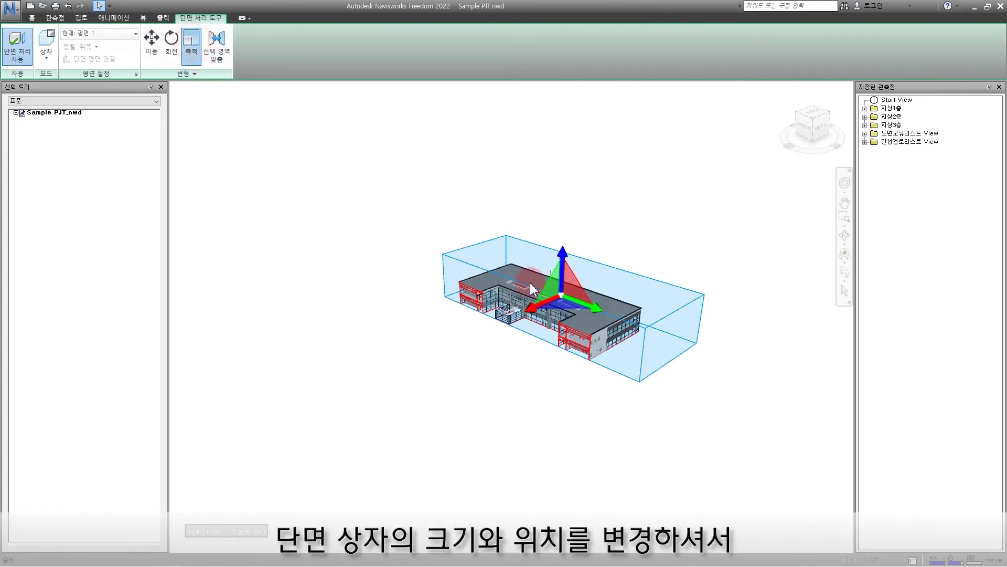
pyautogui.moveTo(562, 253); pyautogui.dragTo(562, 279)
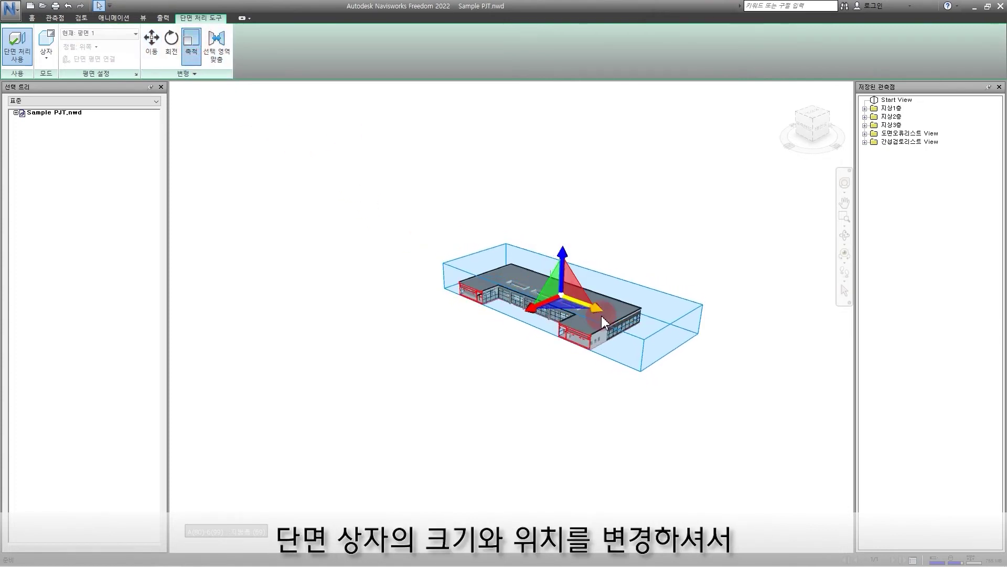
pyautogui.moveTo(599, 310); pyautogui.dragTo(499, 267)
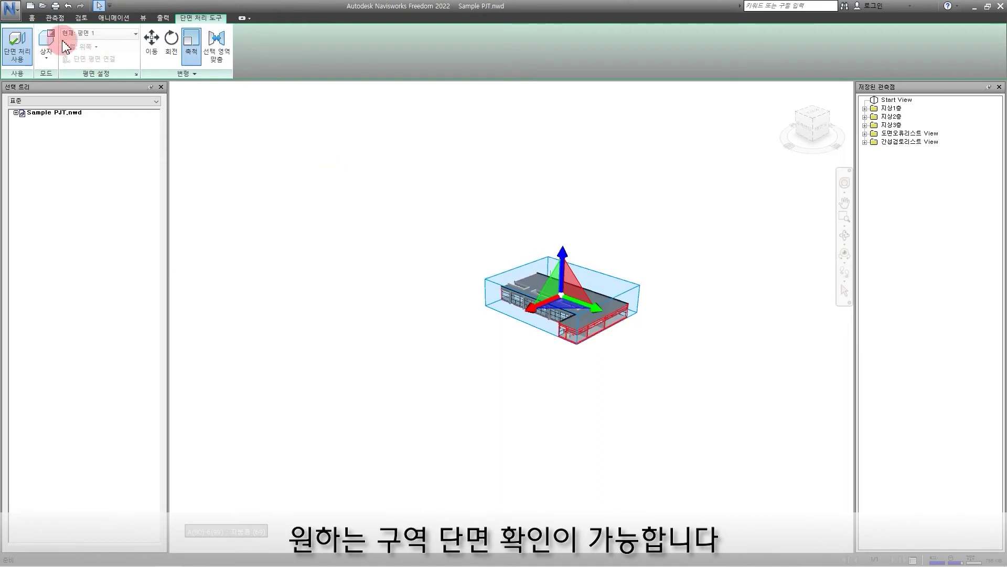
# Switch the section box gizmo to 이동 and examine the boxed part of the building up close from another side.
pyautogui.click(152, 39)
pyautogui.scroll(5, 584, 296)
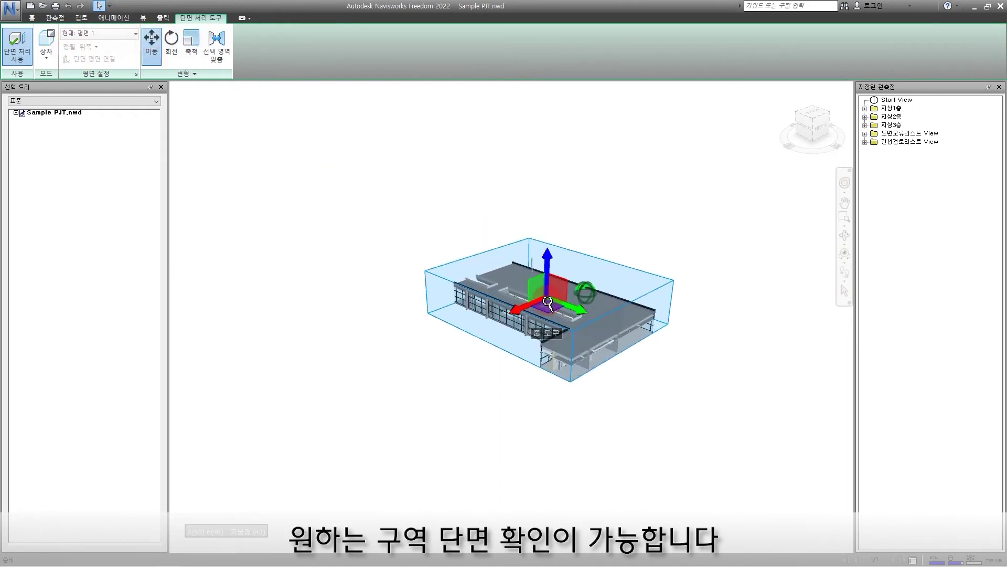
pyautogui.moveTo(502, 272); pyautogui.dragTo(495, 334)
pyautogui.keyDown('shift'); pyautogui.moveTo(651, 344); pyautogui.dragTo(520, 335, button='middle'); pyautogui.keyUp('shift')
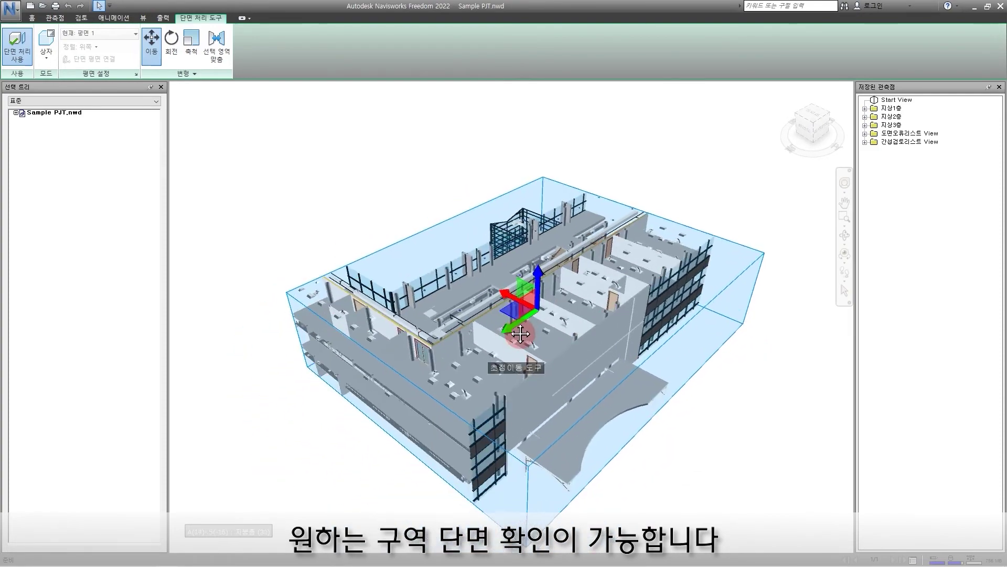
pyautogui.scroll(3, 519, 336)
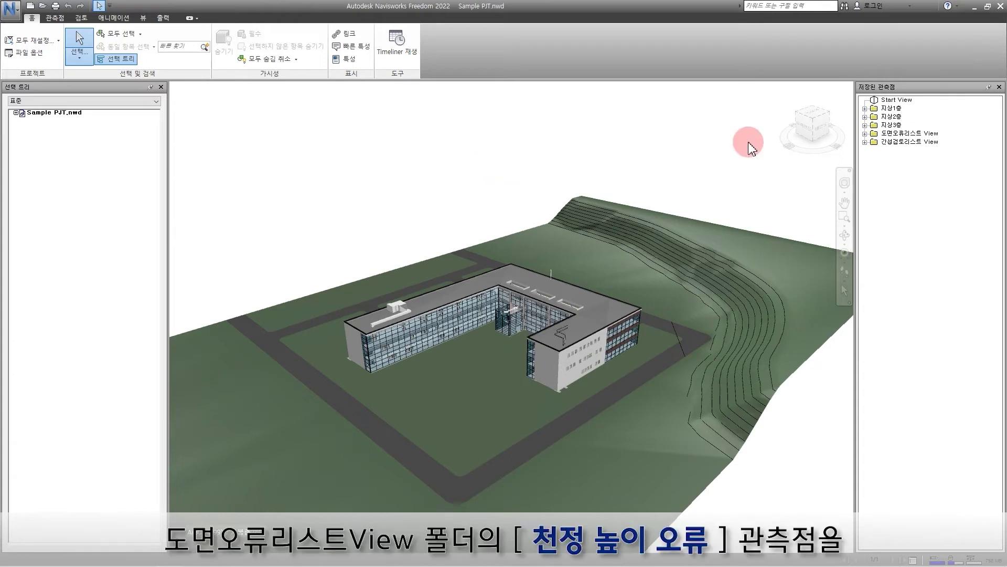
# Open the saved viewpoint 001_천장 높이 오류 from the 건축 folder of 도면오류리스트 View.
pyautogui.click(865, 135)
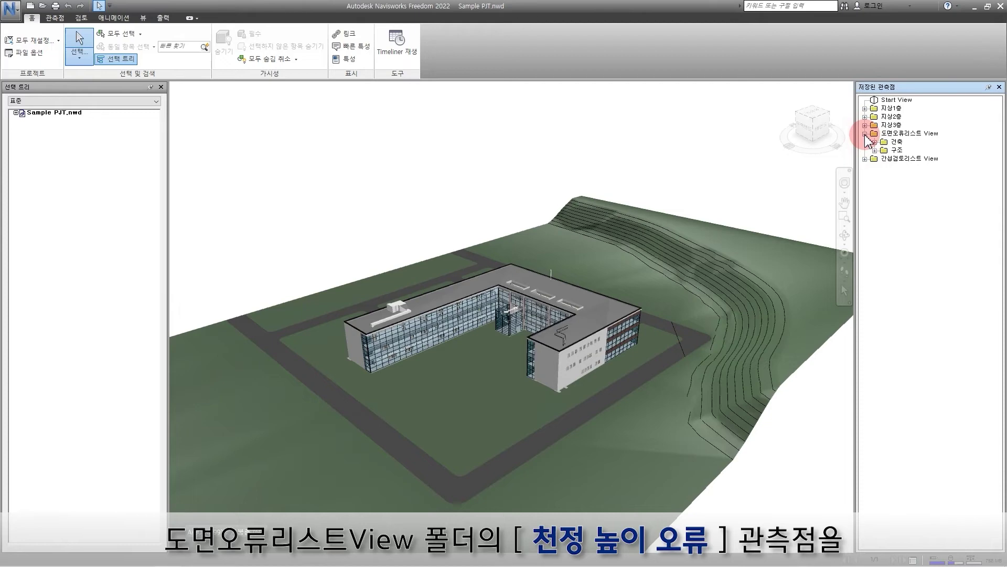
pyautogui.click(875, 141)
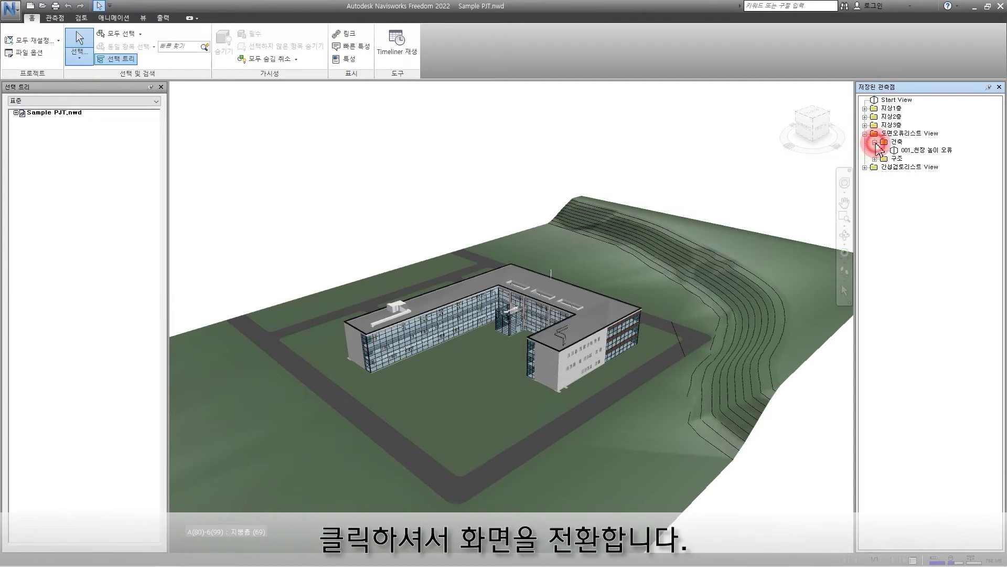
pyautogui.click(925, 152)
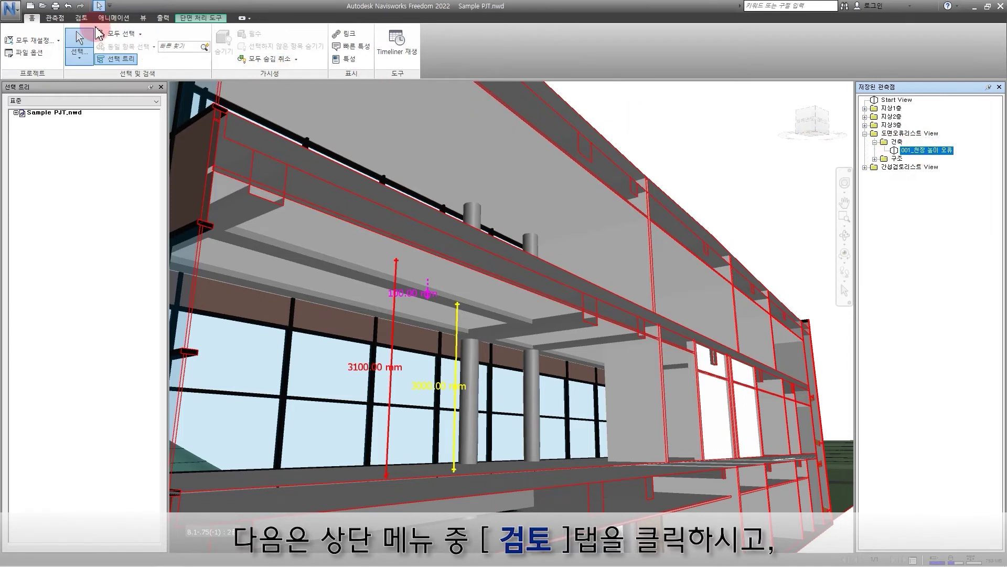
# Measure the distance from the floor's top face to the underside of the ceiling finish with the 점 간 tool.
pyautogui.click(81, 19)
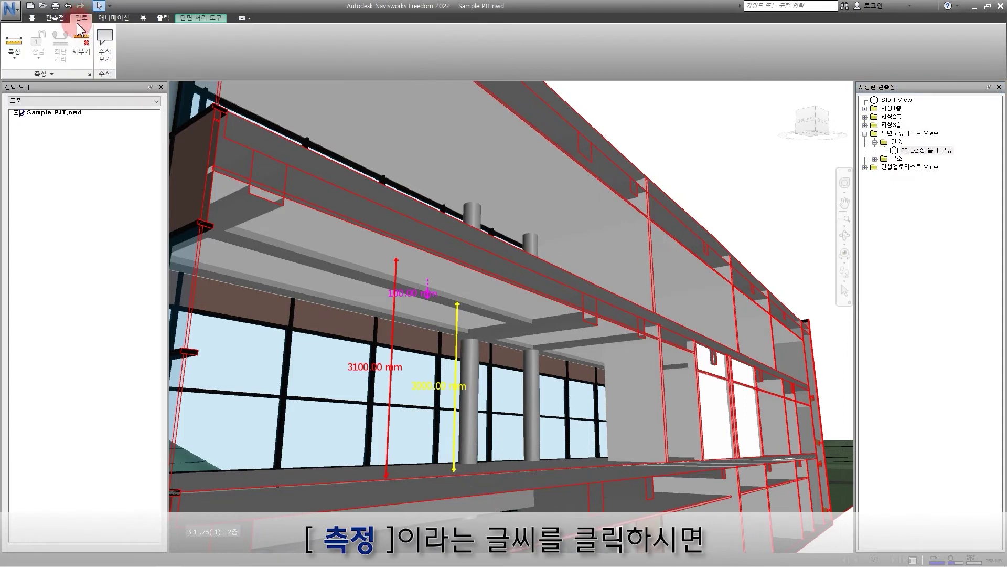
pyautogui.click(15, 59)
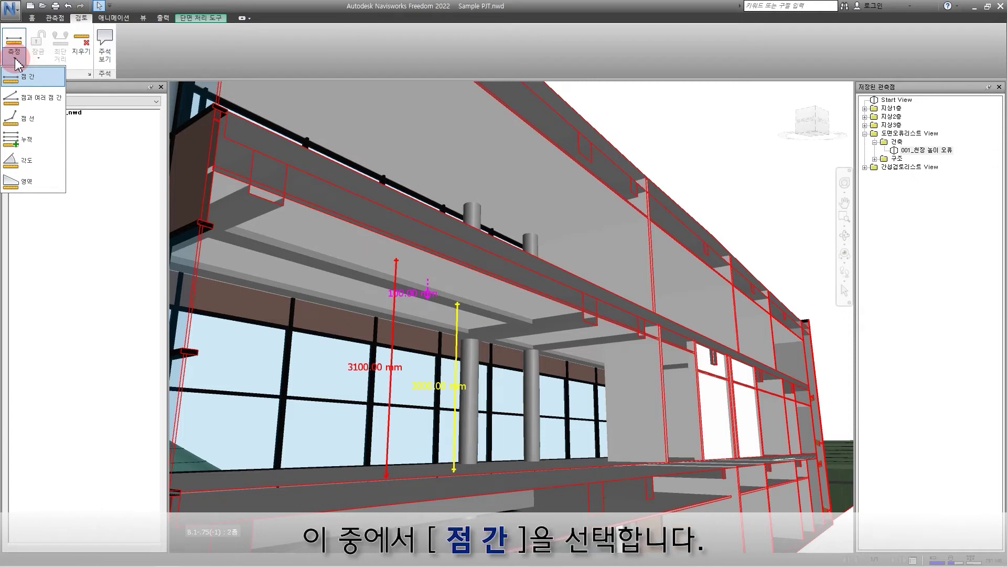
pyautogui.click(46, 78)
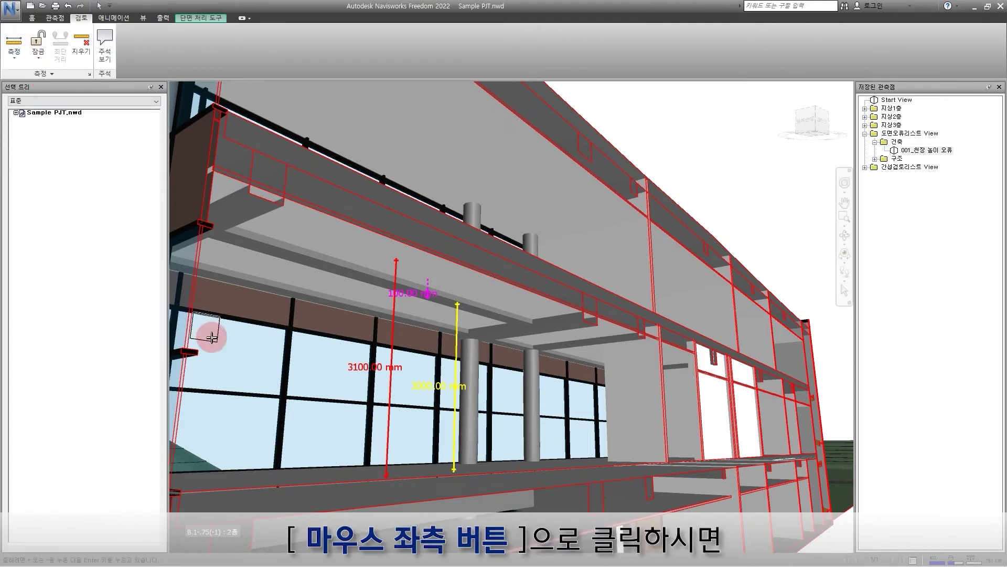
pyautogui.click(289, 478)
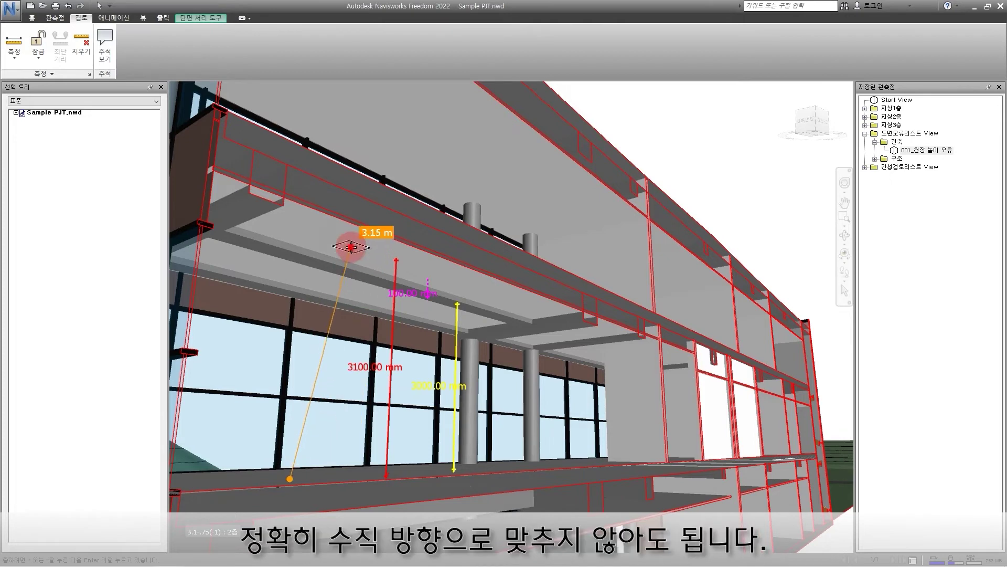
pyautogui.click(351, 247)
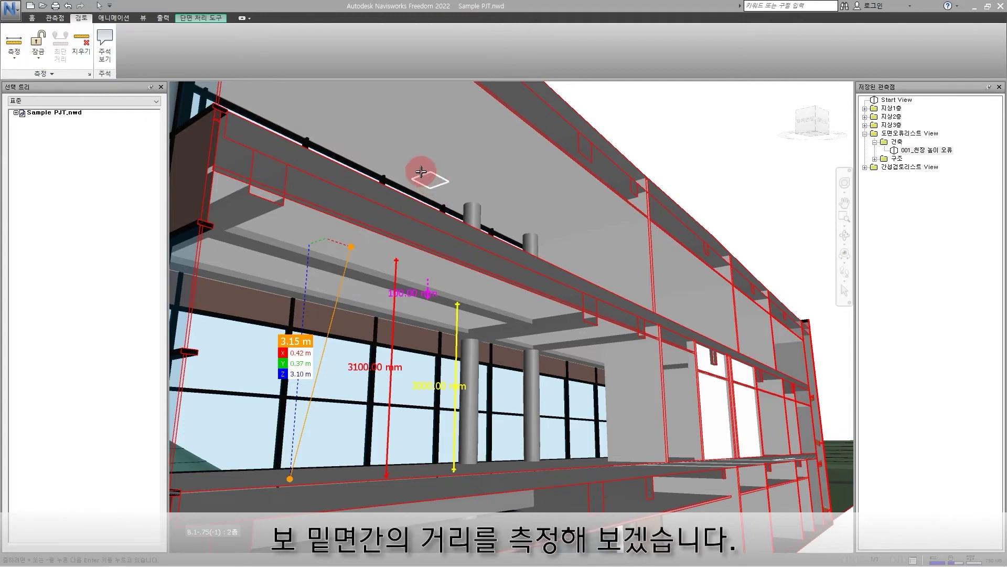
# Measure from one point on the floor to the ceiling finish underside and the beam underside with 점과 여러 점 간.
pyautogui.click(15, 55)
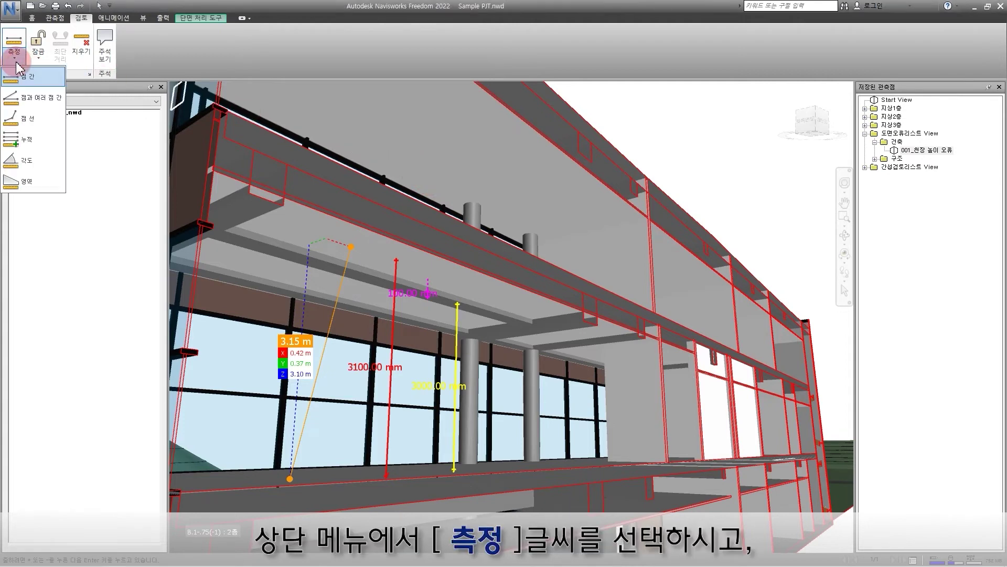
pyautogui.click(42, 99)
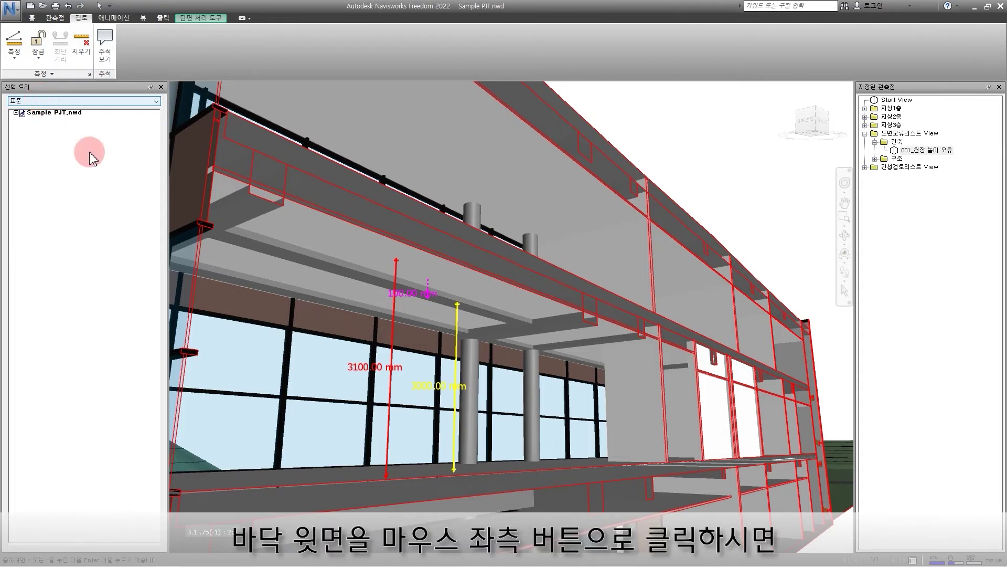
pyautogui.click(329, 471)
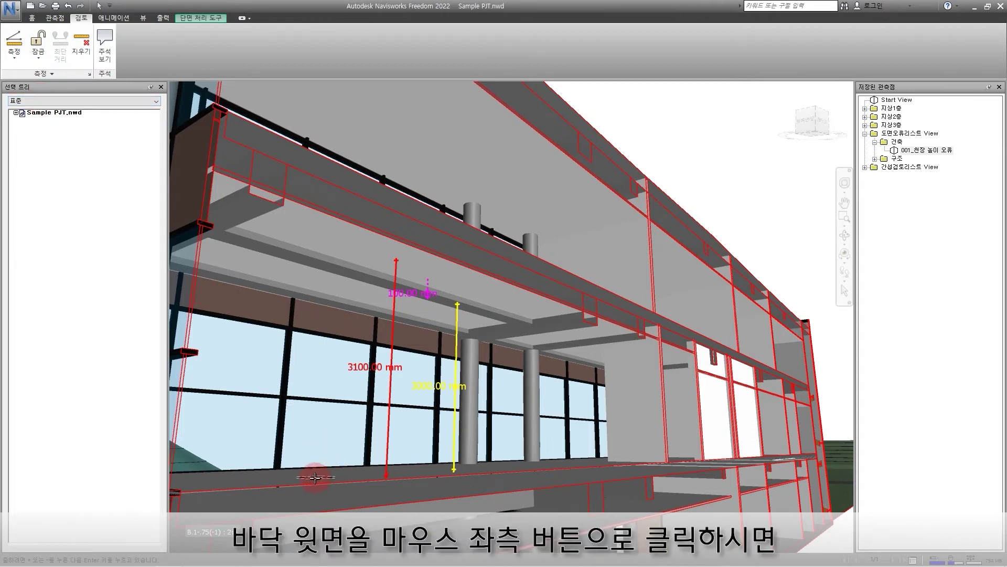
pyautogui.click(313, 477)
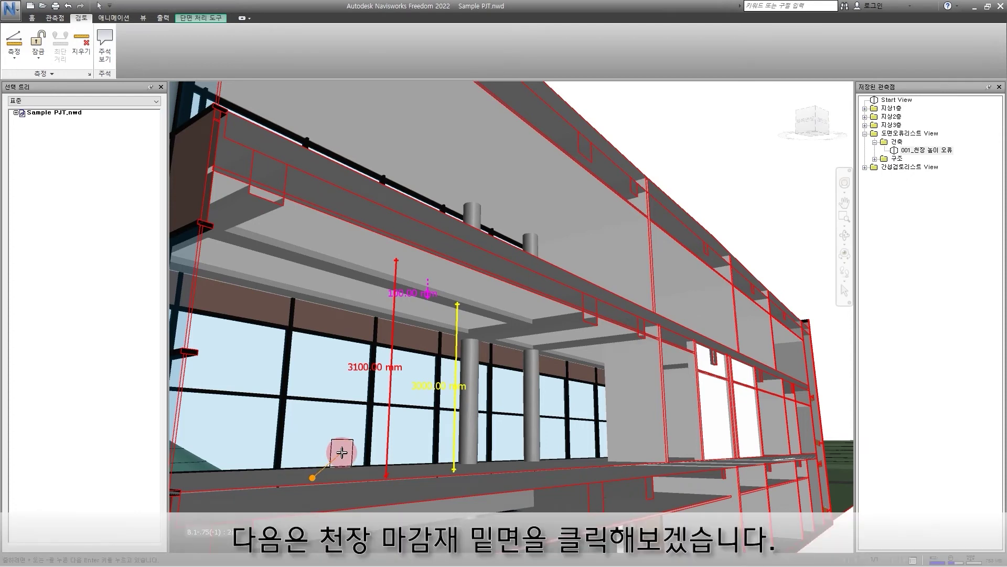
pyautogui.click(373, 250)
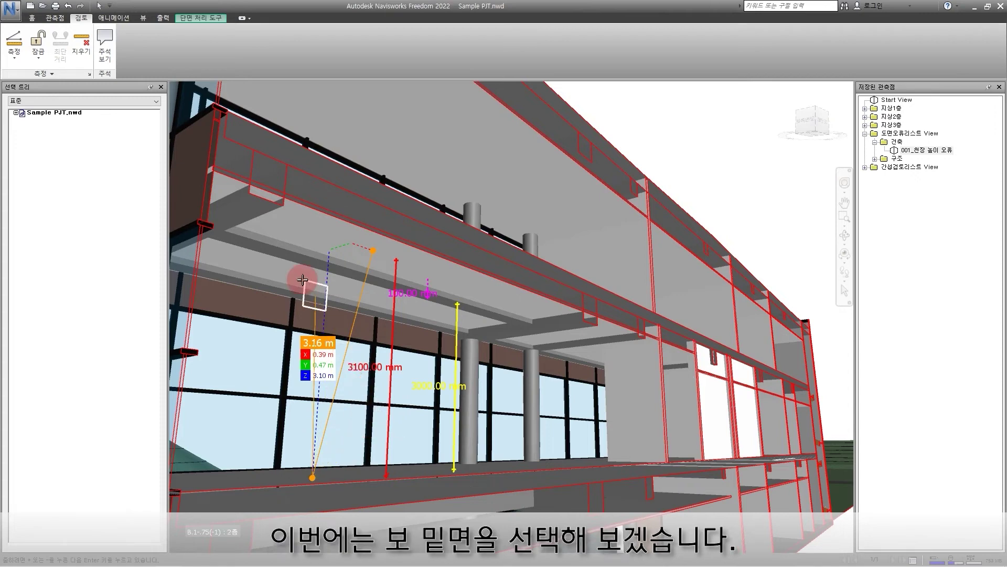
pyautogui.click(348, 273)
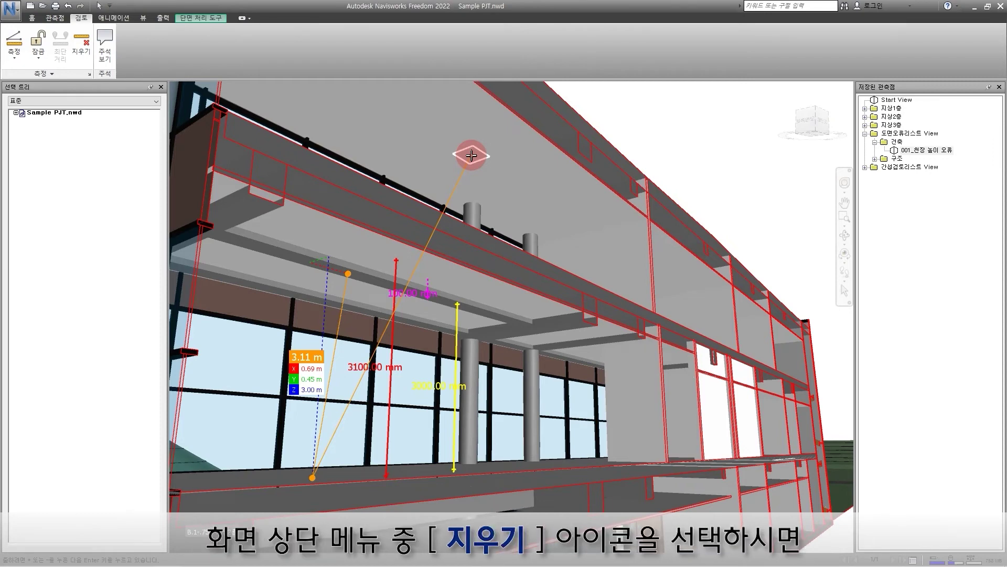
# Clear the measurement and shift the view slightly to dismiss the dimensions saved with the viewpoint.
pyautogui.click(84, 57)
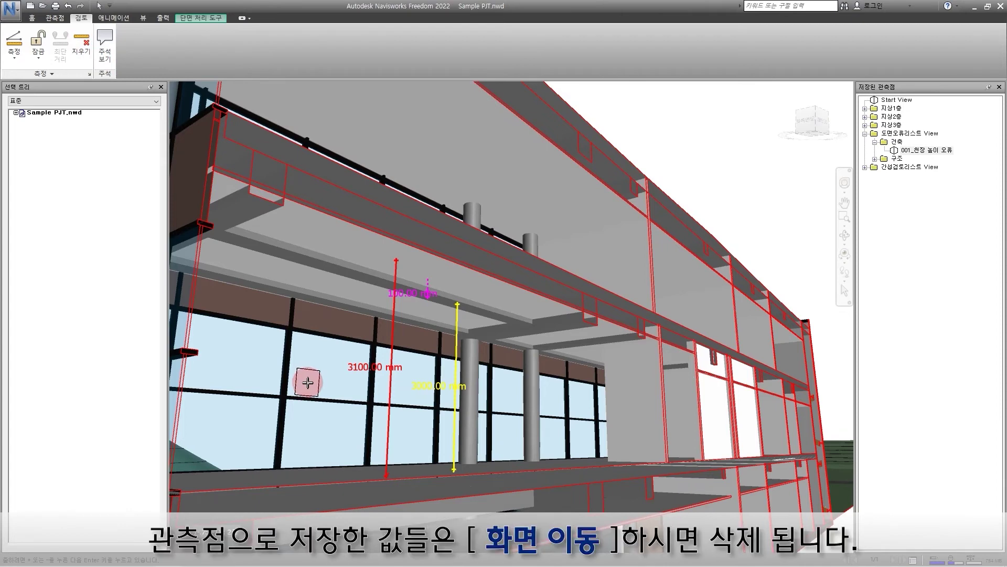
pyautogui.moveTo(525, 376)
pyautogui.mouseDown(button='middle')
pyautogui.moveTo(477, 376)
pyautogui.moveTo(538, 376)
pyautogui.mouseUp(button='middle')
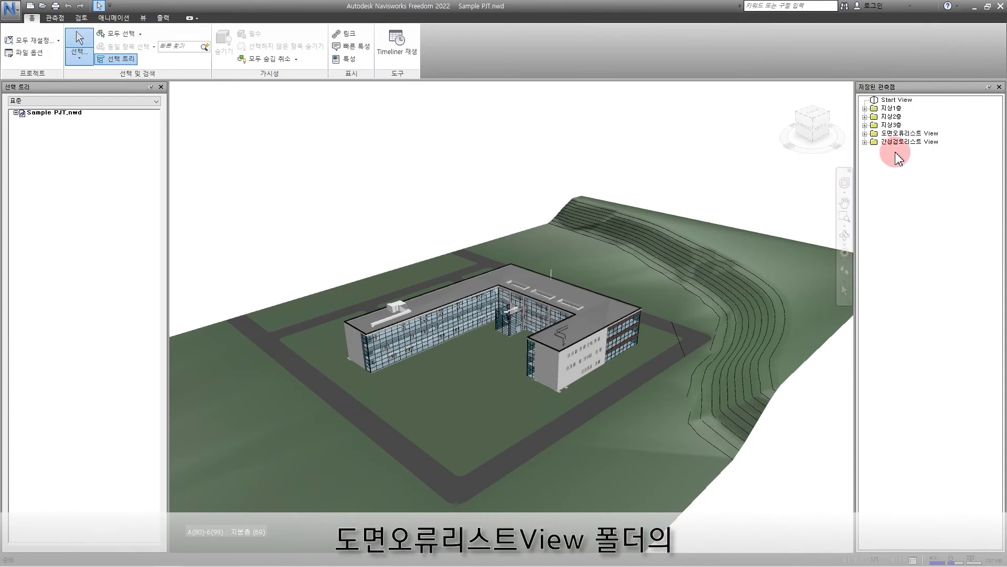
# Return to the viewpoint 001_천장 높이 오류 under 도면오류리스트 View, 건축.
pyautogui.click(865, 133)
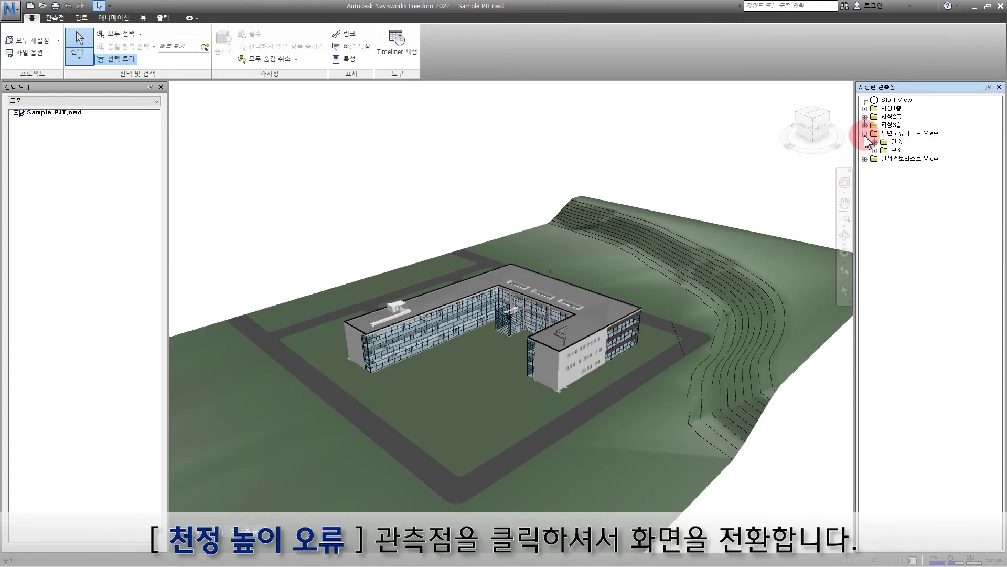
pyautogui.click(874, 142)
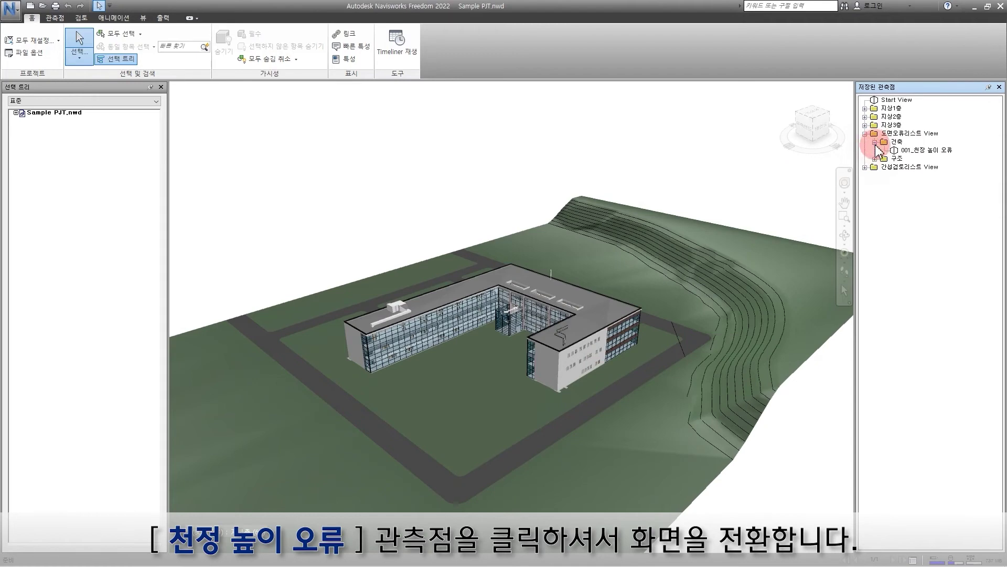
pyautogui.click(930, 151)
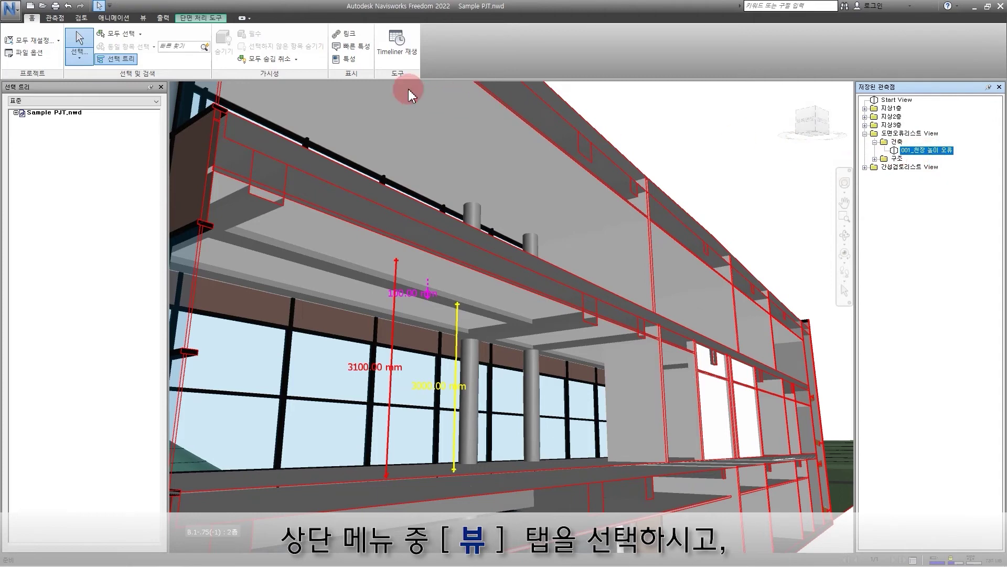
# Show the 특성 window, reposition it over the model and make it slightly narrower.
pyautogui.click(143, 18)
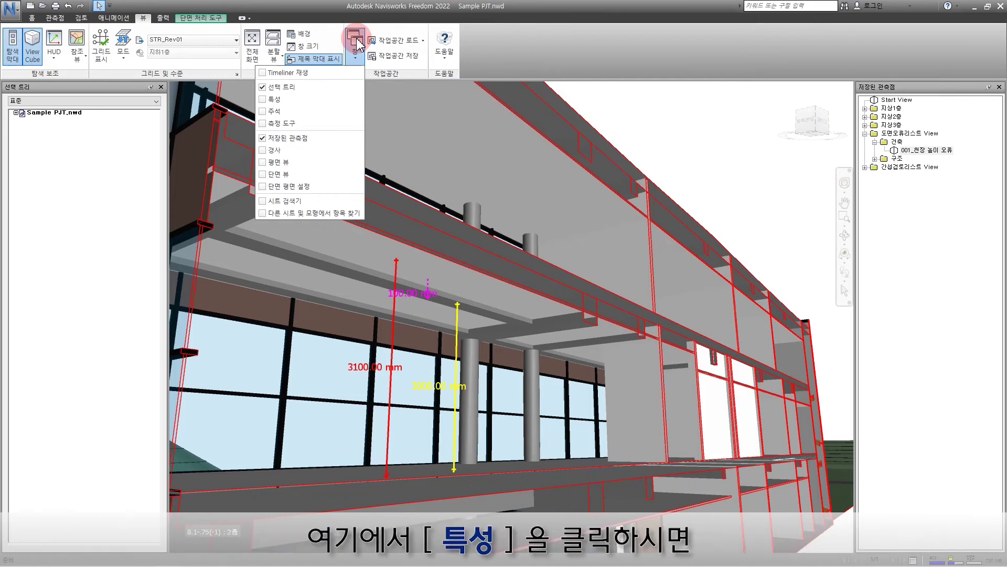
pyautogui.click(274, 99)
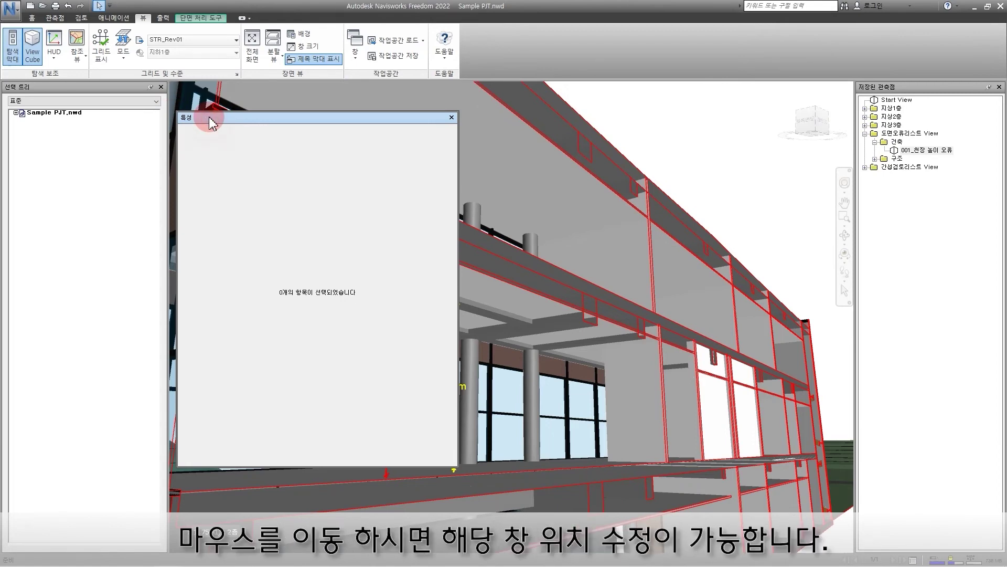
pyautogui.moveTo(212, 122); pyautogui.dragTo(241, 124)
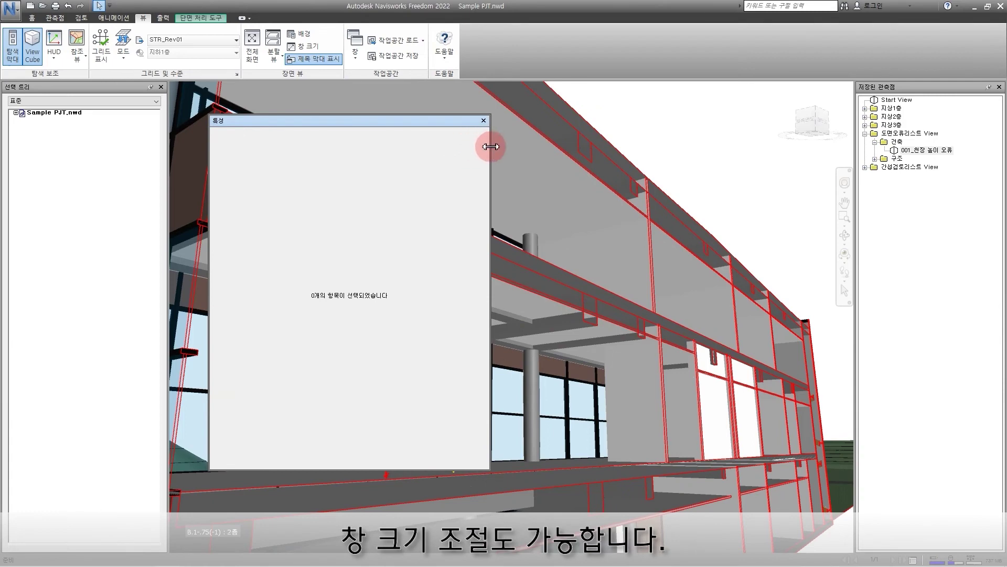
pyautogui.moveTo(491, 147); pyautogui.dragTo(463, 147)
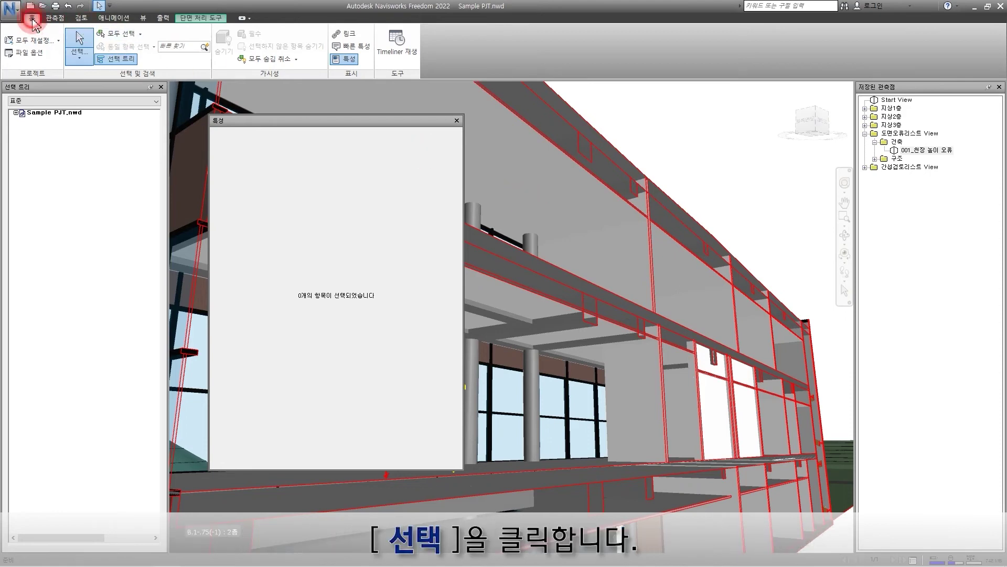
# Select the interior wall beside the windows and view its 요소 properties.
pyautogui.click(82, 58)
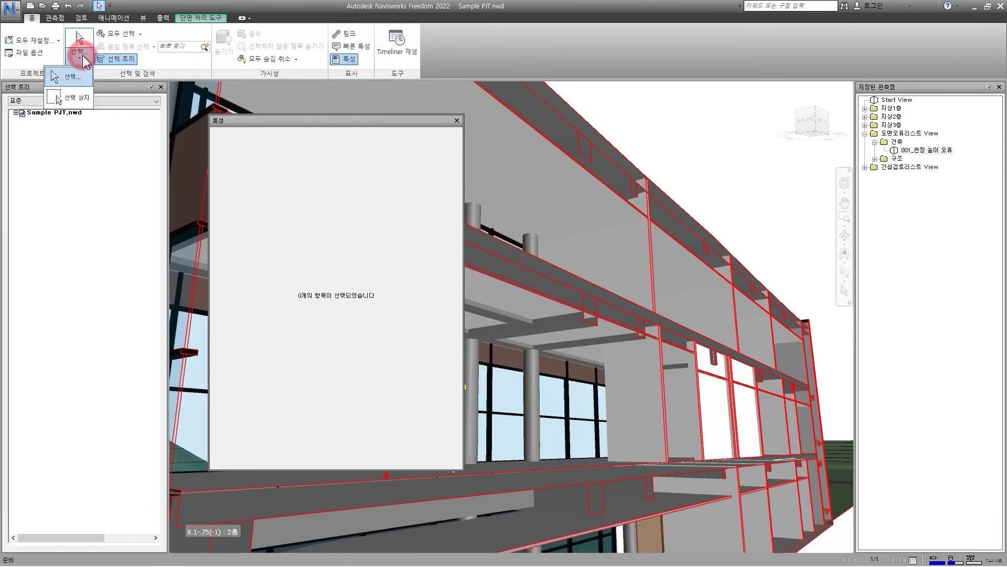
pyautogui.click(68, 77)
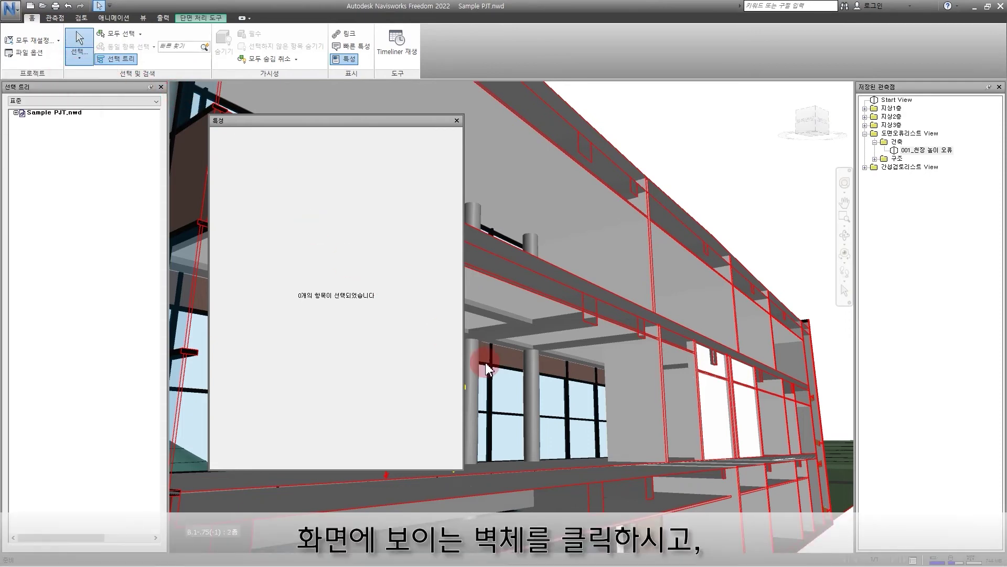
pyautogui.click(637, 387)
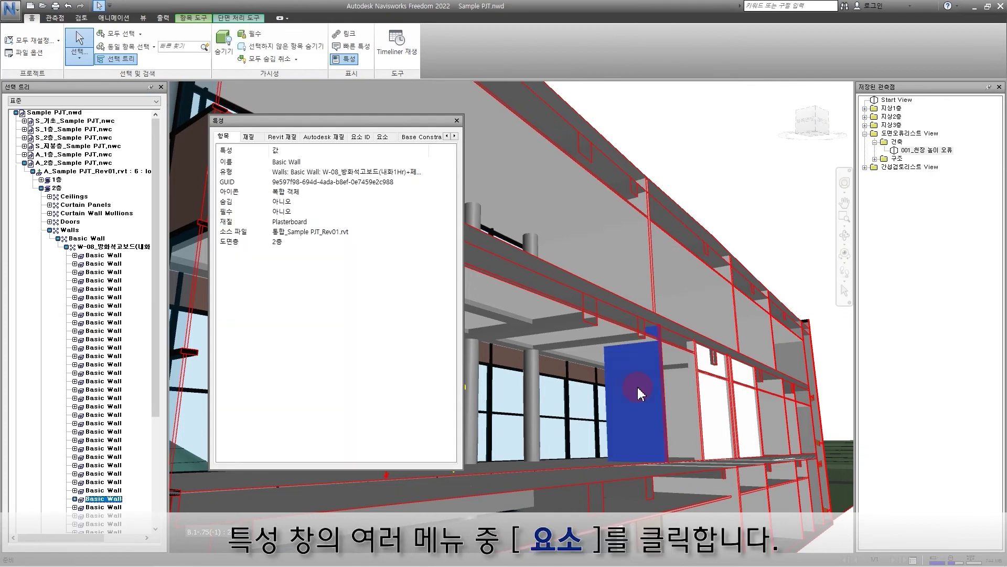
pyautogui.click(383, 137)
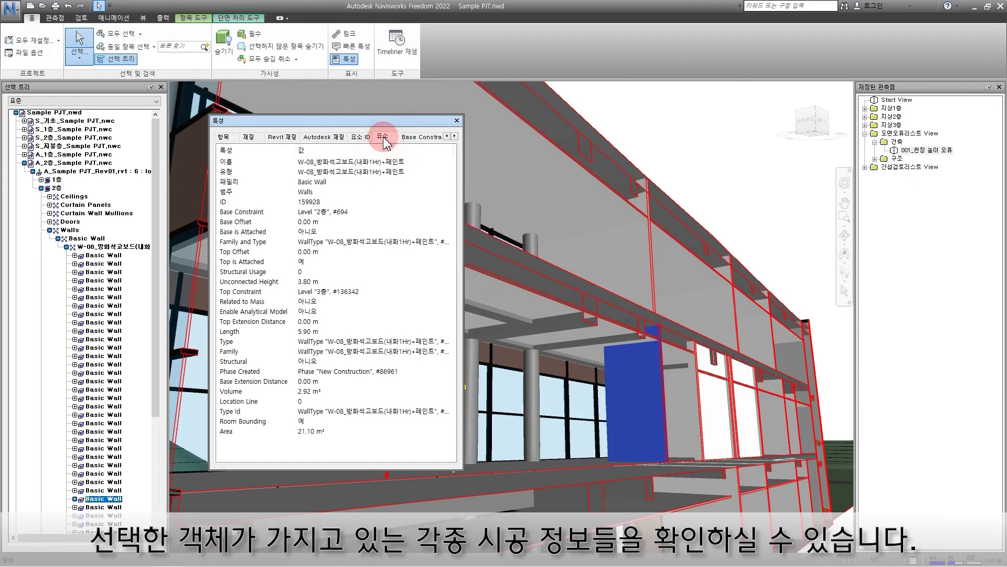
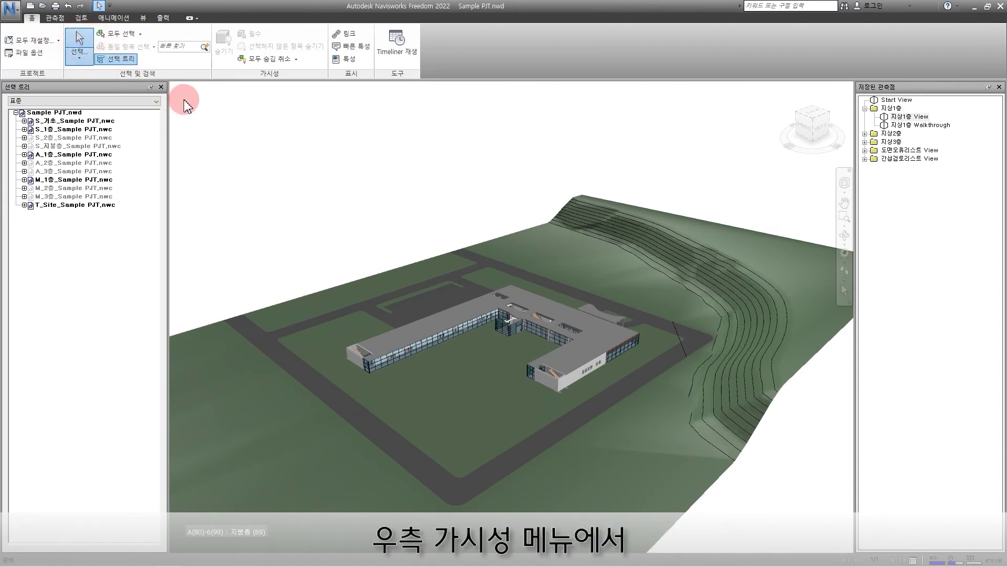
# Unhide everything, select the S_2층, S_지붕층, A_2층, A_3층, M_2층 and M_3층 files in the selection tree, and hide them.
pyautogui.click(271, 60)
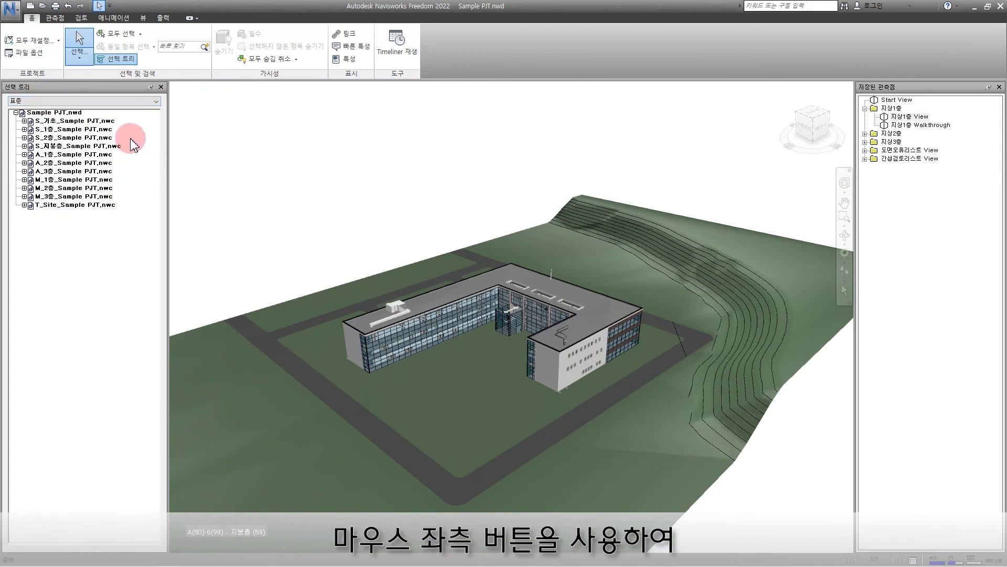
pyautogui.click(101, 138)
pyautogui.keyDown('ctrl'); pyautogui.click(100, 147); pyautogui.keyUp('ctrl')
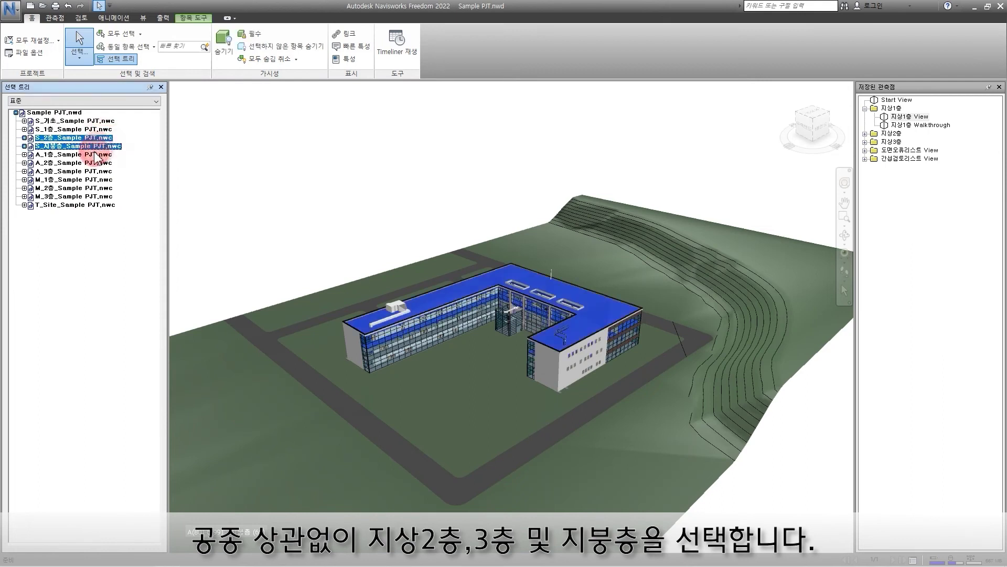
pyautogui.keyDown('ctrl'); pyautogui.click(65, 163); pyautogui.keyUp('ctrl')
pyautogui.keyDown('ctrl'); pyautogui.click(63, 171); pyautogui.keyUp('ctrl')
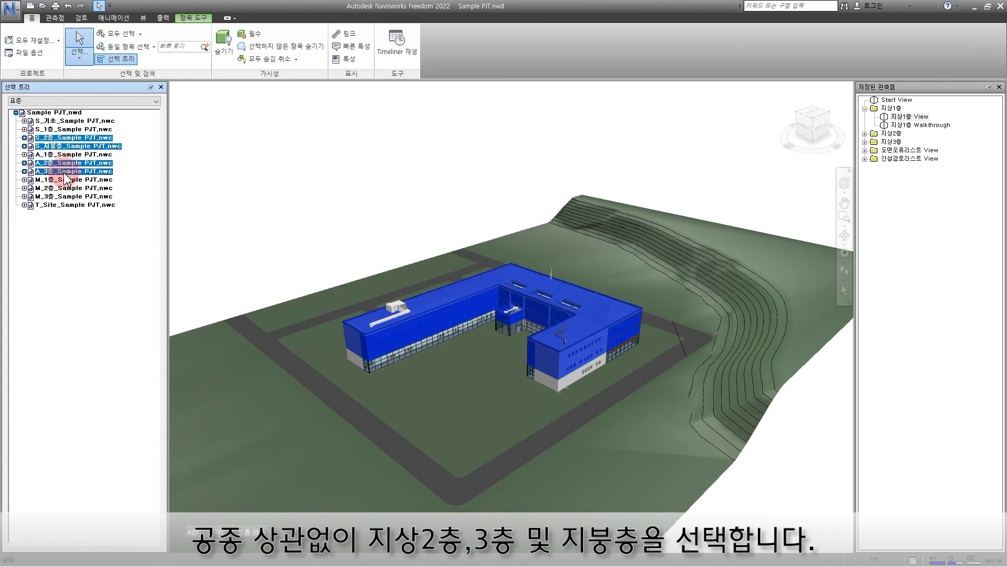
pyautogui.keyDown('ctrl'); pyautogui.click(65, 188); pyautogui.keyUp('ctrl')
pyautogui.keyDown('ctrl'); pyautogui.click(63, 196); pyautogui.keyUp('ctrl')
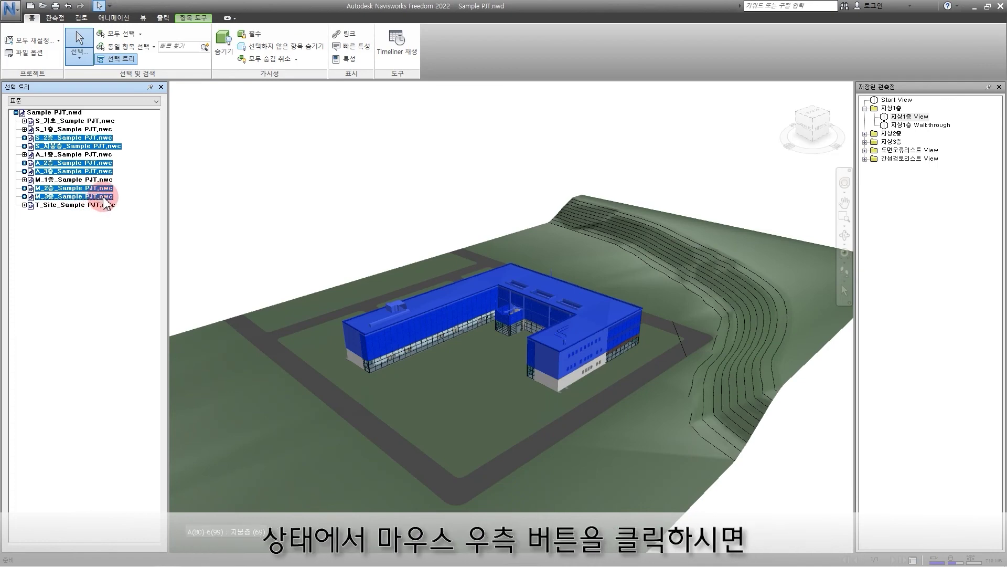
pyautogui.rightClick(104, 198)
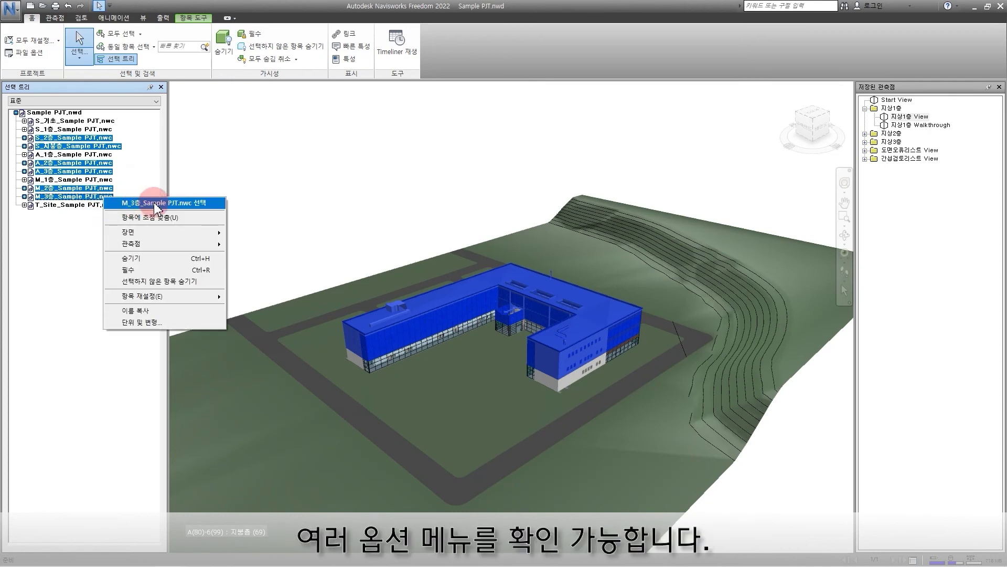
pyautogui.moveTo(175, 244)
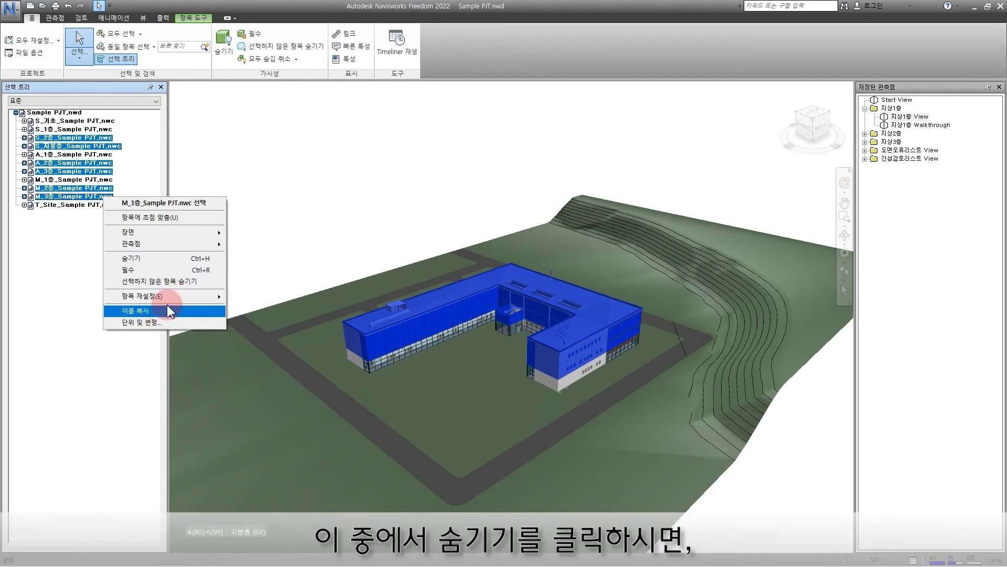
pyautogui.click(183, 260)
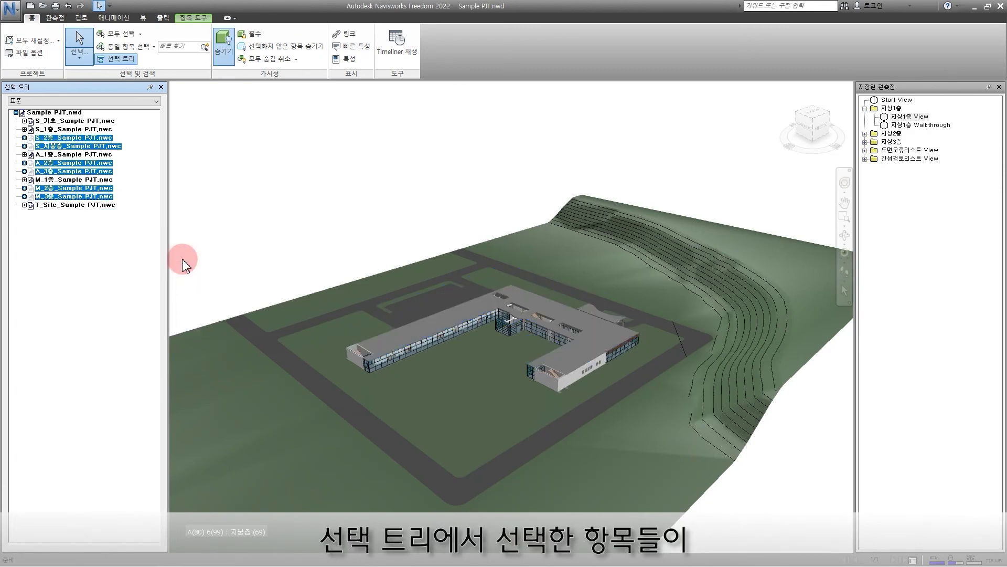
pyautogui.click(149, 261)
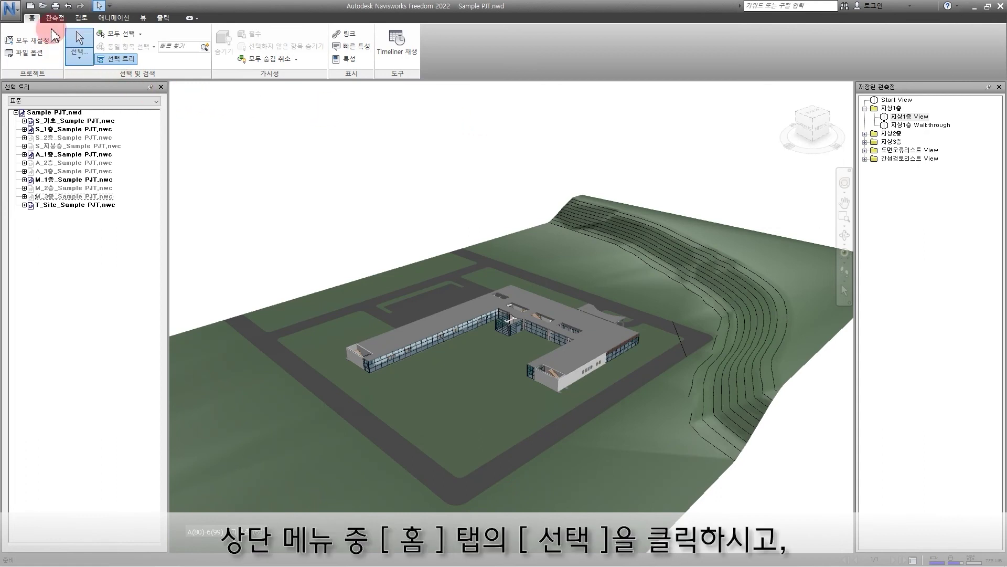
# Activate the 선택 tool and unhide all hidden objects in the model.
pyautogui.click(79, 52)
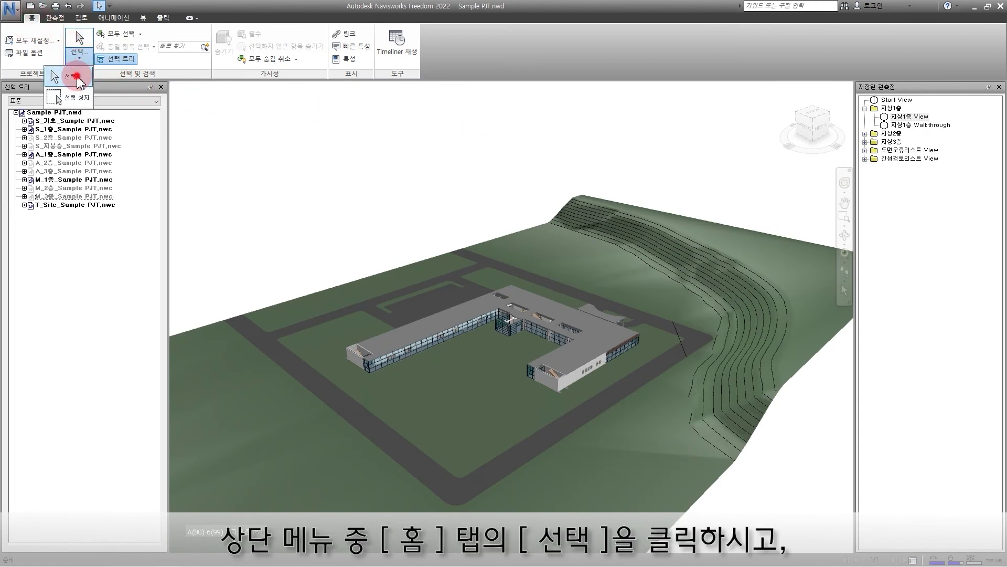
pyautogui.click(76, 78)
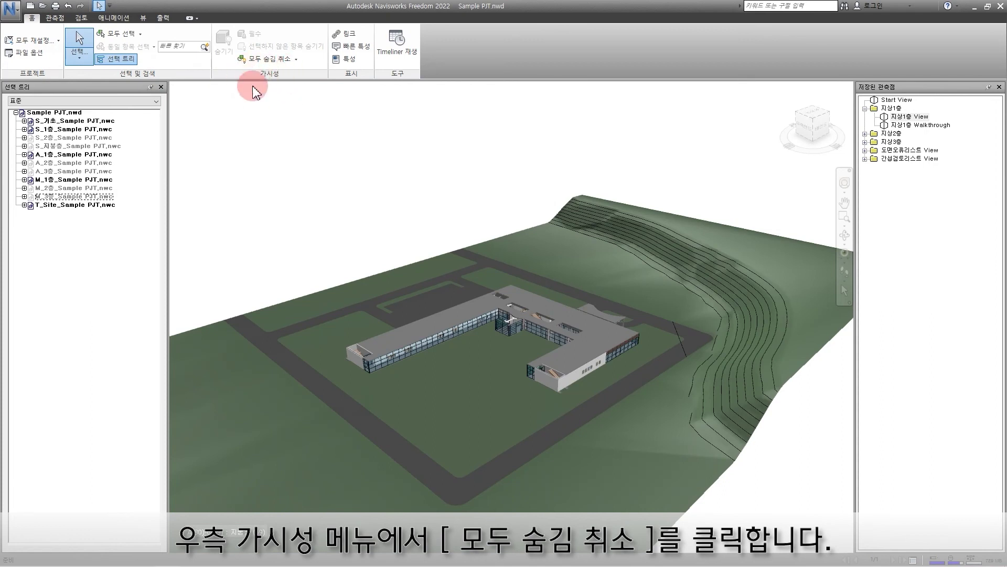
pyautogui.click(262, 61)
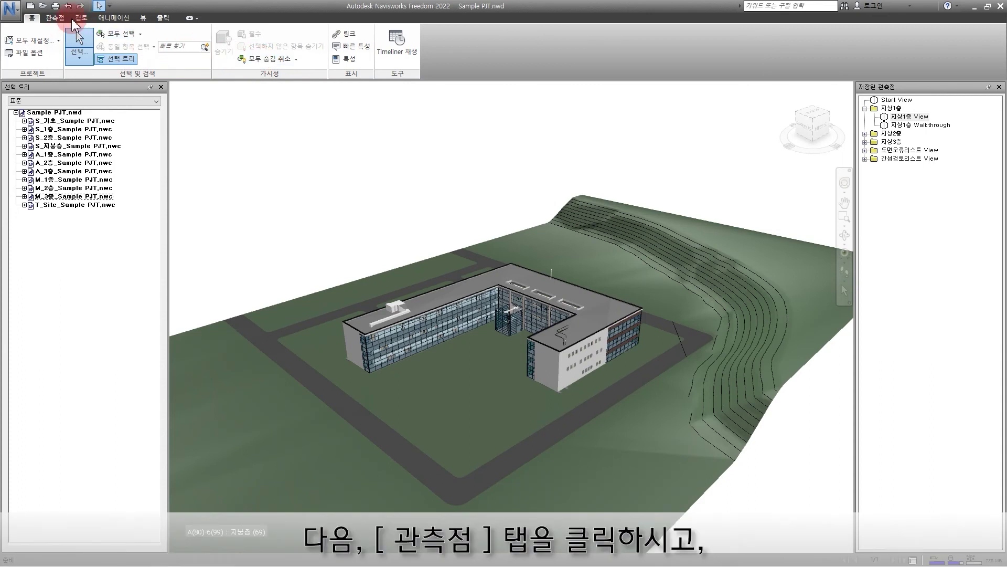
# Enable sectioning for the current view and set the section mode to 상자 (box).
pyautogui.click(55, 18)
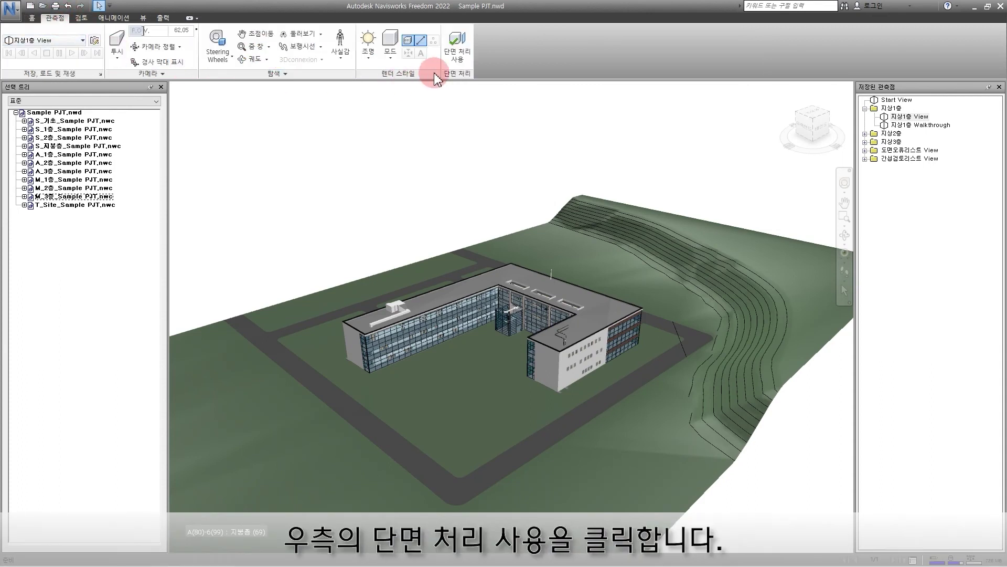
pyautogui.click(455, 44)
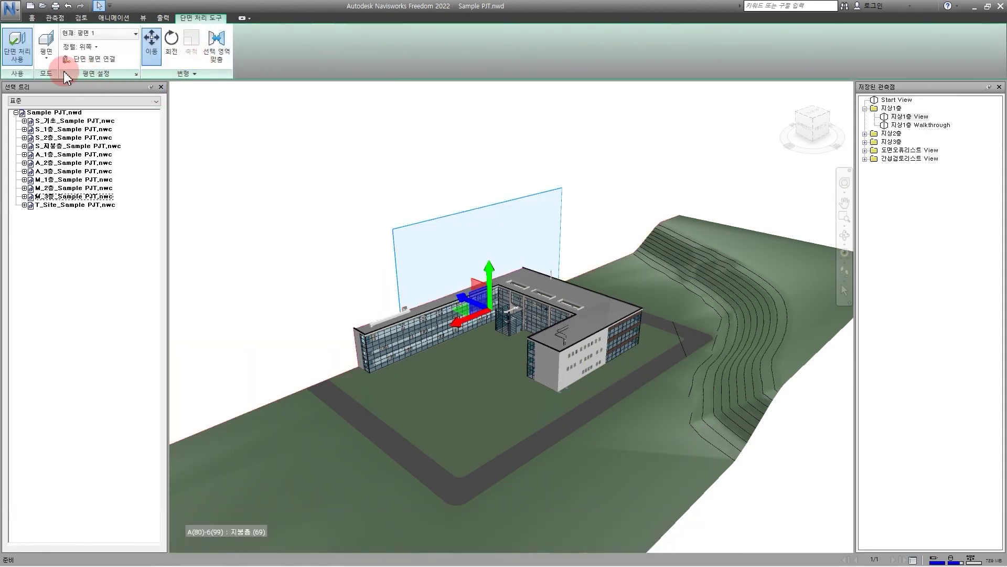
pyautogui.click(47, 61)
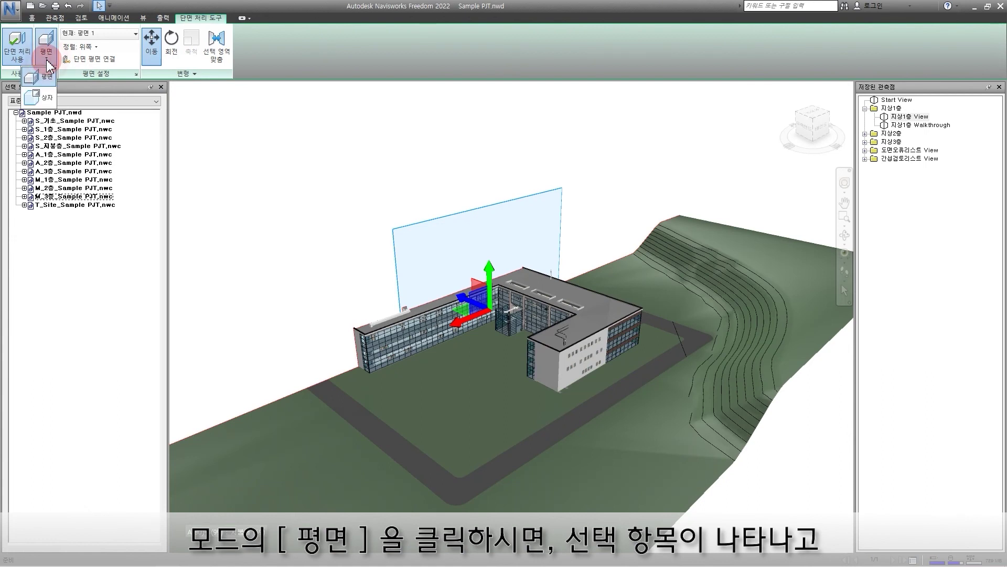
pyautogui.click(49, 96)
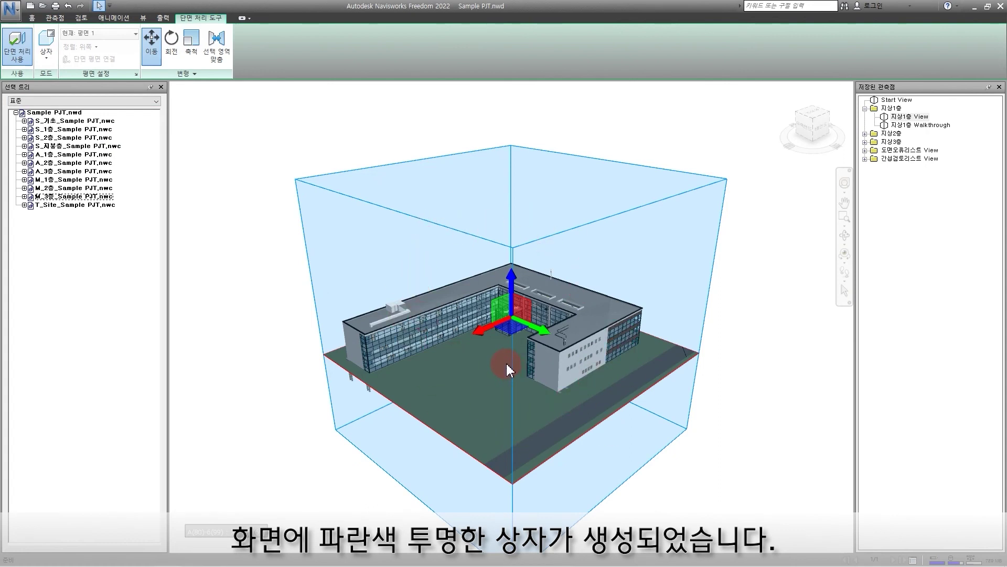
# Scale the section box down so it encloses only part of the building.
pyautogui.click(190, 57)
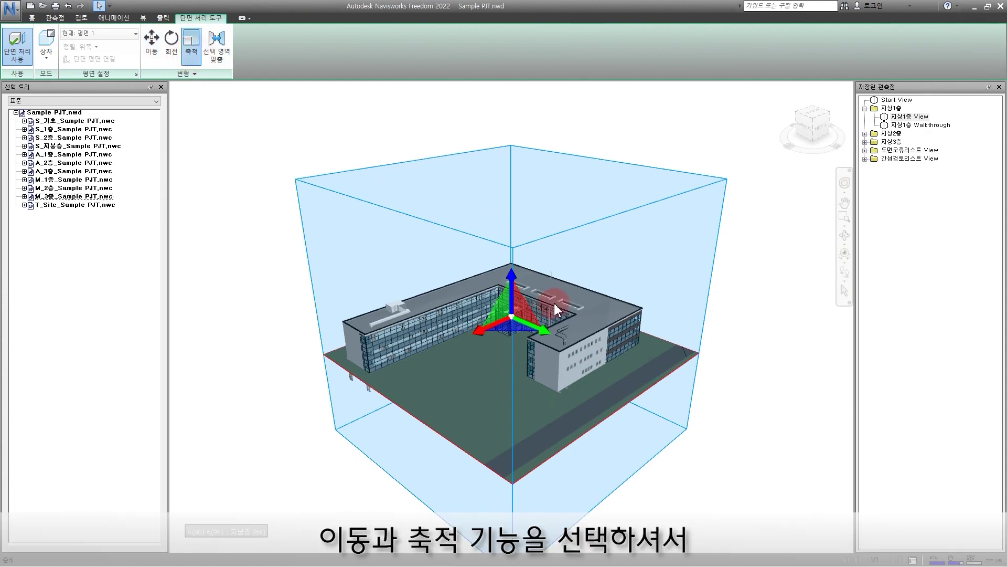
pyautogui.moveTo(512, 315); pyautogui.dragTo(514, 374)
pyautogui.moveTo(540, 332); pyautogui.dragTo(453, 296)
pyautogui.moveTo(481, 328); pyautogui.dragTo(447, 358)
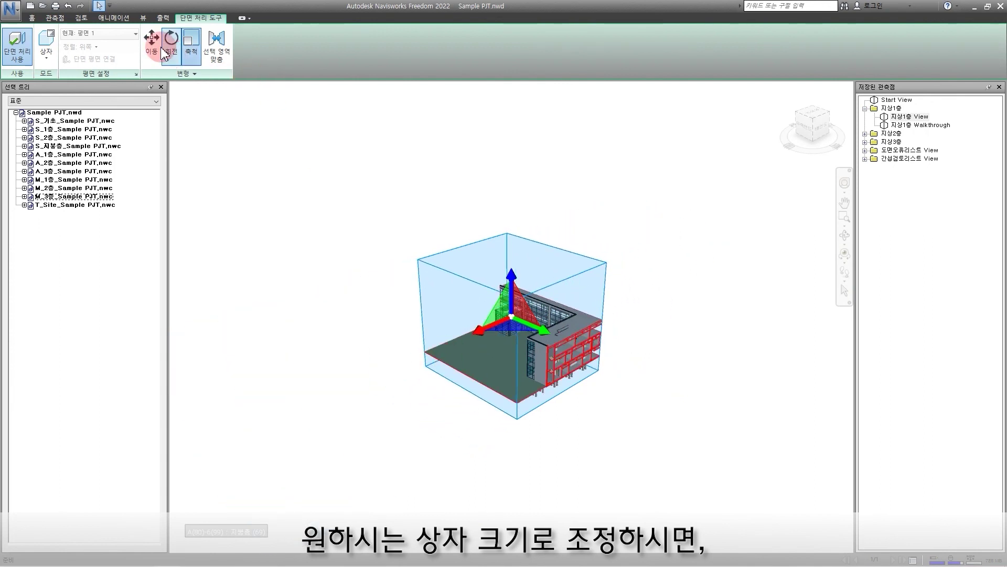
# Move the section box across the building to adjust the review area and inspect the cut floors up close.
pyautogui.moveTo(513, 317); pyautogui.dragTo(598, 309)
pyautogui.moveTo(537, 310); pyautogui.dragTo(512, 321)
pyautogui.keyDown('shift'); pyautogui.moveTo(591, 329); pyautogui.dragTo(536, 377, button='middle'); pyautogui.keyUp('shift')
pyautogui.scroll(5, 536, 376)
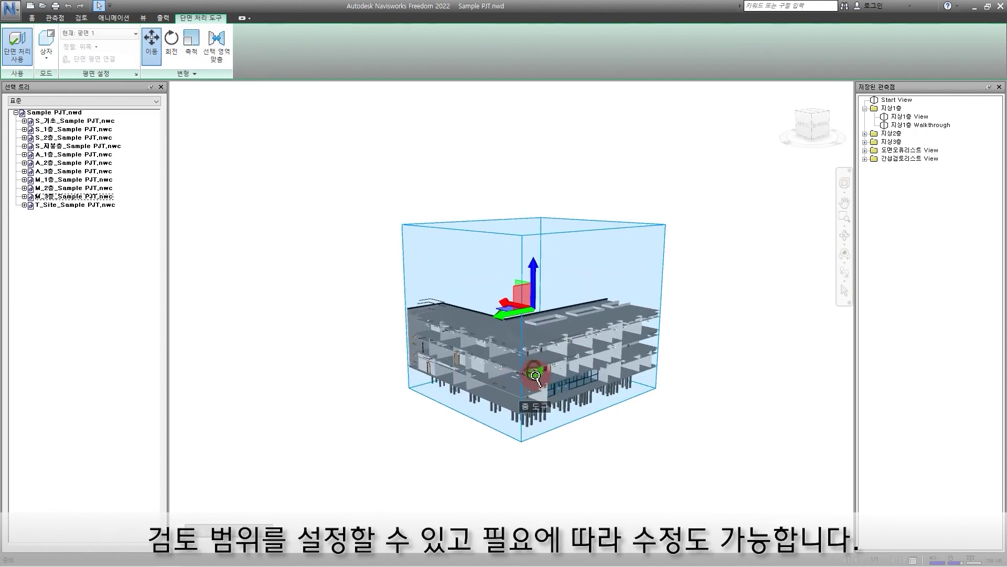
pyautogui.scroll(8, 535, 377)
pyautogui.keyDown('shift'); pyautogui.moveTo(537, 370); pyautogui.dragTo(580, 323, button='middle'); pyautogui.keyUp('shift')
pyautogui.moveTo(425, 369); pyautogui.dragTo(452, 378)
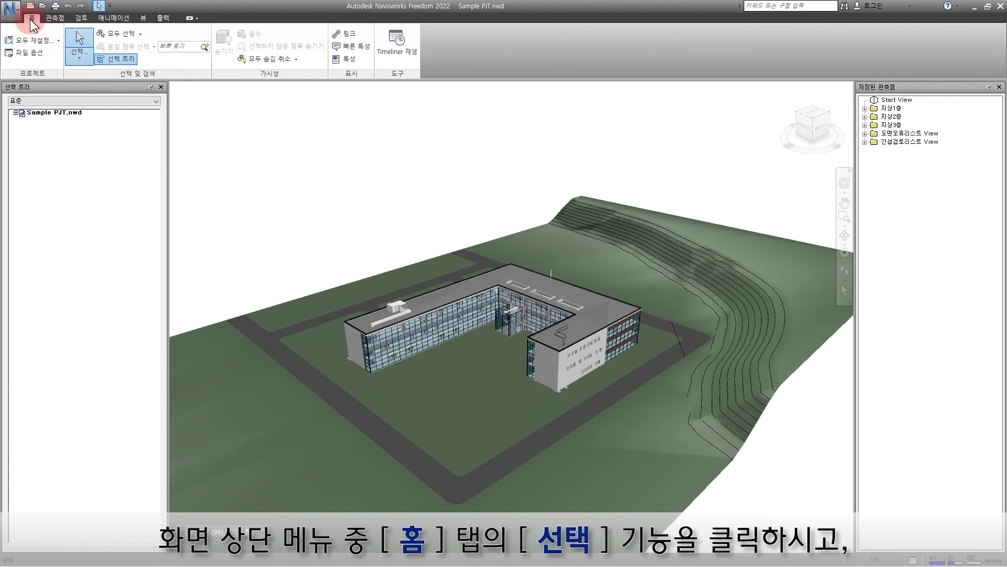
# Activate the 선택 tool and switch to the saved viewpoint 지상2층 View in the 지상2층 folder.
pyautogui.click(77, 56)
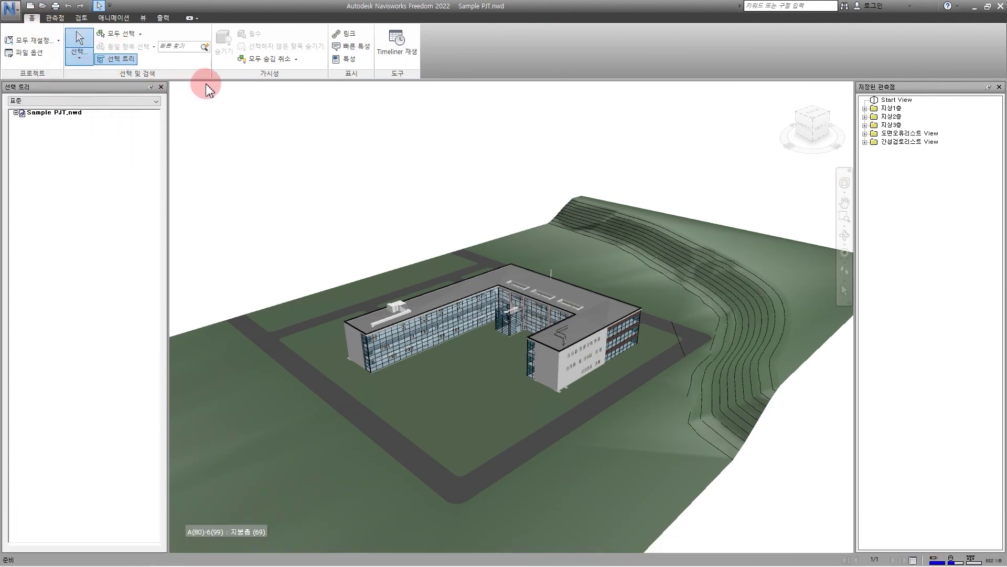
pyautogui.click(865, 116)
pyautogui.click(909, 127)
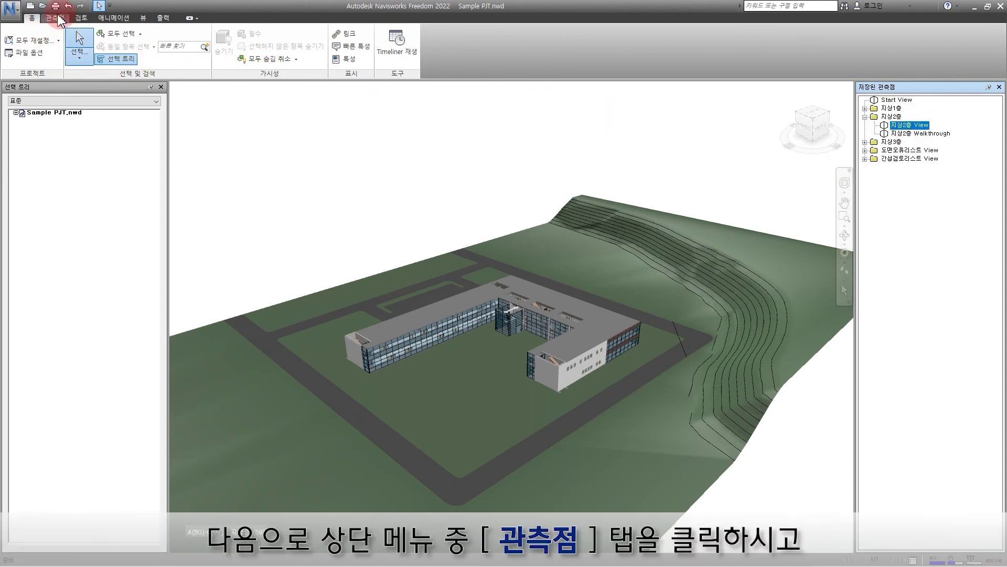
# Enable sectioning in 평면 mode and align the section plane to the stairwell's inner wall surface with 표면에 정렬.
pyautogui.click(55, 19)
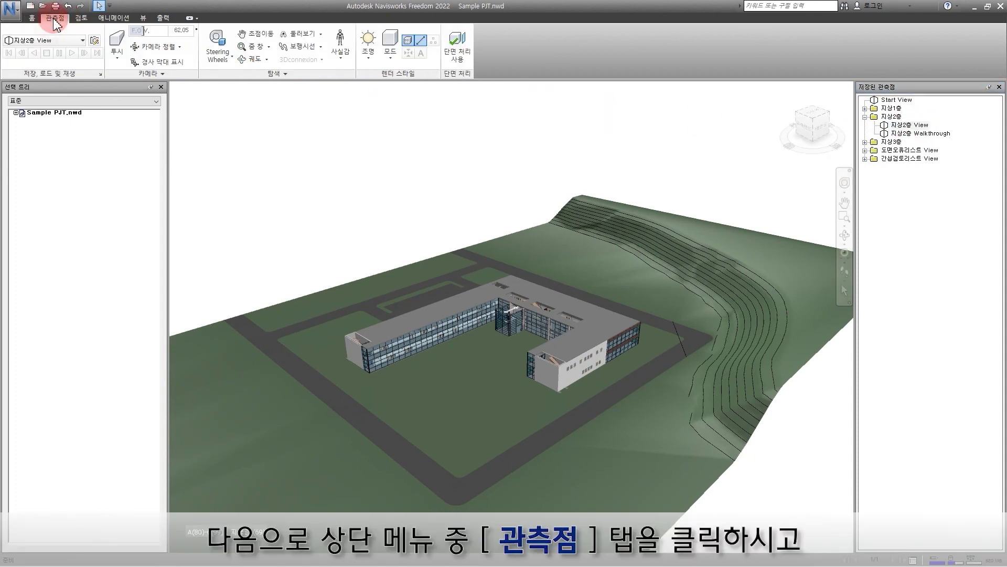
pyautogui.click(453, 50)
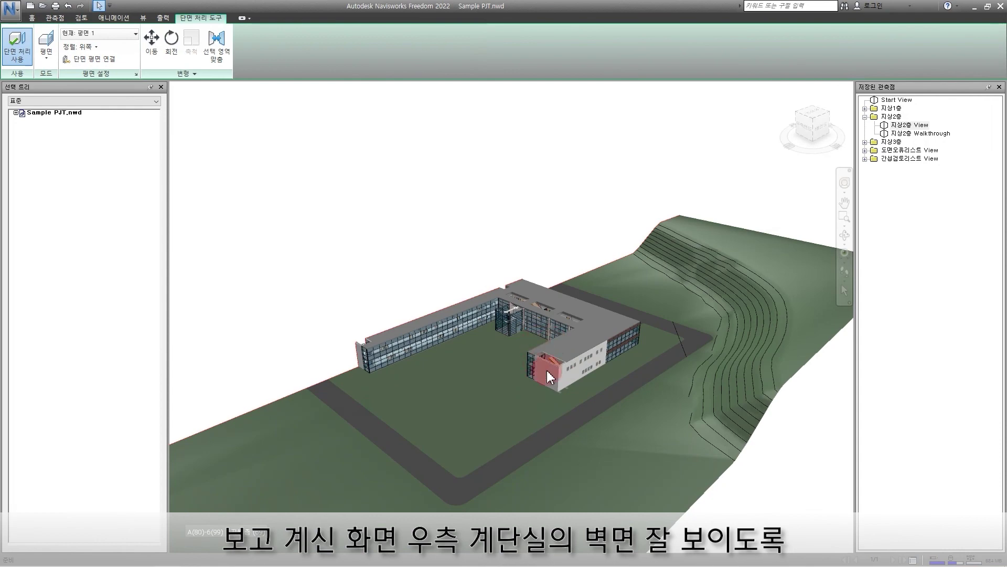
pyautogui.scroll(3, 553, 369)
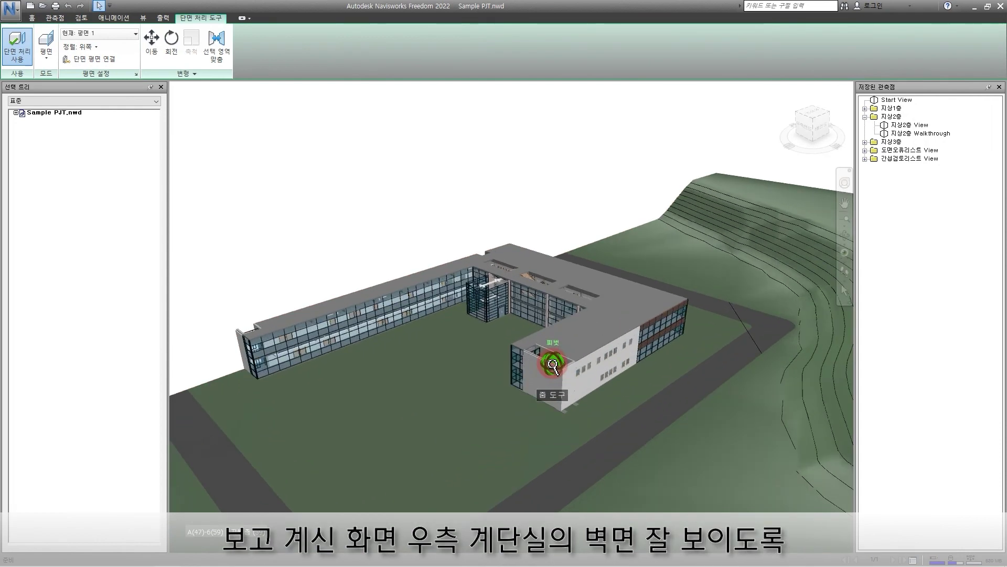
pyautogui.scroll(8, 553, 366)
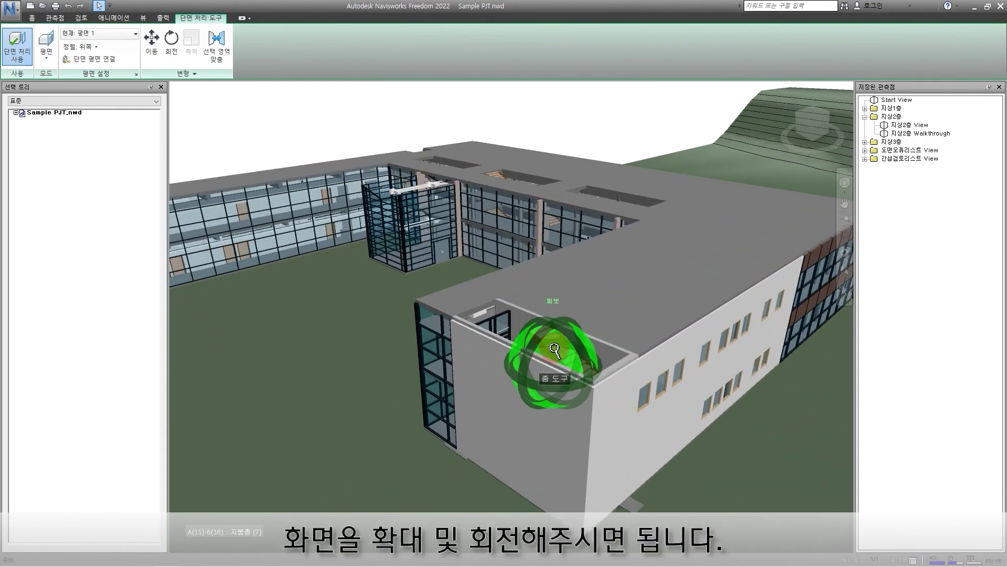
pyautogui.scroll(8, 555, 350)
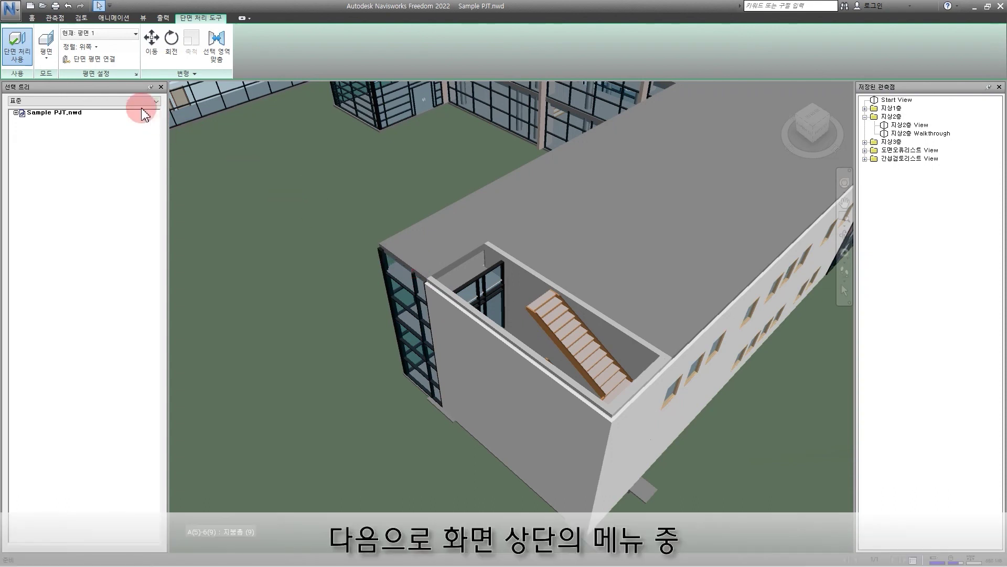
pyautogui.click(46, 48)
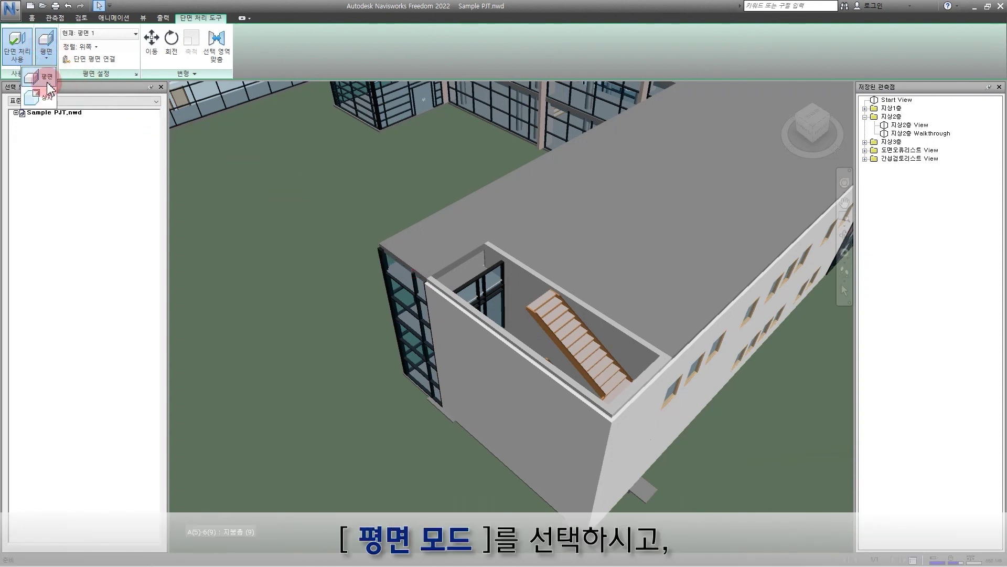
pyautogui.click(47, 80)
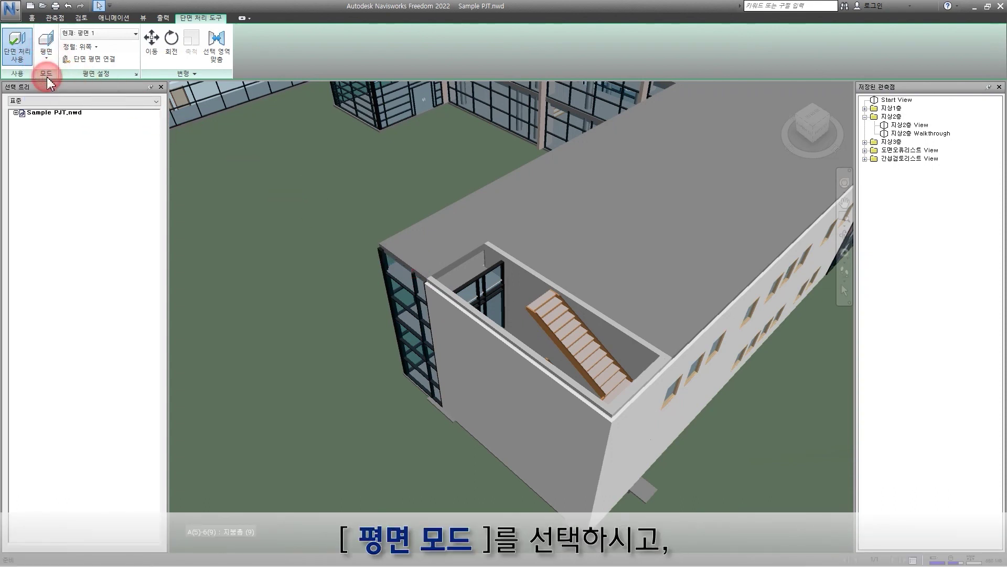
pyautogui.click(94, 47)
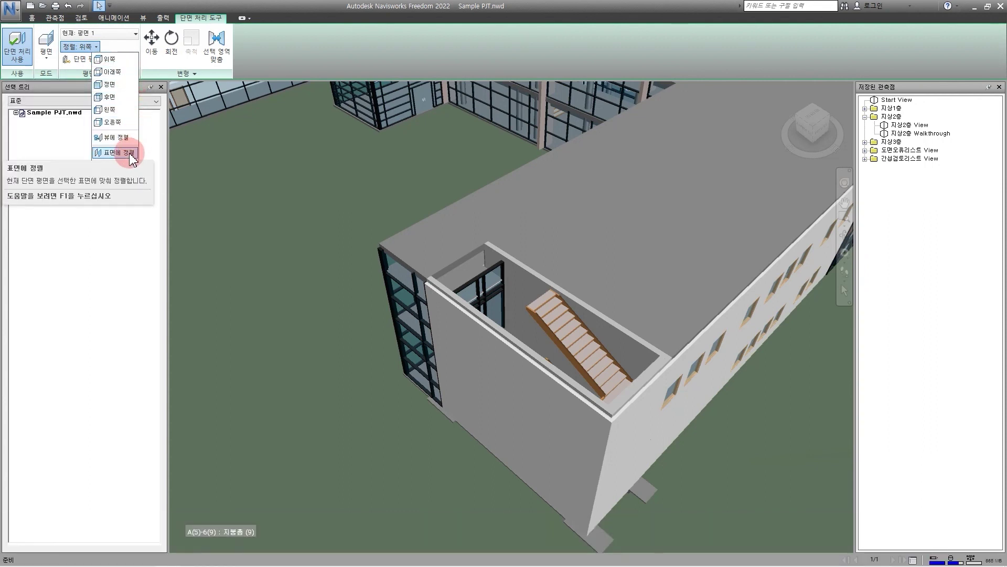
pyautogui.click(130, 154)
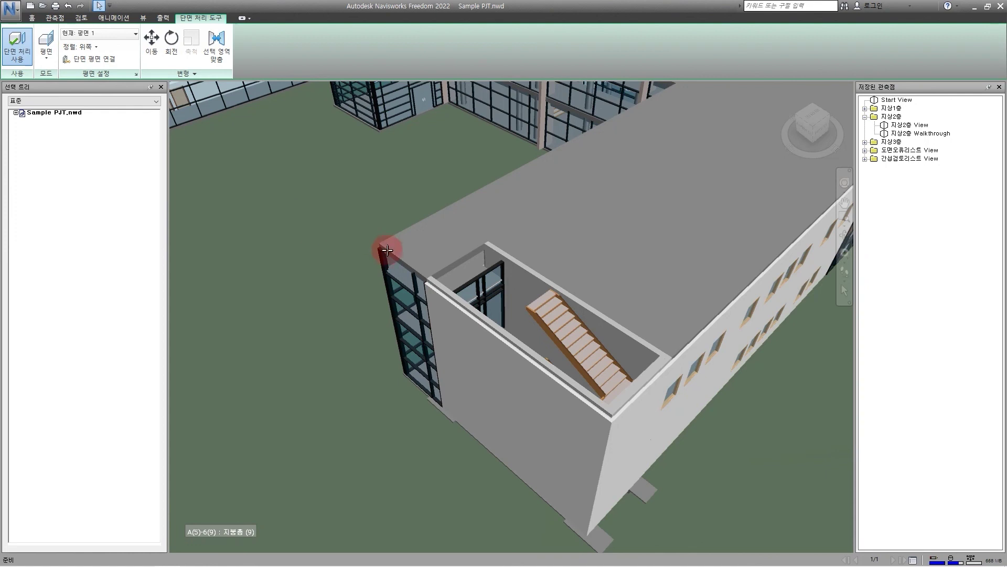
pyautogui.click(521, 286)
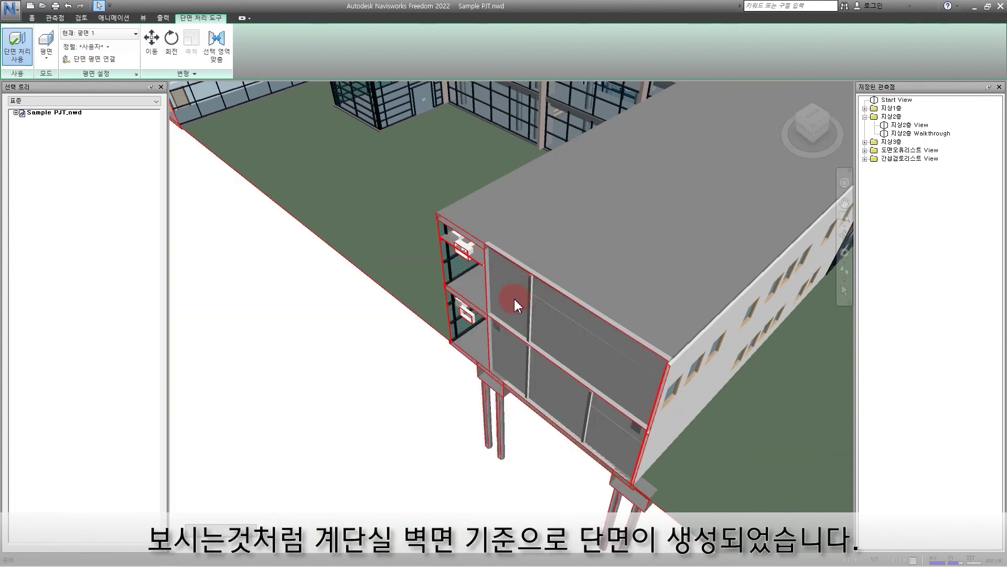
# Move the section plane slightly outward from the stairwell wall so the cut passes through the stairs.
pyautogui.keyDown('shift'); pyautogui.moveTo(526, 324); pyautogui.dragTo(376, 200, button='middle'); pyautogui.keyUp('shift')
pyautogui.click(151, 52)
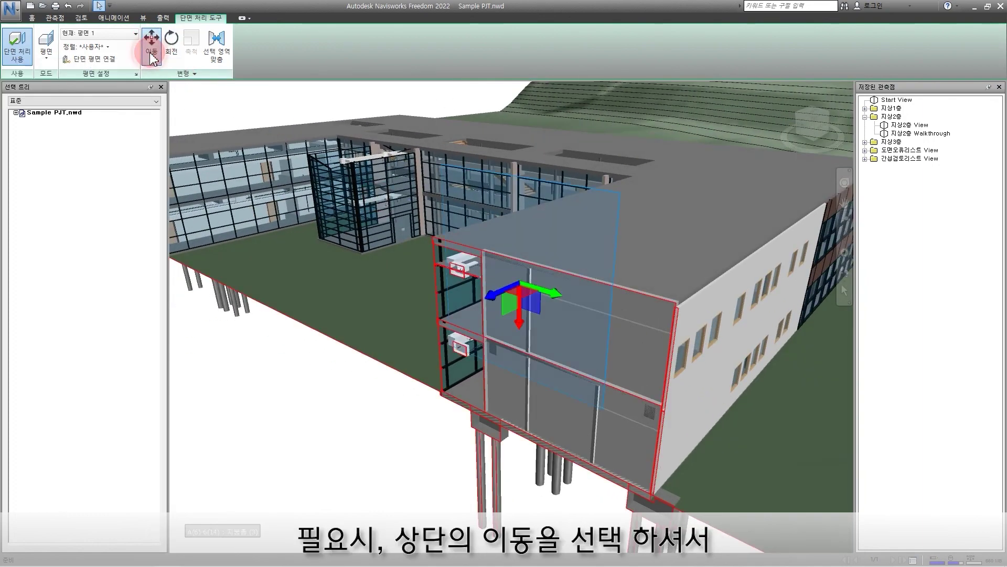
pyautogui.moveTo(490, 299)
pyautogui.mouseDown()
pyautogui.moveTo(470, 298)
pyautogui.moveTo(512, 276)
pyautogui.moveTo(461, 308)
pyautogui.moveTo(478, 295)
pyautogui.mouseUp()
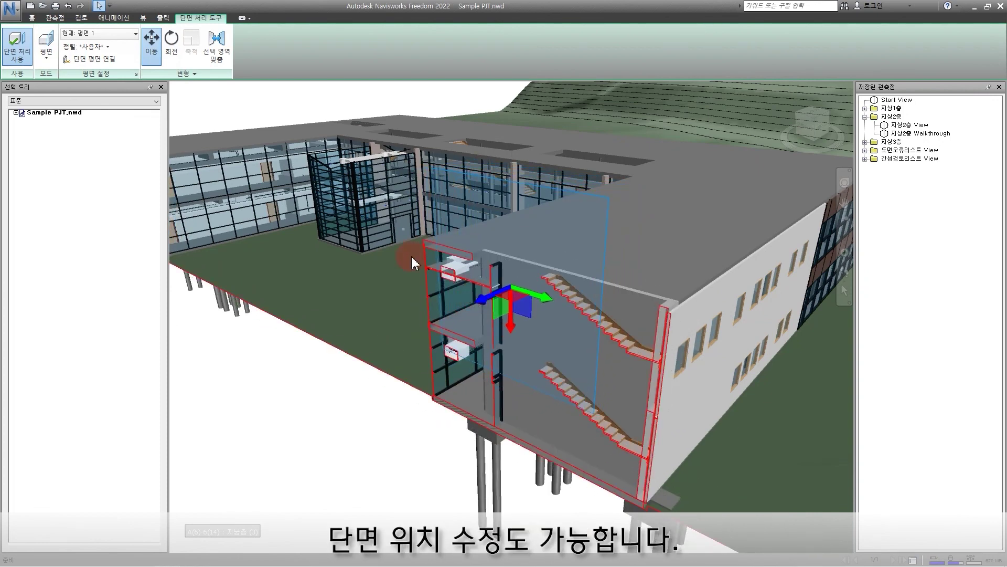